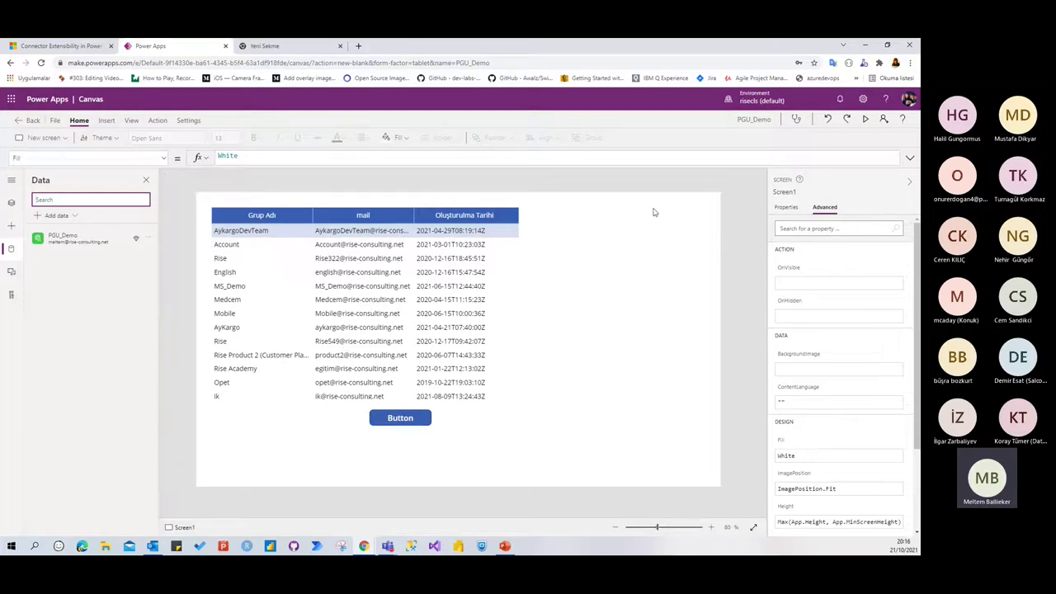
Preview the app, scroll through the full group table, then close preview to return to editing
{"action": "left_click", "coordinate": [864, 119]}
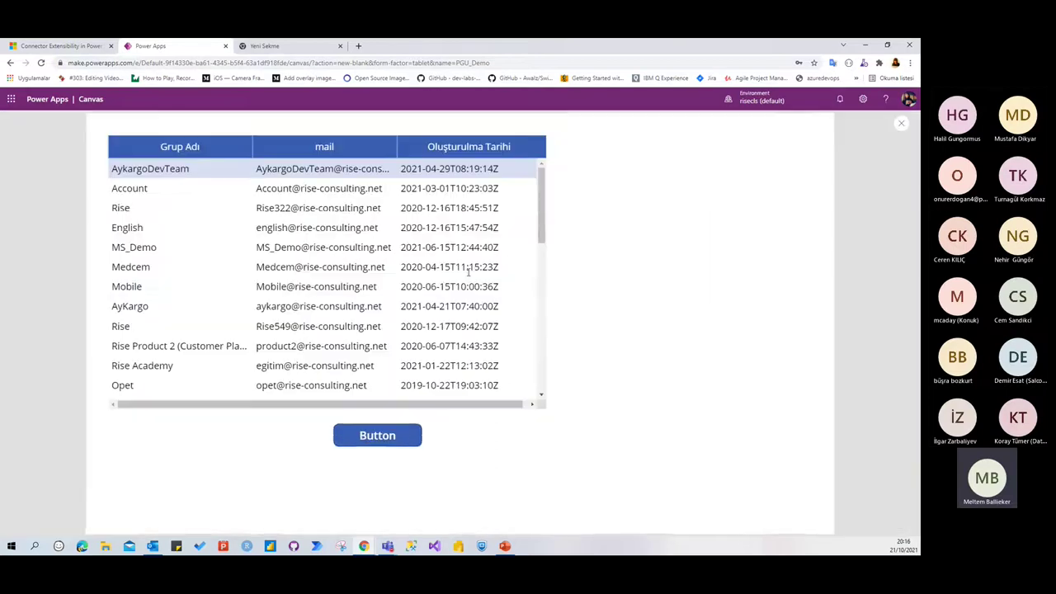
{"action": "scroll", "coordinate": [250, 261], "scroll_direction": "down", "scroll_amount": 3}
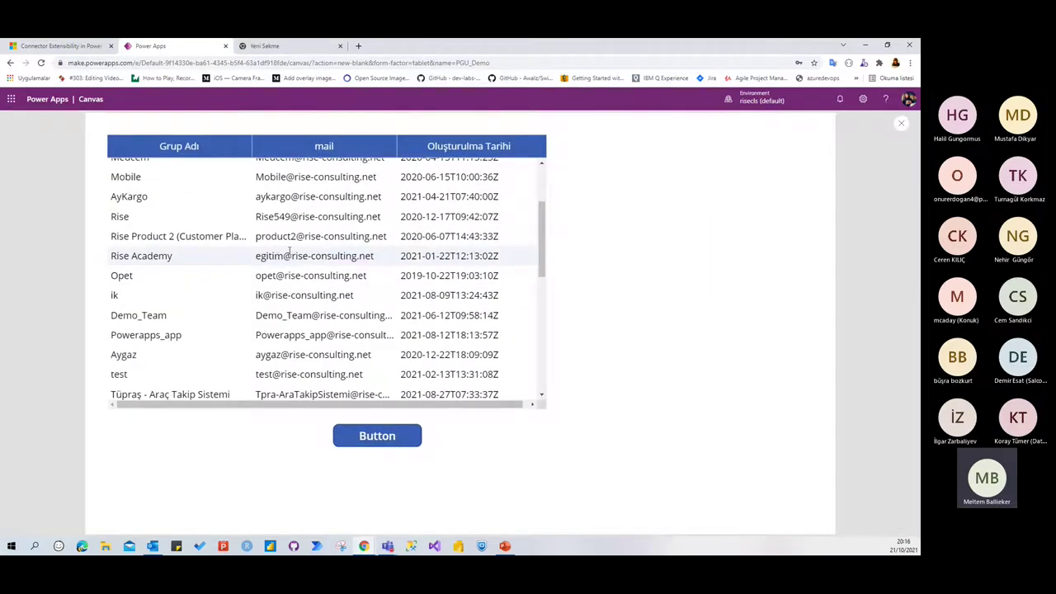
{"action": "scroll", "coordinate": [292, 251], "scroll_direction": "down", "scroll_amount": 5}
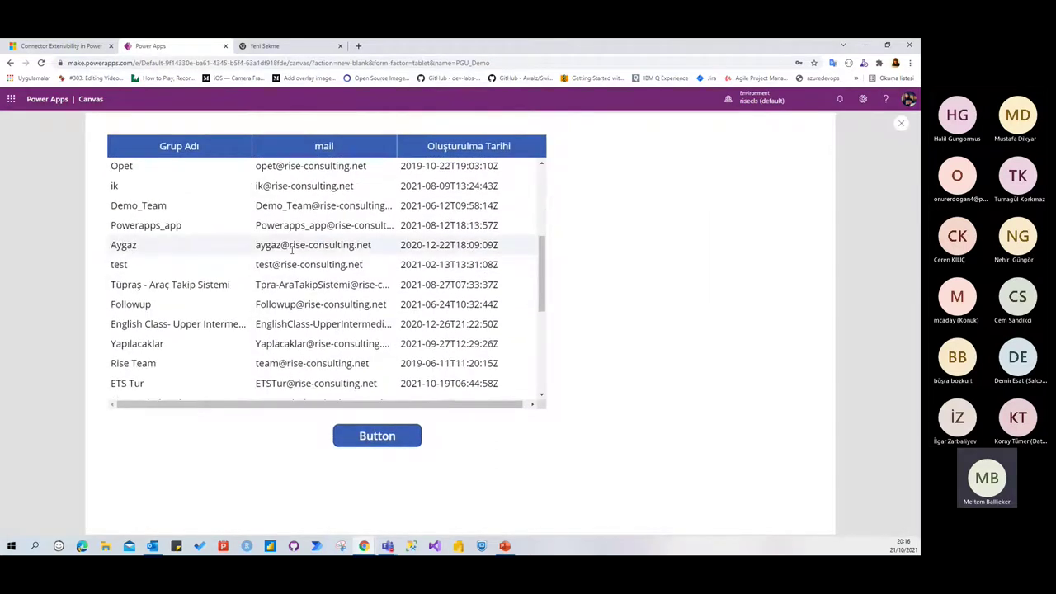
{"action": "scroll", "coordinate": [292, 251], "scroll_direction": "down", "scroll_amount": 3}
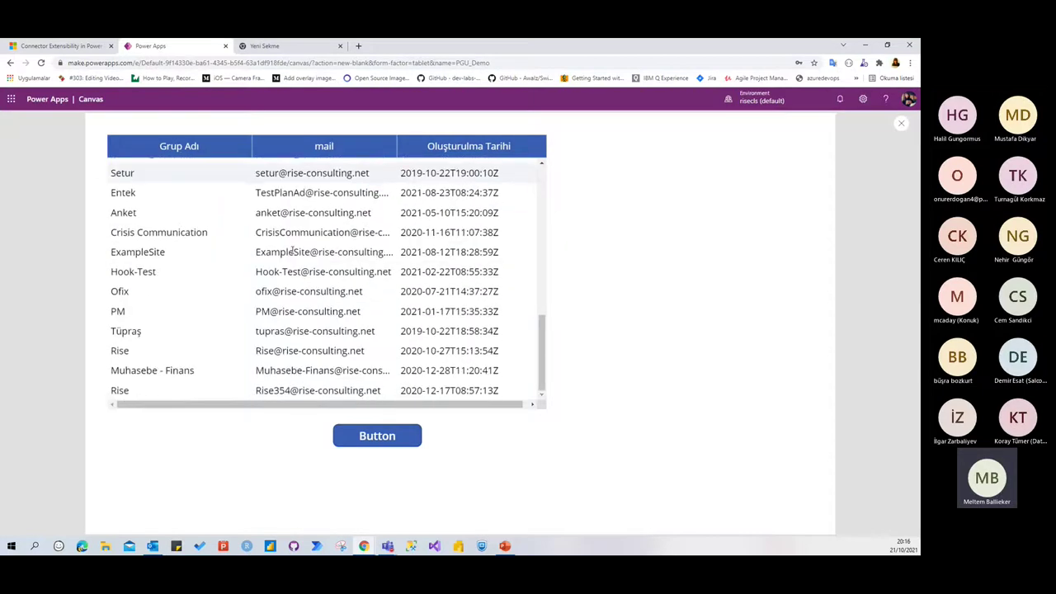
{"action": "scroll", "coordinate": [292, 250], "scroll_direction": "up", "scroll_amount": 5}
{"action": "scroll", "coordinate": [292, 249], "scroll_direction": "up", "scroll_amount": 6}
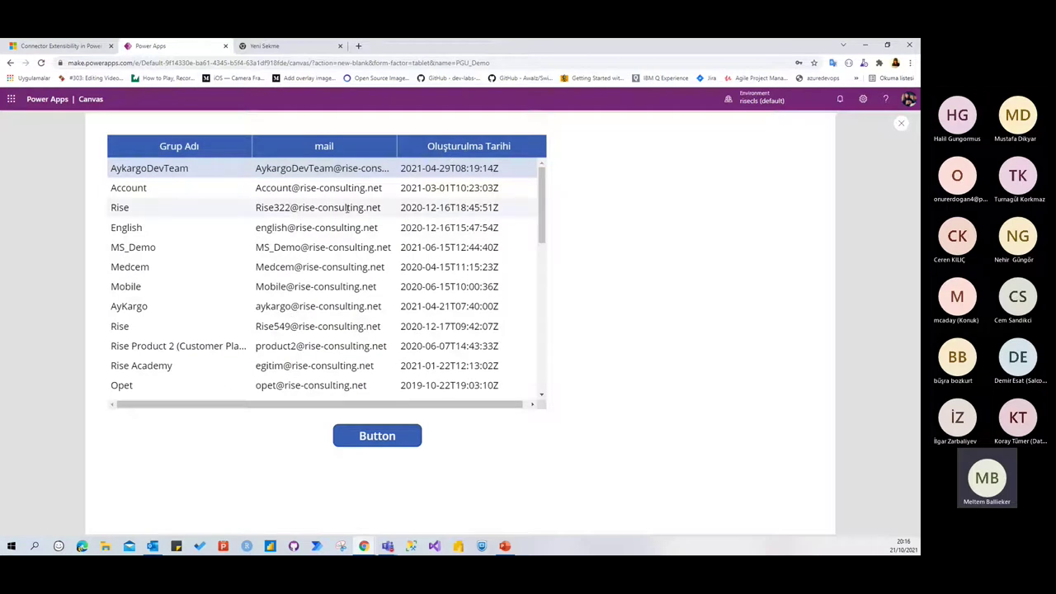
{"action": "scroll", "coordinate": [346, 208], "scroll_direction": "down", "scroll_amount": 10}
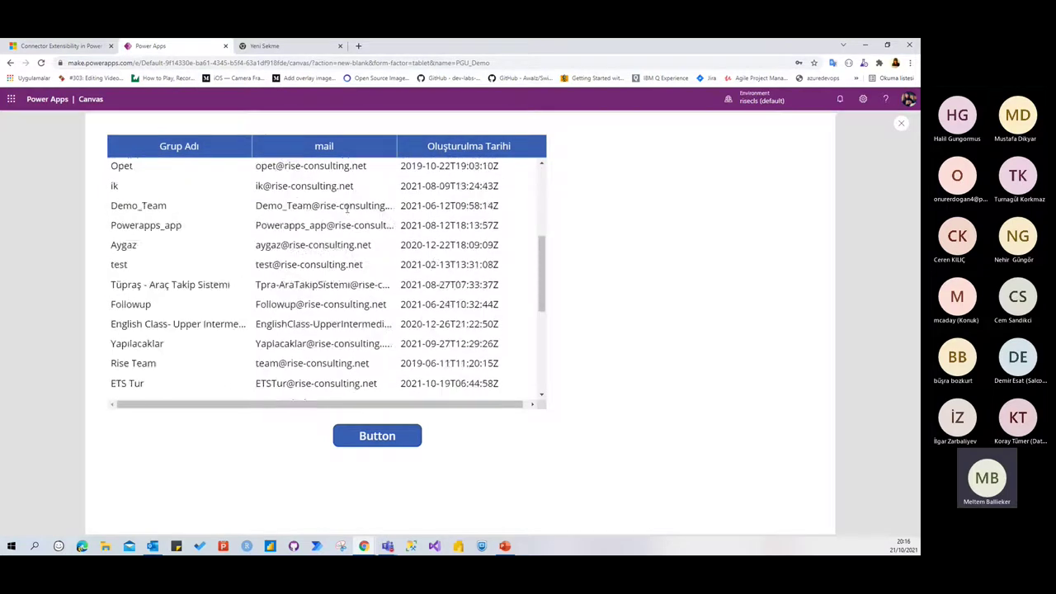
{"action": "left_click", "coordinate": [900, 123]}
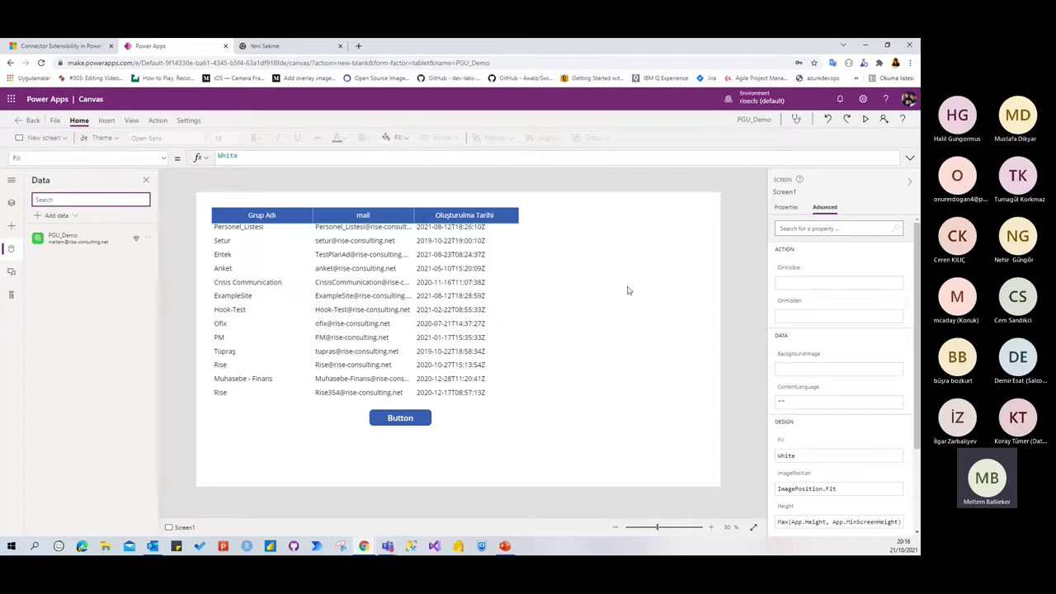
Load make.powerapps.com in the new tab and go to Dataverse > Custom connectors
{"action": "left_click", "coordinate": [277, 45]}
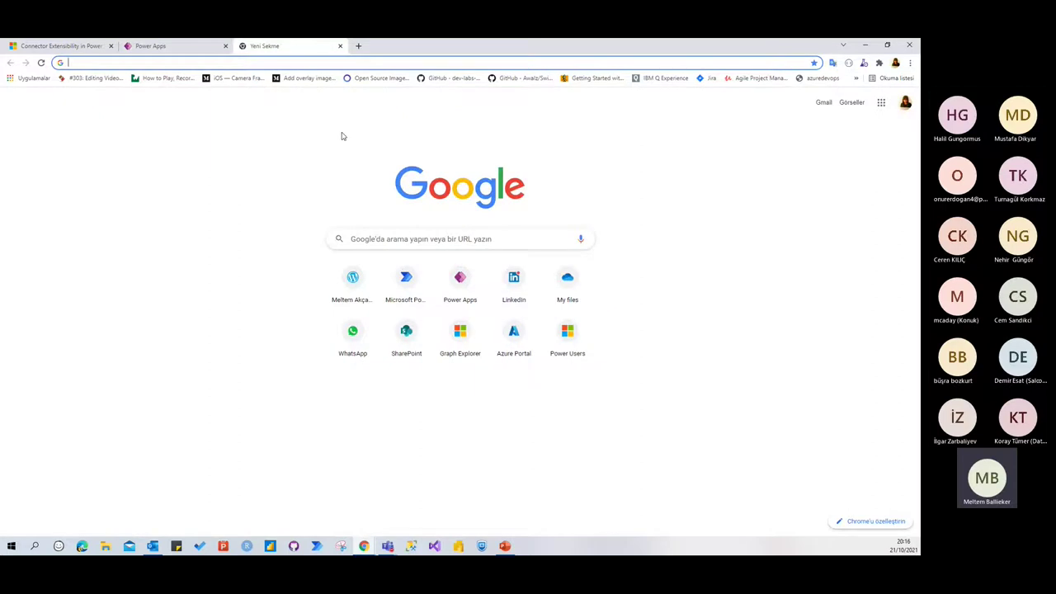
{"action": "type", "text": "make"}
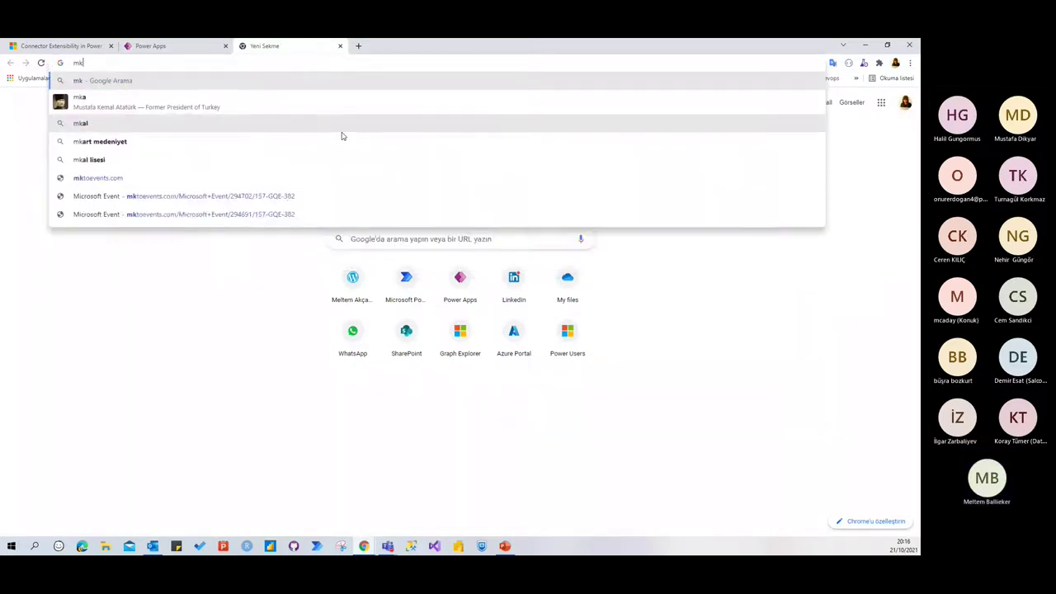
{"action": "key", "text": "Return"}
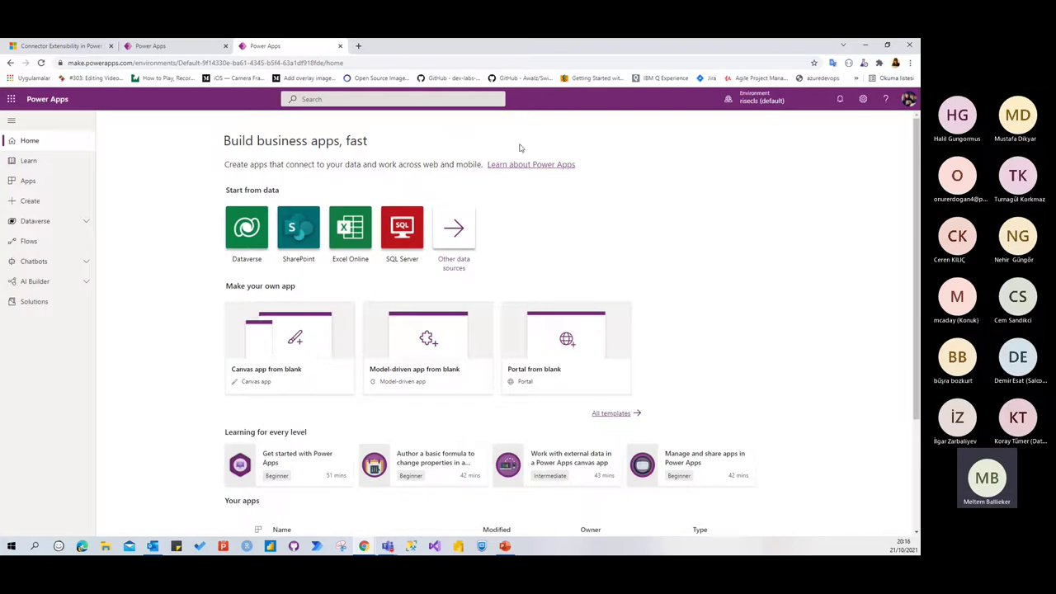
{"action": "left_click", "coordinate": [43, 223]}
{"action": "left_click", "coordinate": [71, 342]}
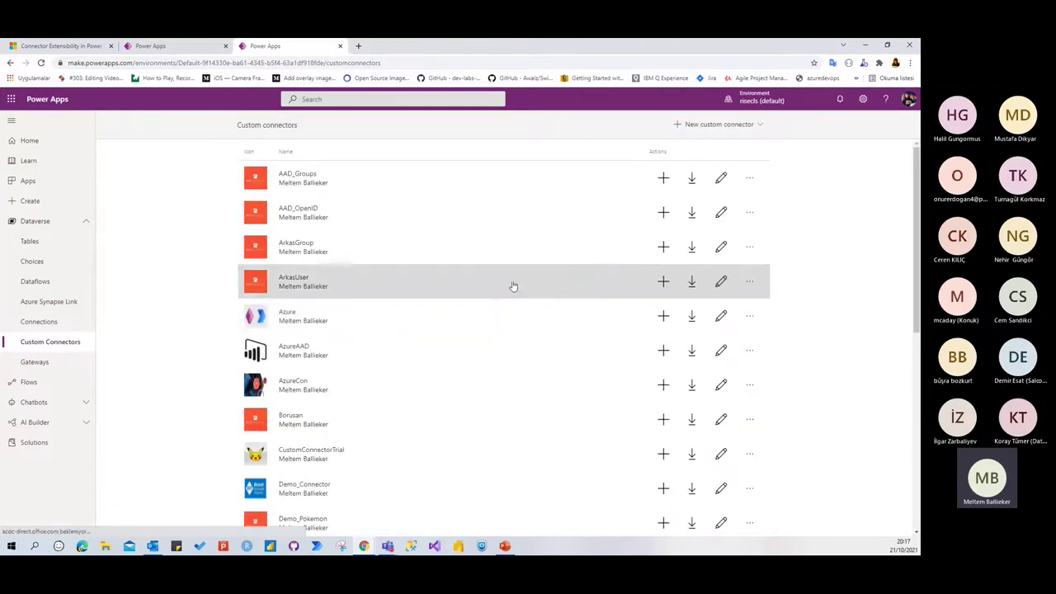
Load Power Automate in another new tab and open Data > Custom connectors
{"action": "left_click", "coordinate": [358, 46]}
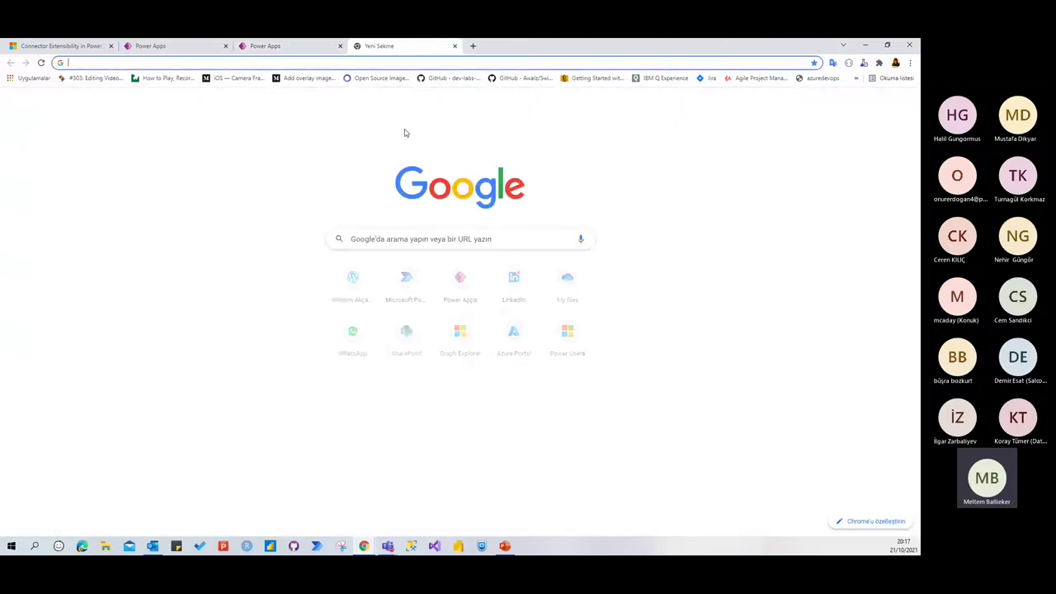
{"action": "type", "text": "flow"}
{"action": "key", "text": "Return"}
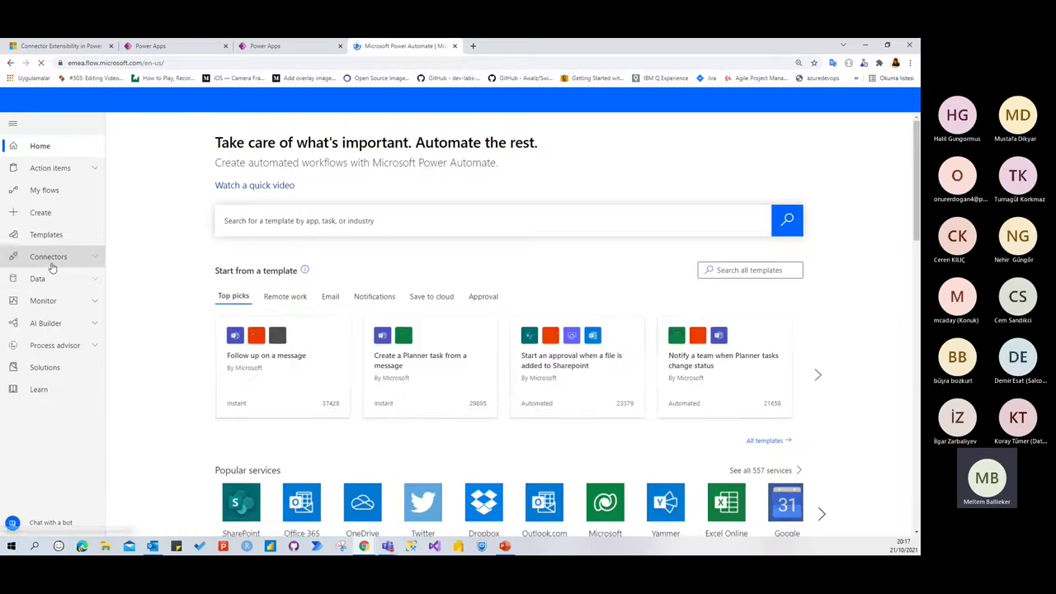
{"action": "left_click", "coordinate": [46, 281]}
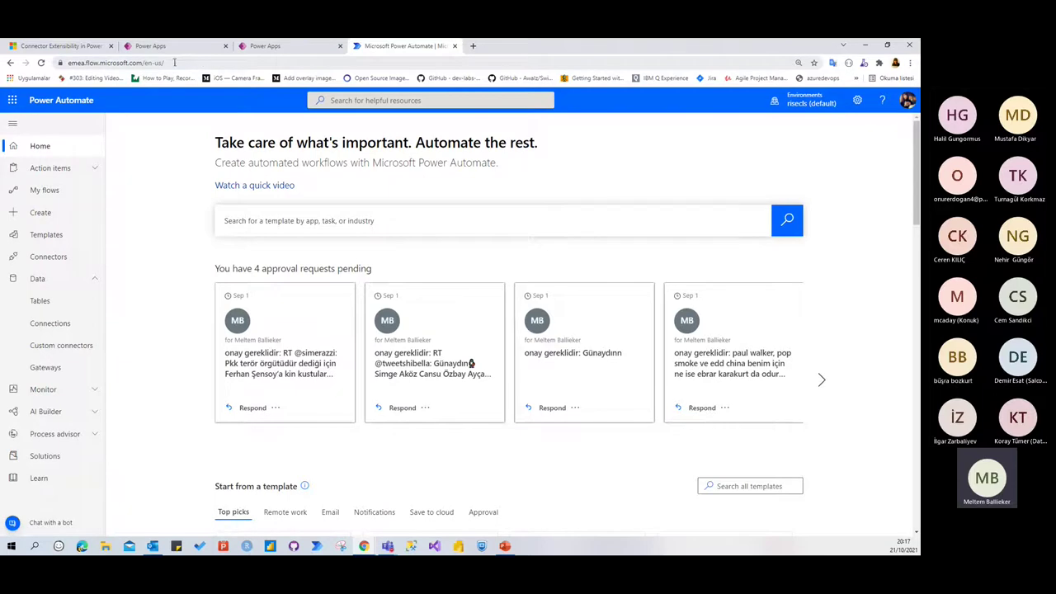
{"action": "left_click", "coordinate": [67, 355]}
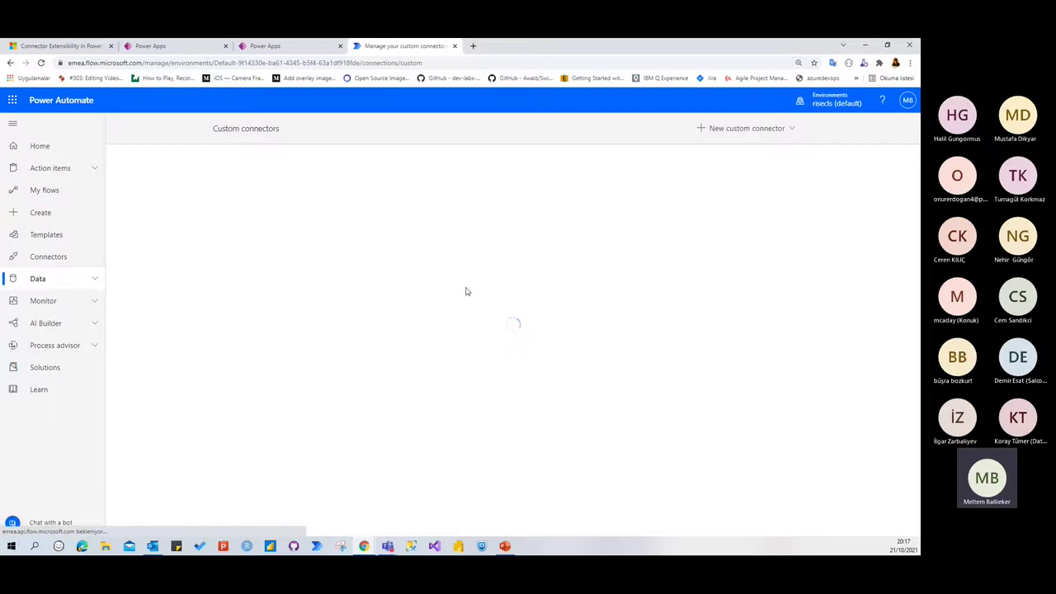
Compare Power Automate's custom connectors against the Power Apps custom connectors list
{"action": "left_click", "coordinate": [279, 45]}
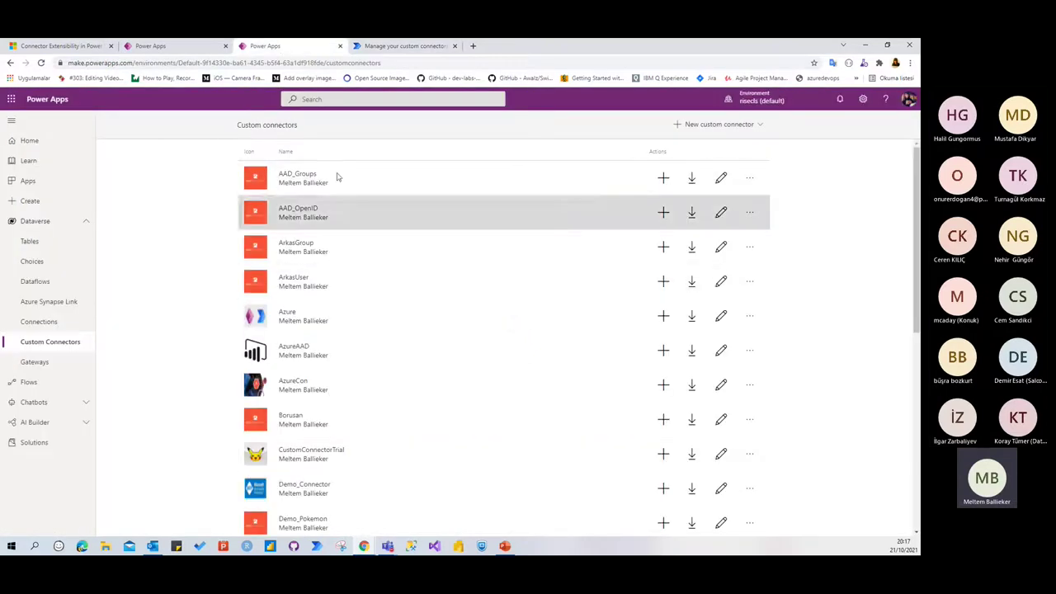
{"action": "left_click", "coordinate": [400, 47]}
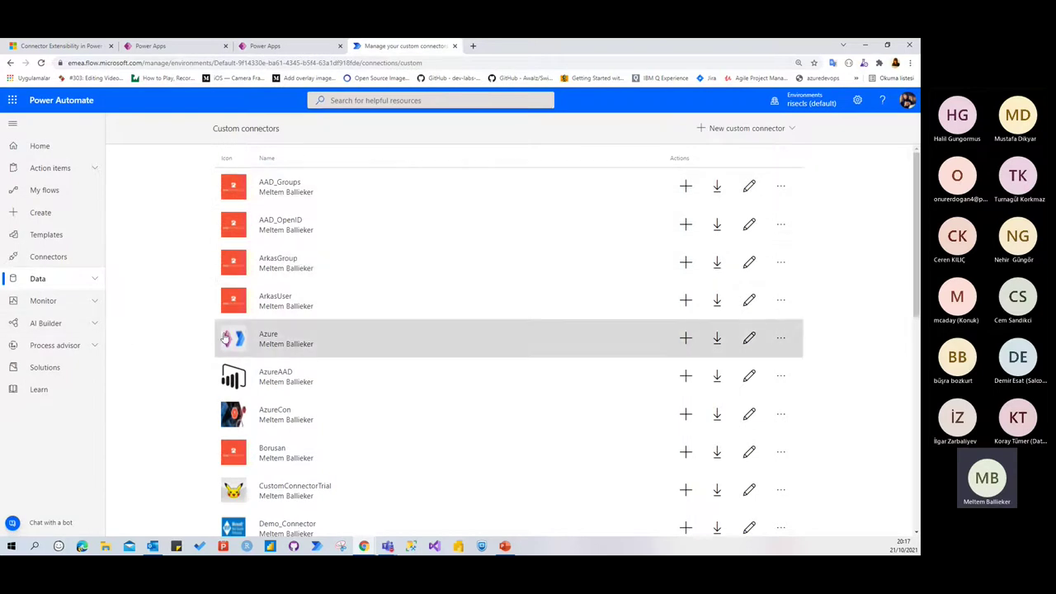
{"action": "left_click", "coordinate": [65, 257]}
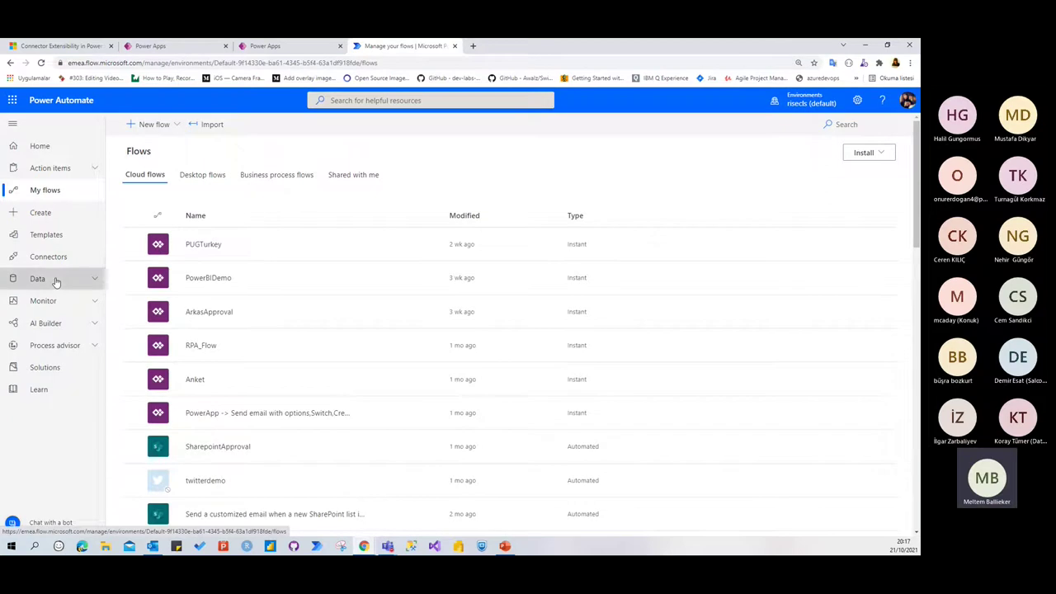
{"action": "left_click", "coordinate": [89, 278]}
{"action": "left_click", "coordinate": [72, 345]}
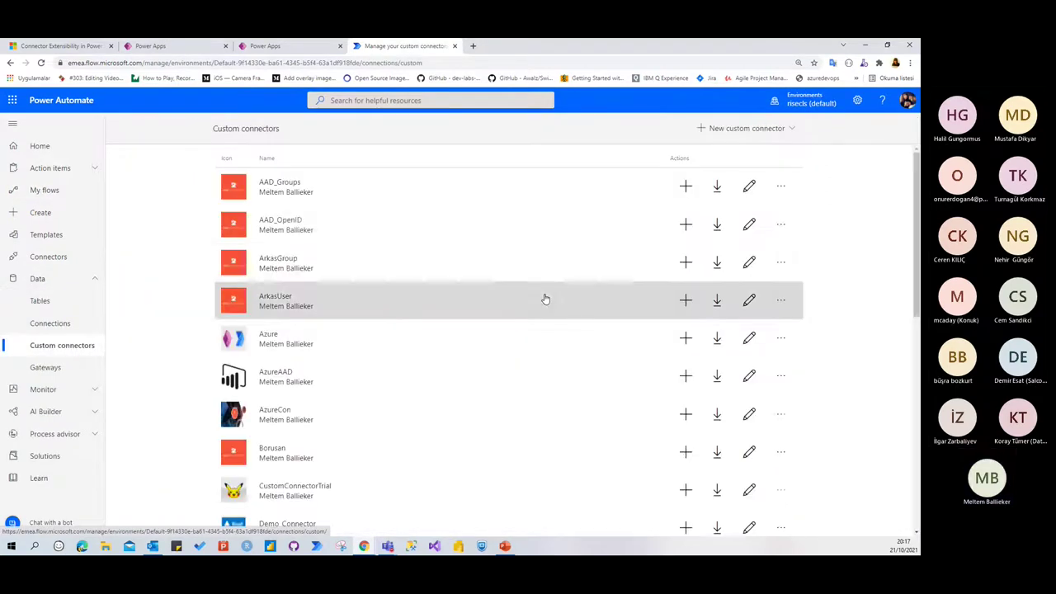
{"action": "left_click", "coordinate": [272, 45]}
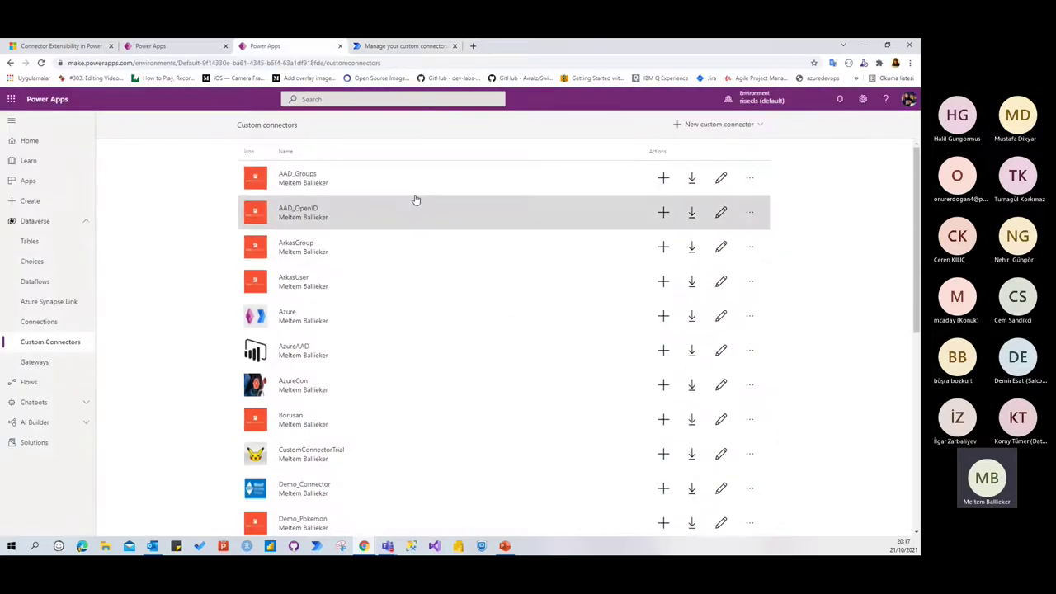
{"action": "left_click", "coordinate": [394, 47]}
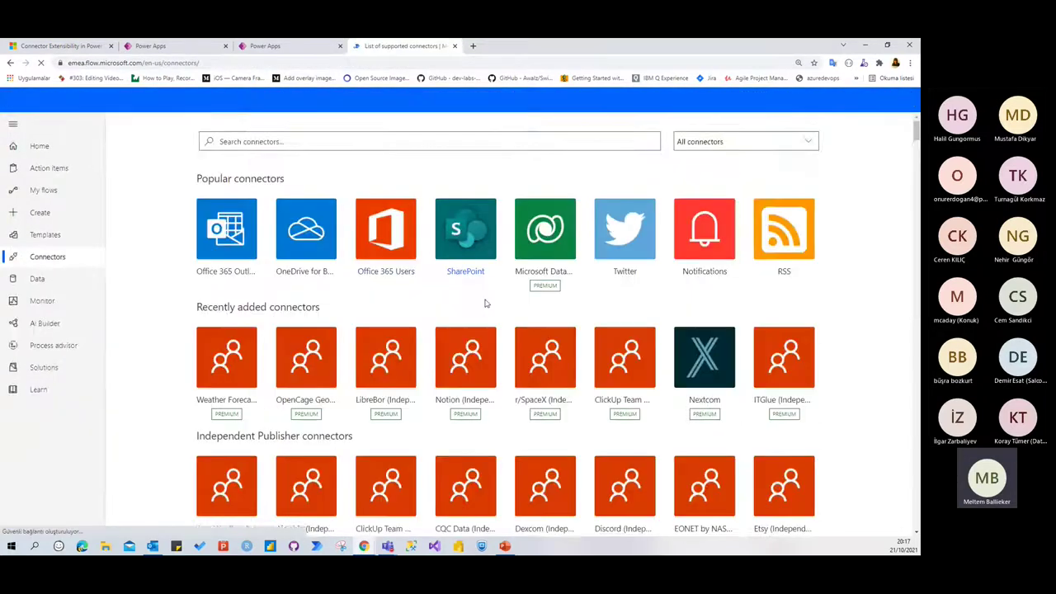
Browse the connectors catalog, then filter it to Premium connectors and scroll through them
{"action": "scroll", "coordinate": [486, 305], "scroll_direction": "down", "scroll_amount": 1}
{"action": "scroll", "coordinate": [485, 305], "scroll_direction": "down", "scroll_amount": 6}
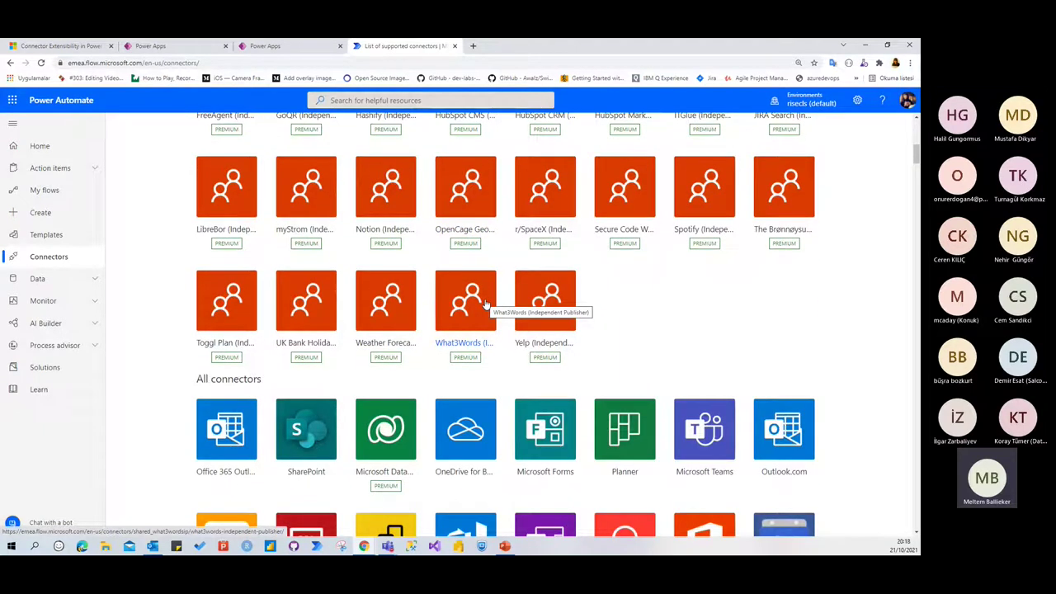
{"action": "scroll", "coordinate": [632, 314], "scroll_direction": "down", "scroll_amount": 2}
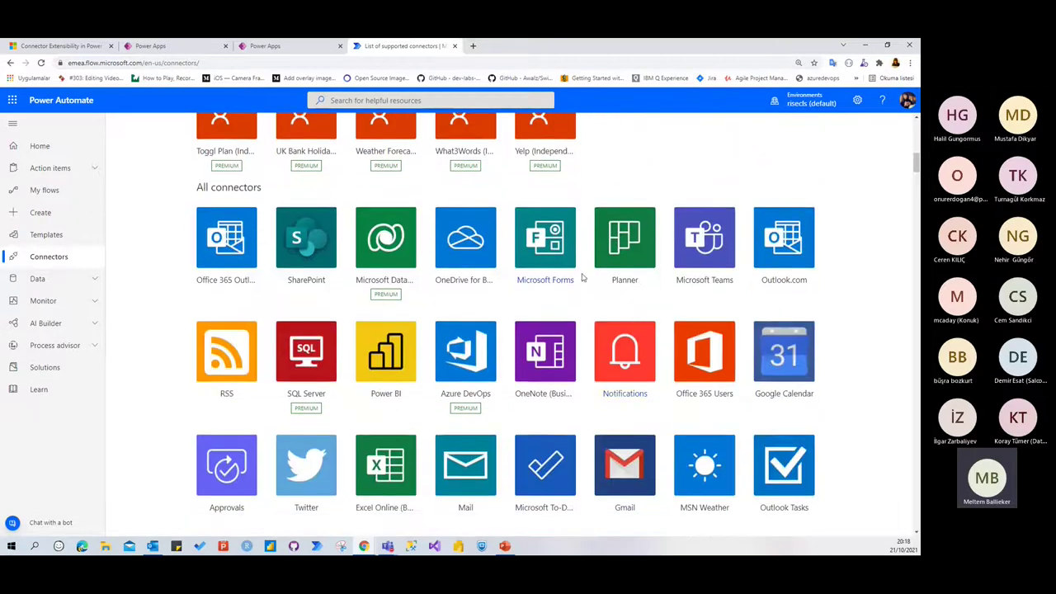
{"action": "scroll", "coordinate": [581, 278], "scroll_direction": "down", "scroll_amount": 2}
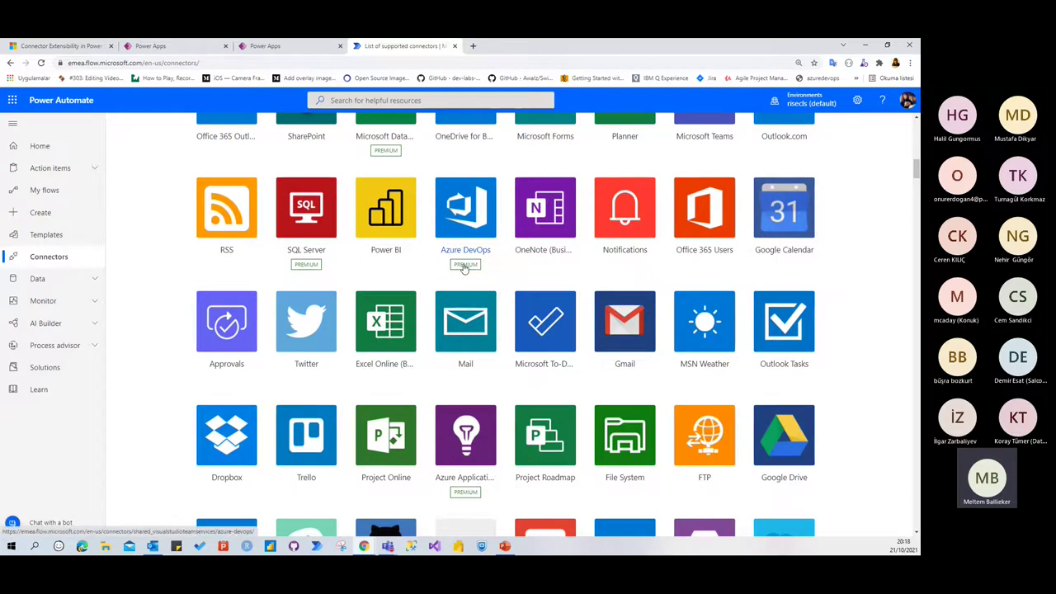
{"action": "scroll", "coordinate": [690, 260], "scroll_direction": "up", "scroll_amount": 10}
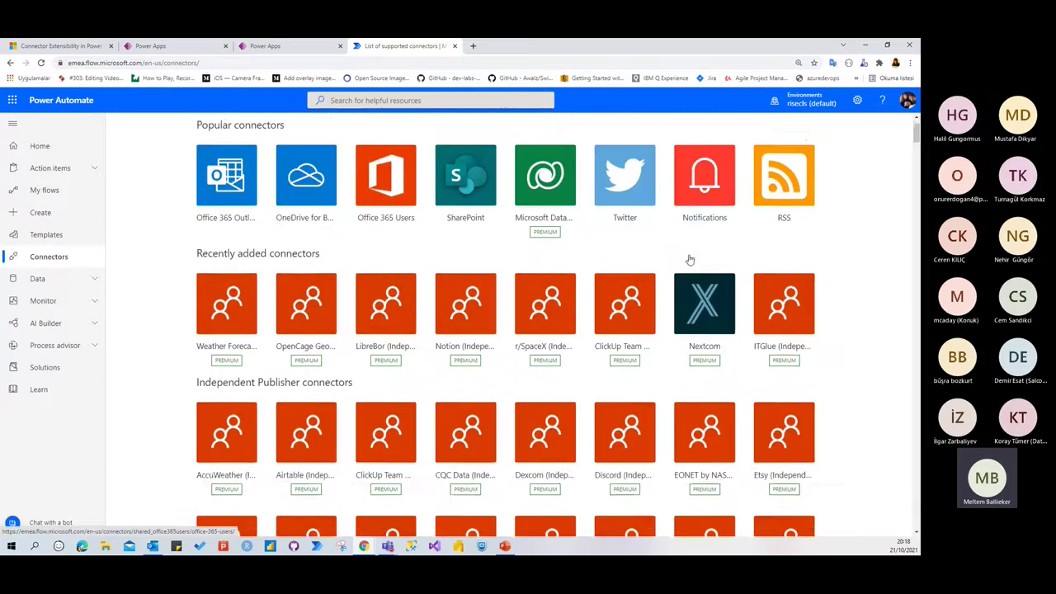
{"action": "left_click", "coordinate": [807, 142]}
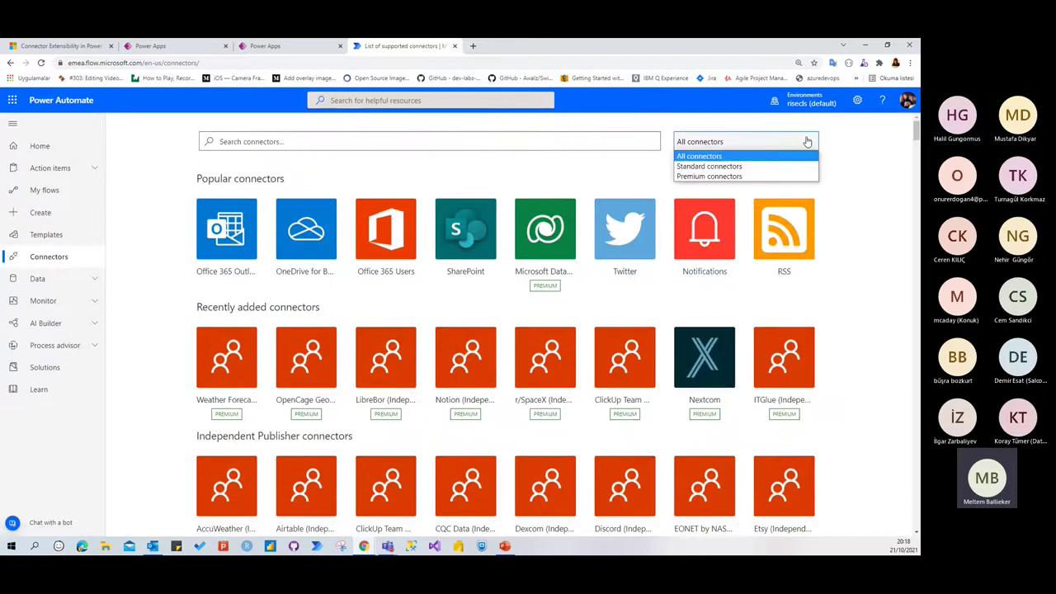
{"action": "left_click", "coordinate": [708, 177]}
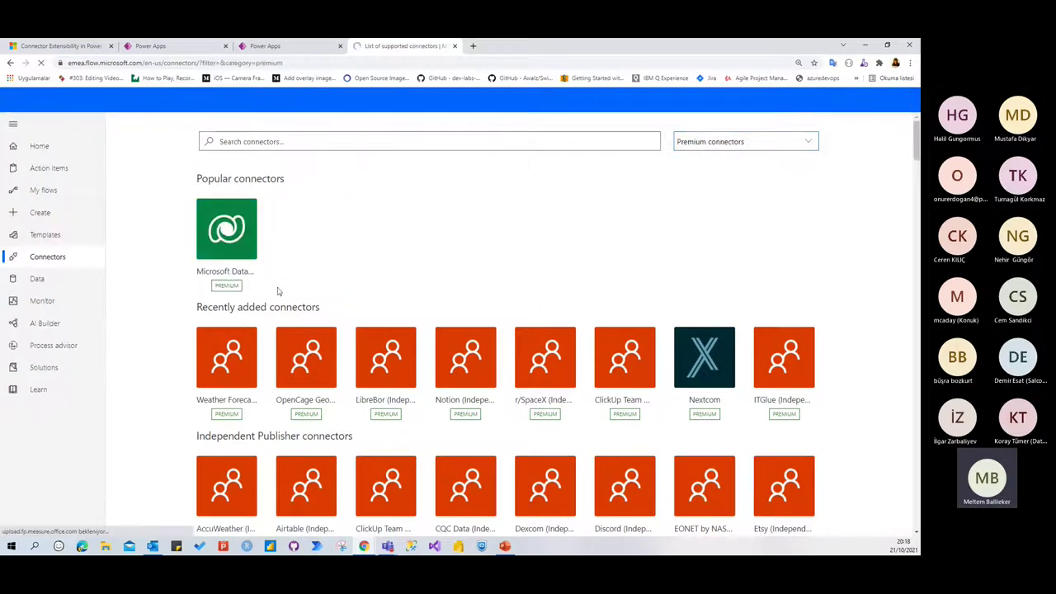
{"action": "scroll", "coordinate": [153, 291], "scroll_direction": "down", "scroll_amount": 5}
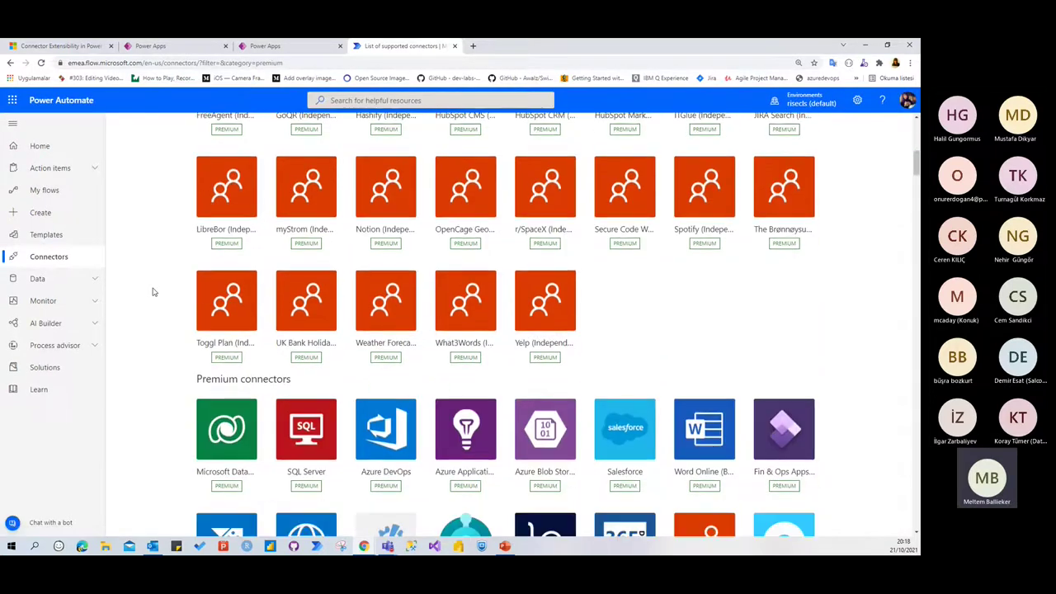
{"action": "scroll", "coordinate": [152, 293], "scroll_direction": "down", "scroll_amount": 1}
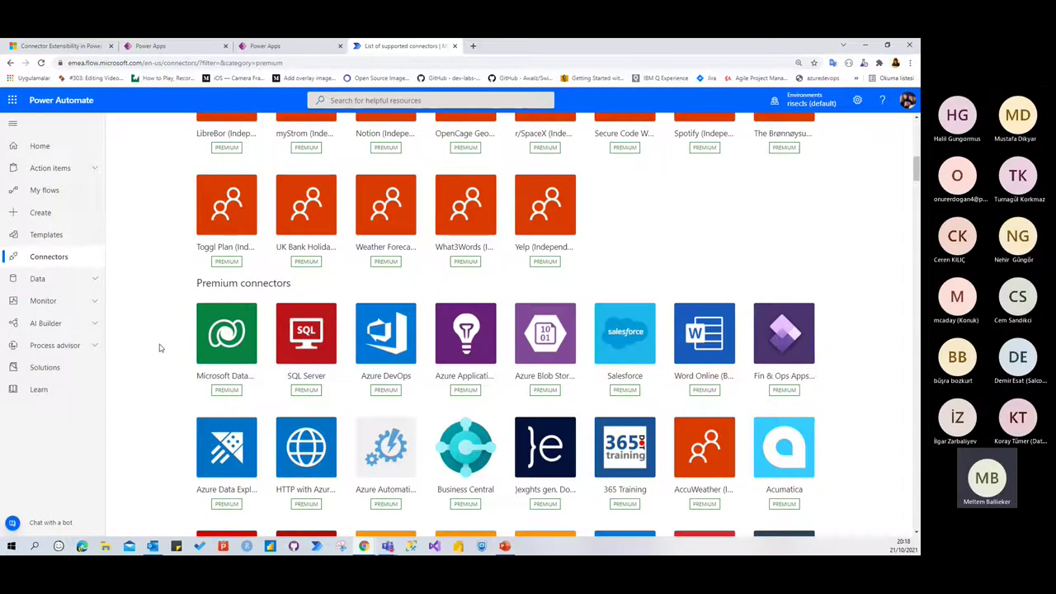
{"action": "scroll", "coordinate": [460, 382], "scroll_direction": "up", "scroll_amount": 3}
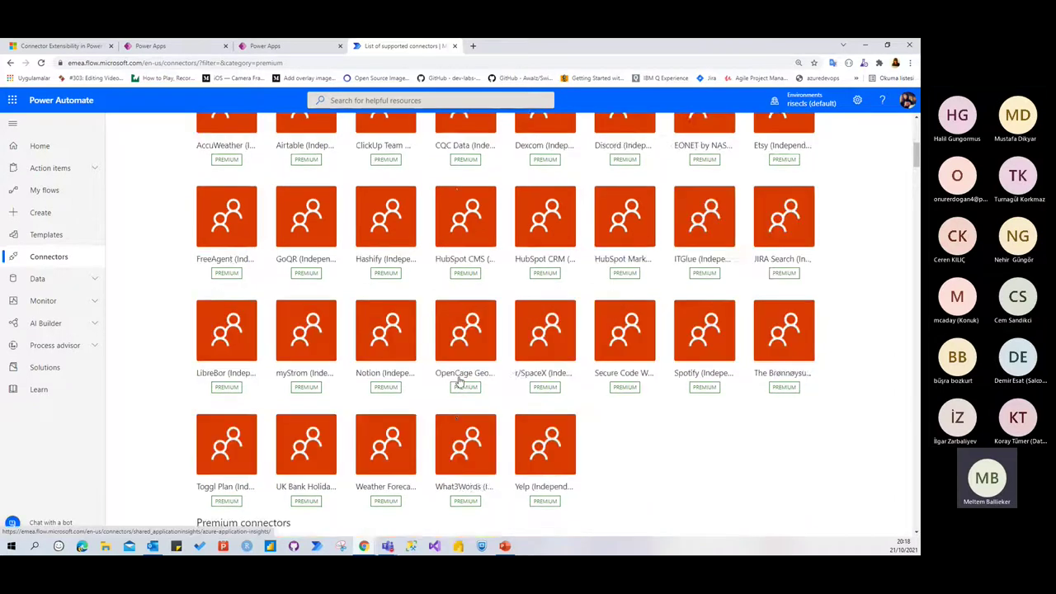
{"action": "scroll", "coordinate": [460, 382], "scroll_direction": "up", "scroll_amount": 5}
{"action": "scroll", "coordinate": [700, 189], "scroll_direction": "up", "scroll_amount": 2}
Filter to Standard connectors, scroll through the tiles, and close the Power Automate tab
{"action": "left_click", "coordinate": [745, 140]}
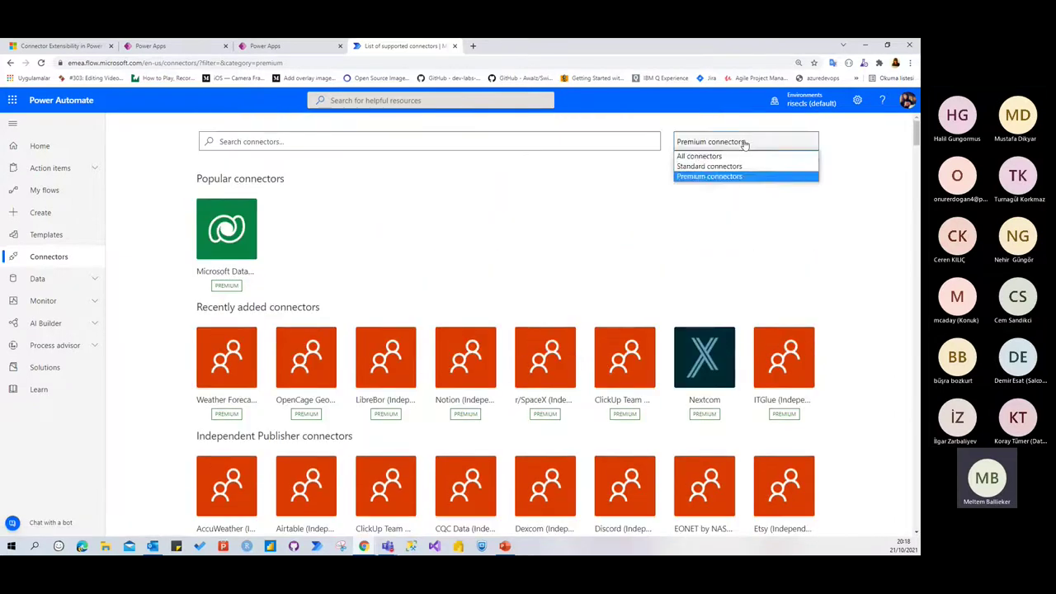
{"action": "left_click", "coordinate": [709, 166]}
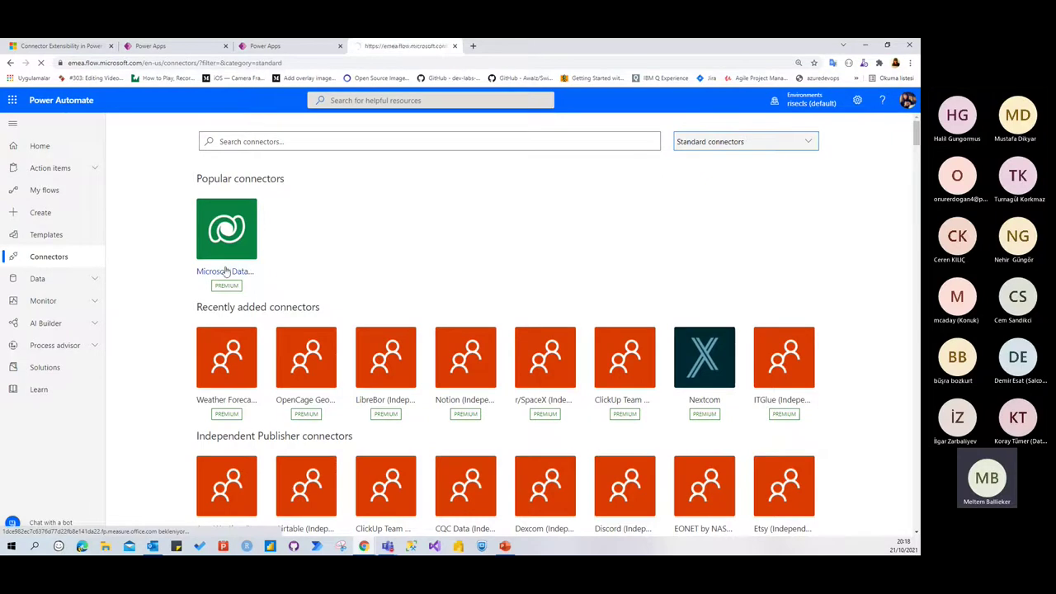
{"action": "scroll", "coordinate": [188, 271], "scroll_direction": "down", "scroll_amount": 3}
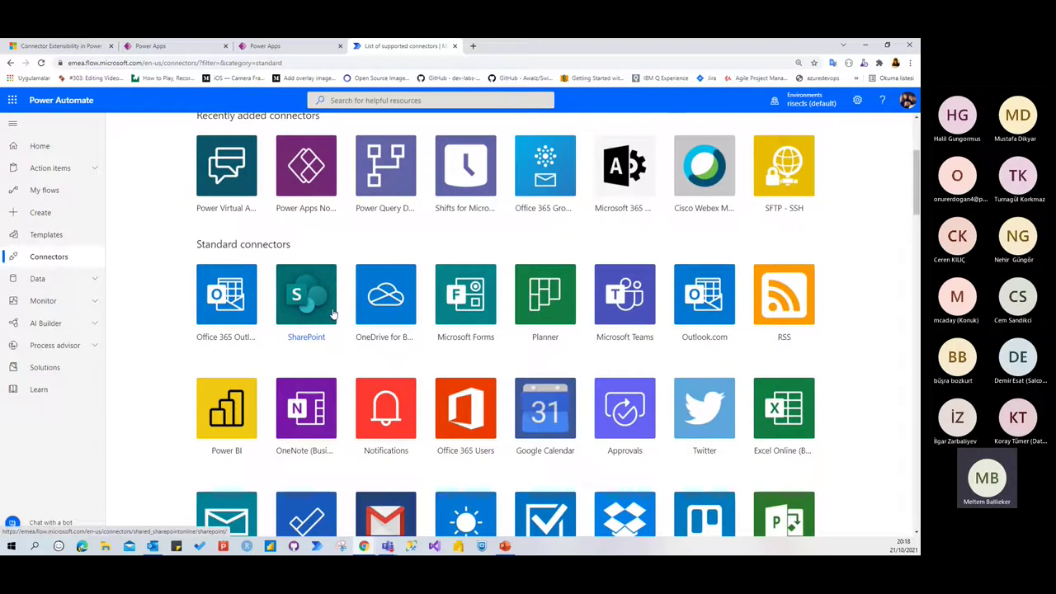
{"action": "scroll", "coordinate": [313, 322], "scroll_direction": "down", "scroll_amount": 3}
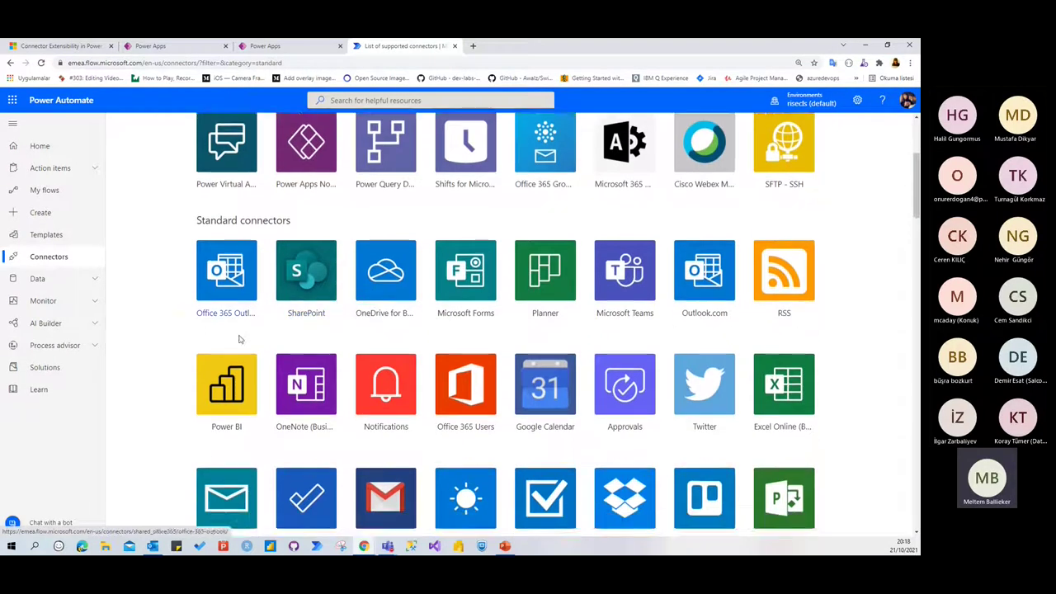
{"action": "scroll", "coordinate": [152, 357], "scroll_direction": "down", "scroll_amount": 6}
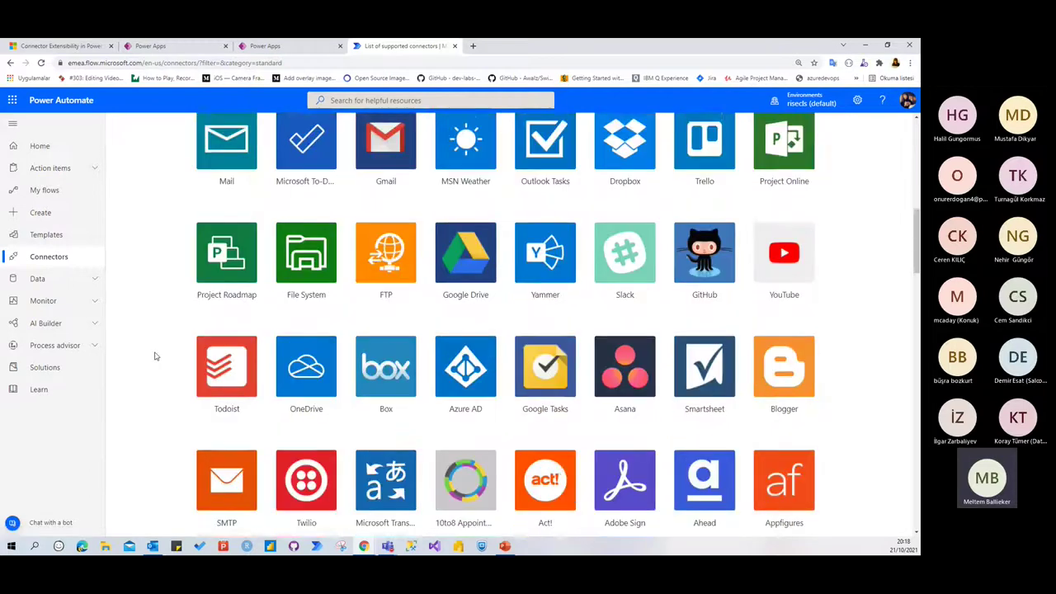
{"action": "scroll", "coordinate": [152, 357], "scroll_direction": "down", "scroll_amount": 1}
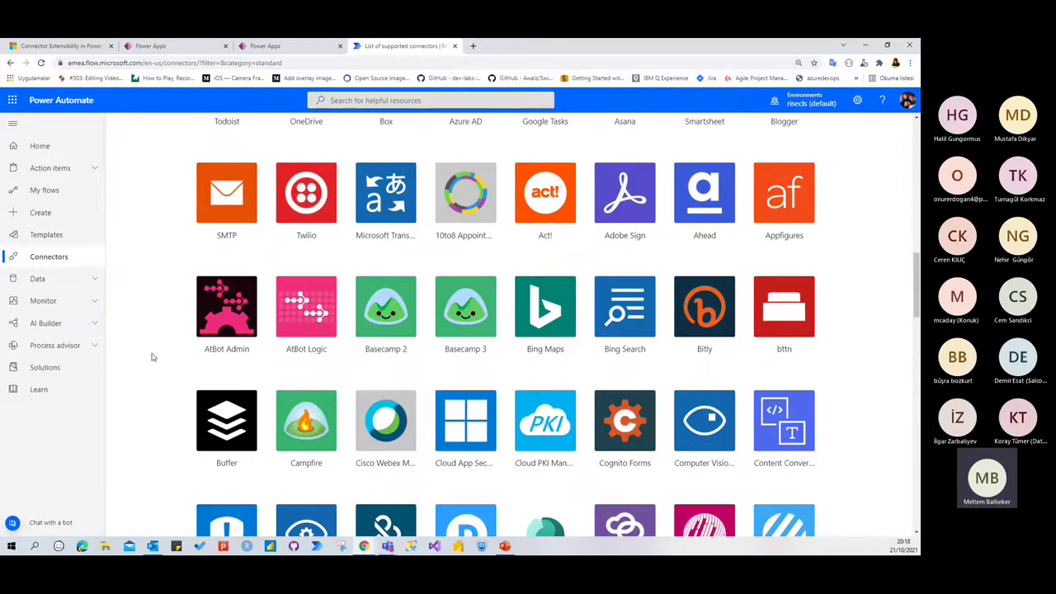
{"action": "scroll", "coordinate": [152, 357], "scroll_direction": "down", "scroll_amount": 5}
{"action": "scroll", "coordinate": [151, 358], "scroll_direction": "up", "scroll_amount": 7}
{"action": "scroll", "coordinate": [152, 357], "scroll_direction": "up", "scroll_amount": 10}
{"action": "scroll", "coordinate": [151, 357], "scroll_direction": "down", "scroll_amount": 3}
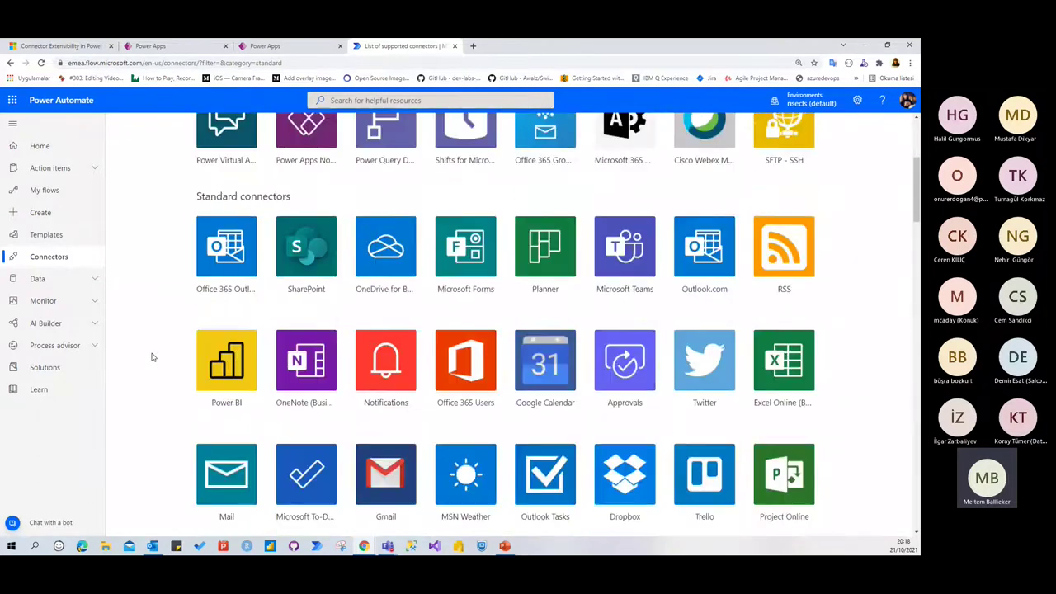
{"action": "scroll", "coordinate": [321, 200], "scroll_direction": "down", "scroll_amount": 12}
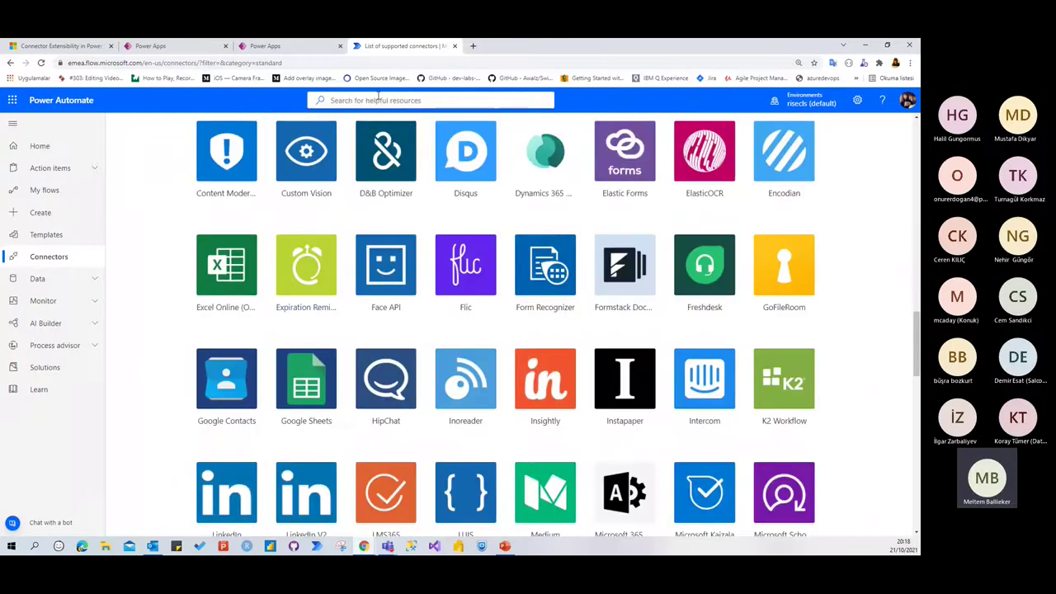
{"action": "left_click", "coordinate": [454, 45]}
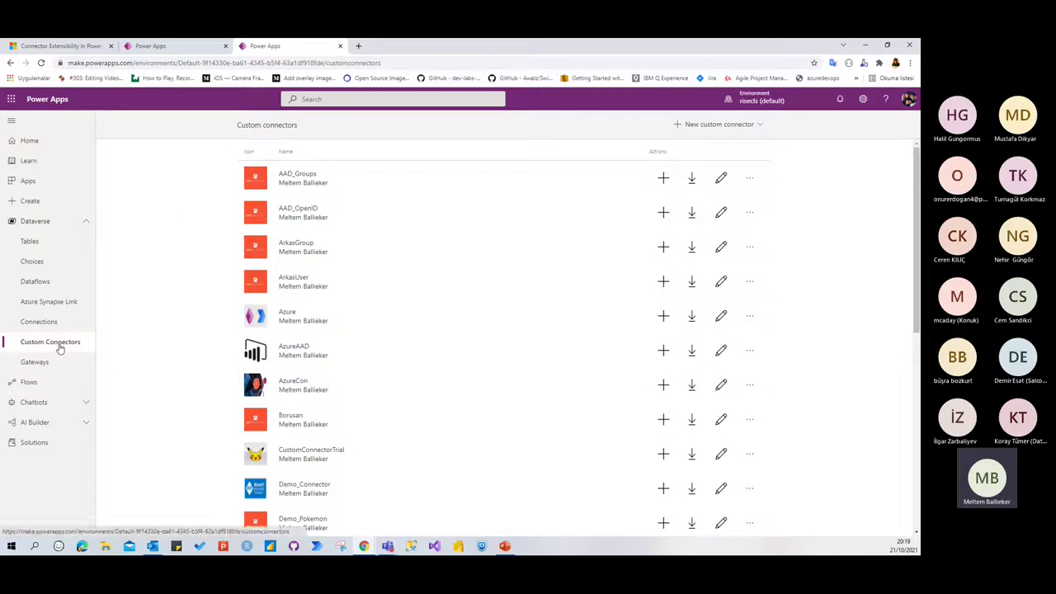
Open portal.azure.com in a new tab, then list the New custom connector options in Power Apps
{"action": "left_click", "coordinate": [358, 46]}
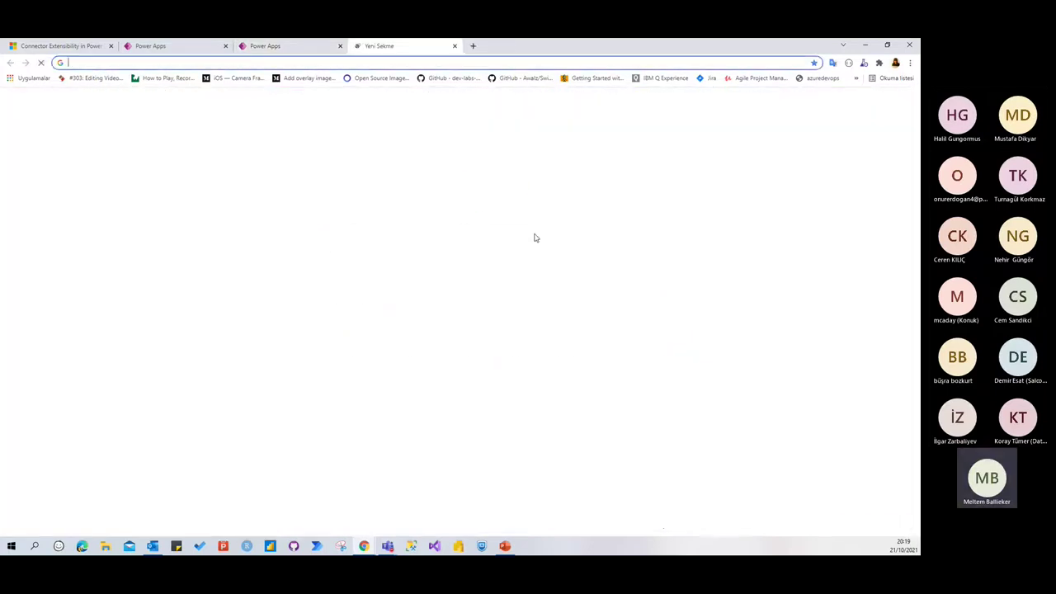
{"action": "type", "text": "por"}
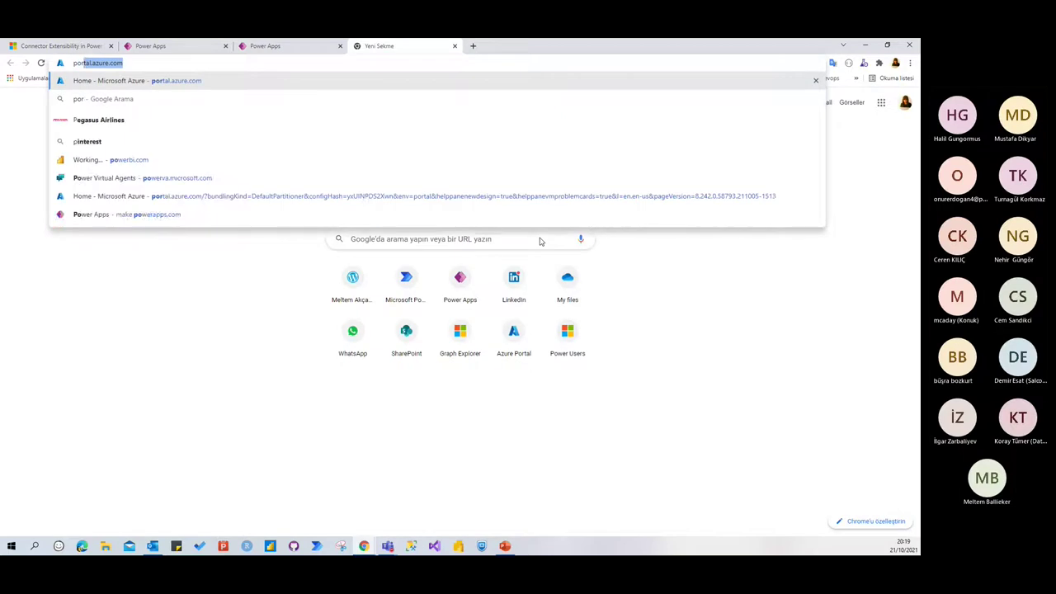
{"action": "key", "text": "Return"}
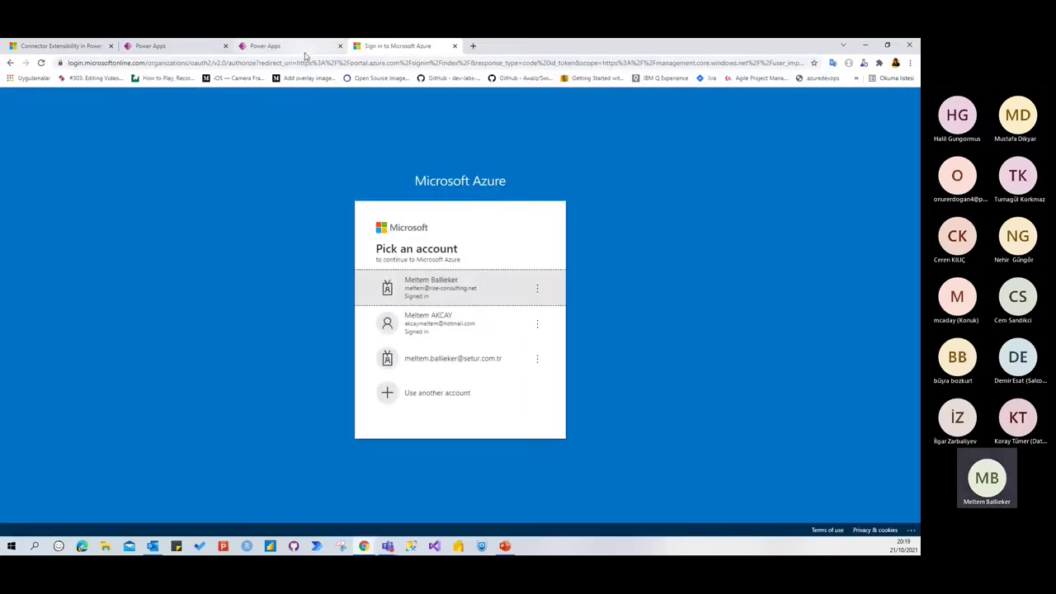
{"action": "left_click", "coordinate": [305, 47]}
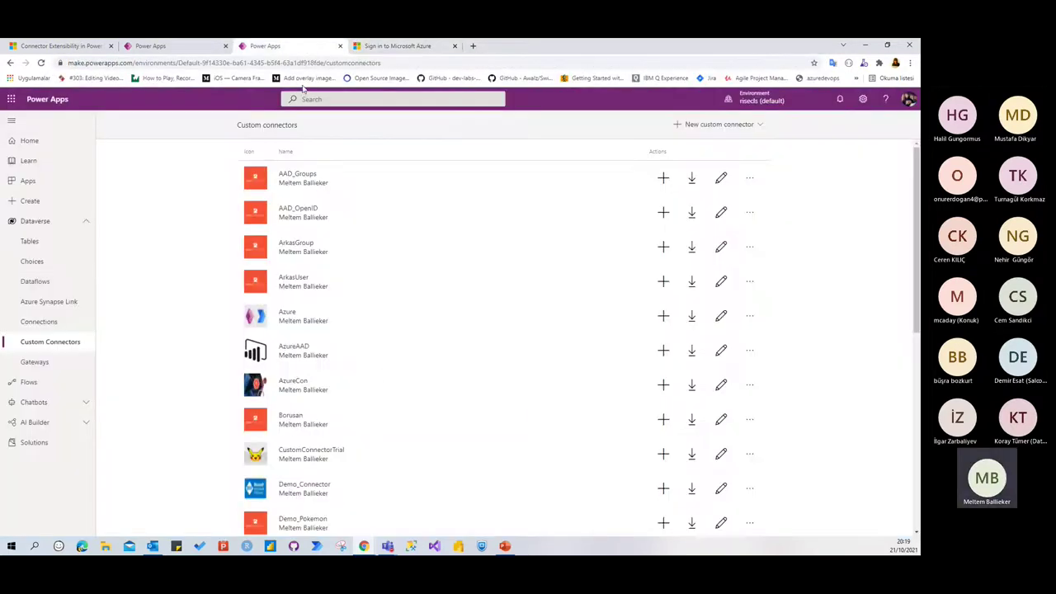
{"action": "left_click", "coordinate": [721, 126]}
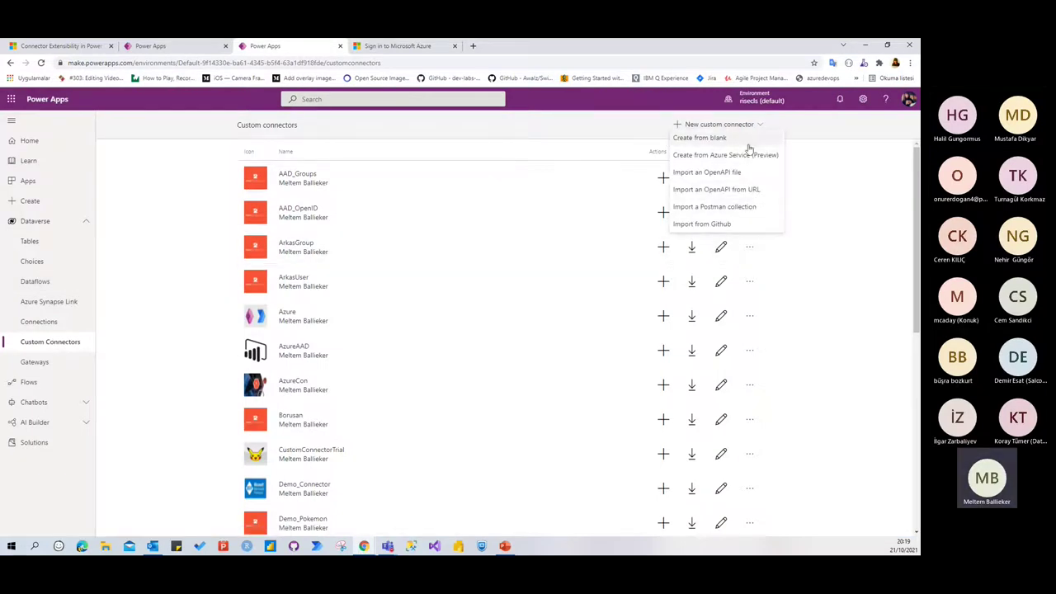
Create a blank custom connector named PUGTurkey and continue to the wizard
{"action": "left_click", "coordinate": [701, 138]}
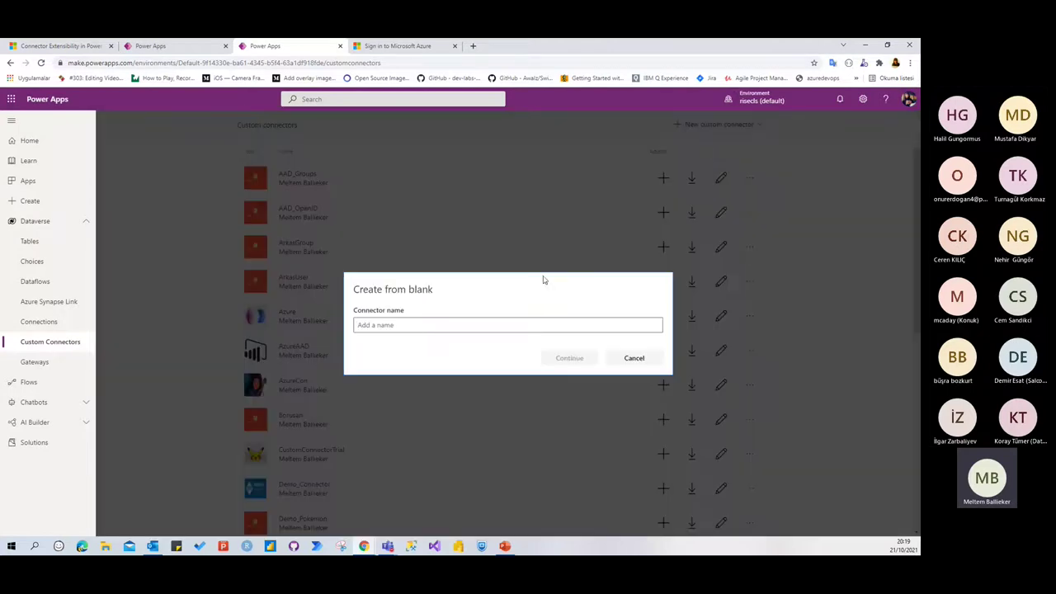
{"action": "left_click", "coordinate": [467, 330]}
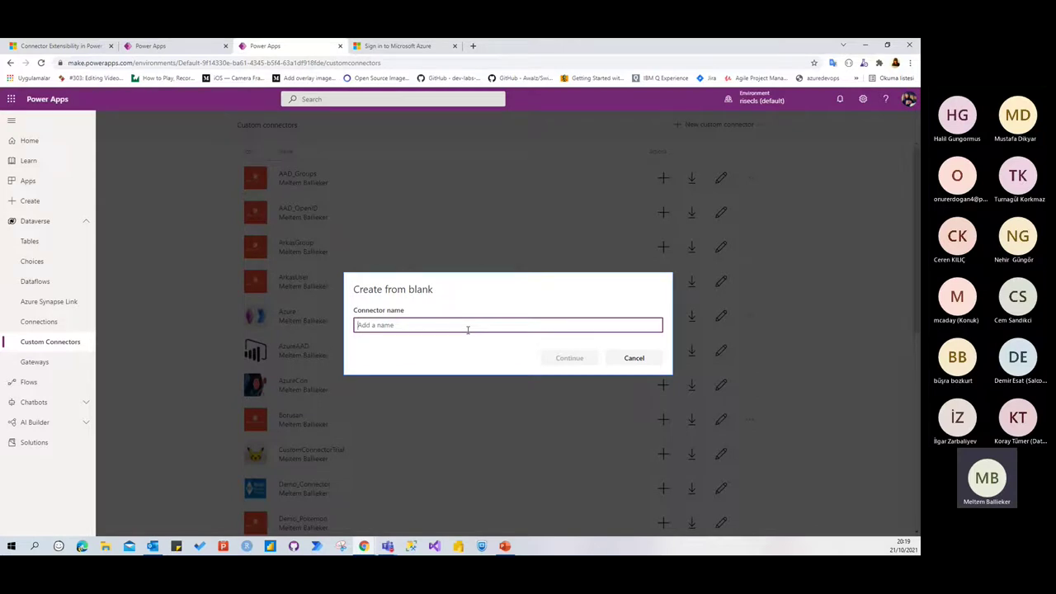
{"action": "type", "text": "PUG"}
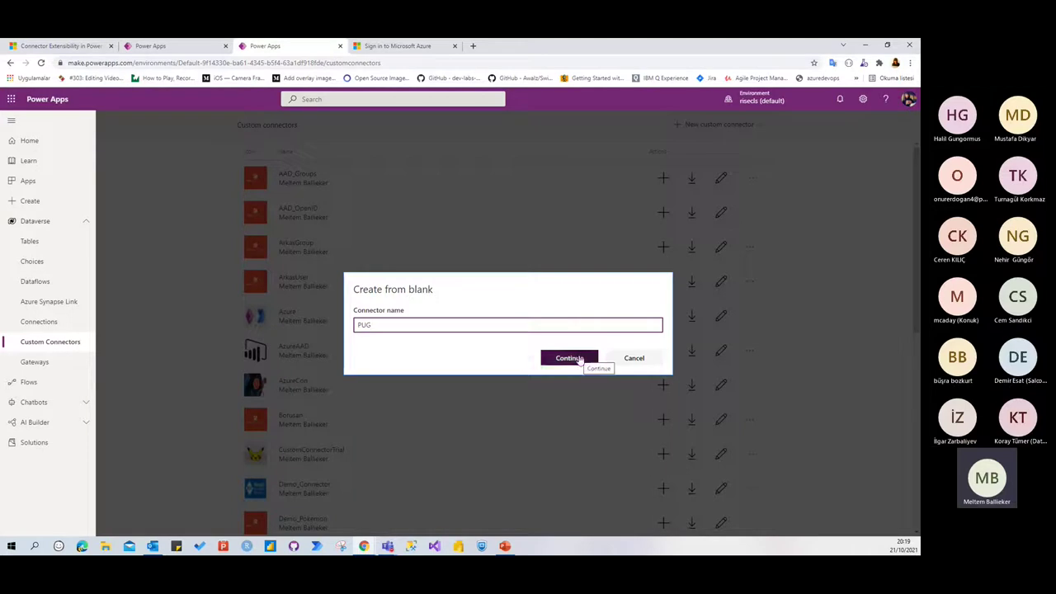
{"action": "left_click", "coordinate": [569, 358]}
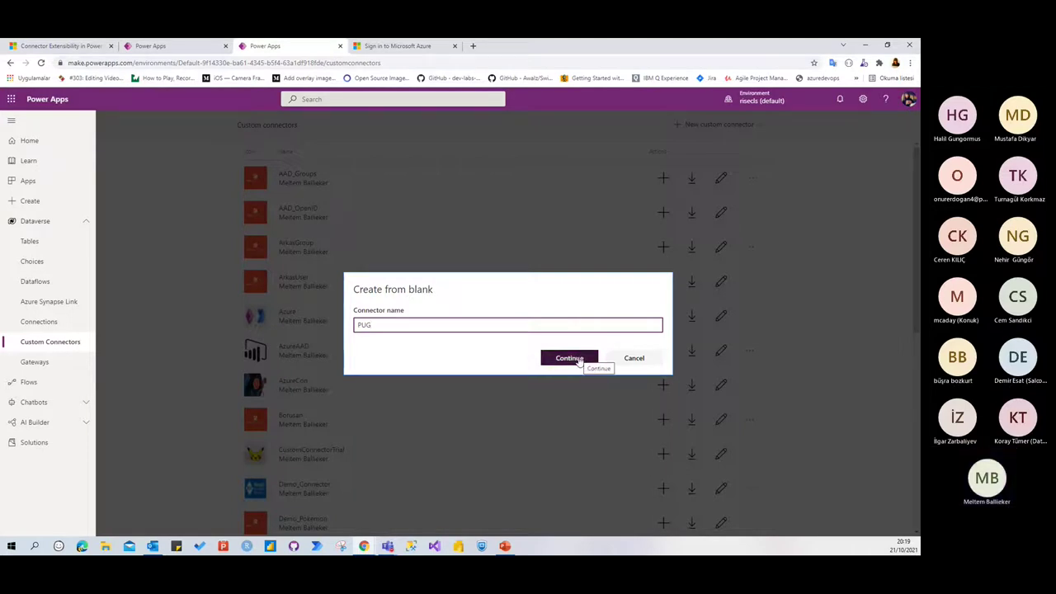
{"action": "type", "text": "Turkey"}
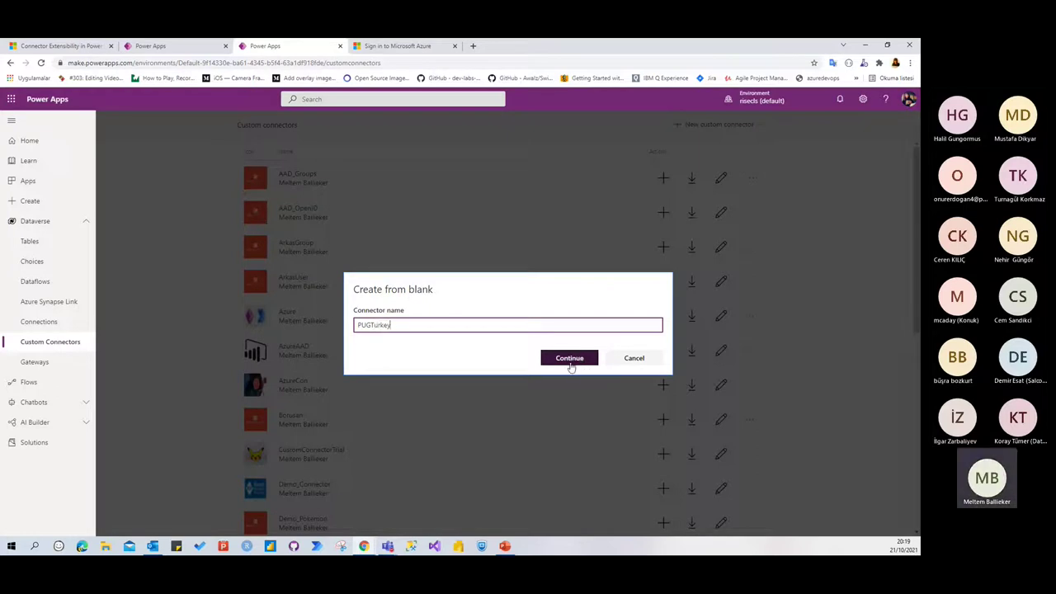
{"action": "left_click", "coordinate": [571, 363]}
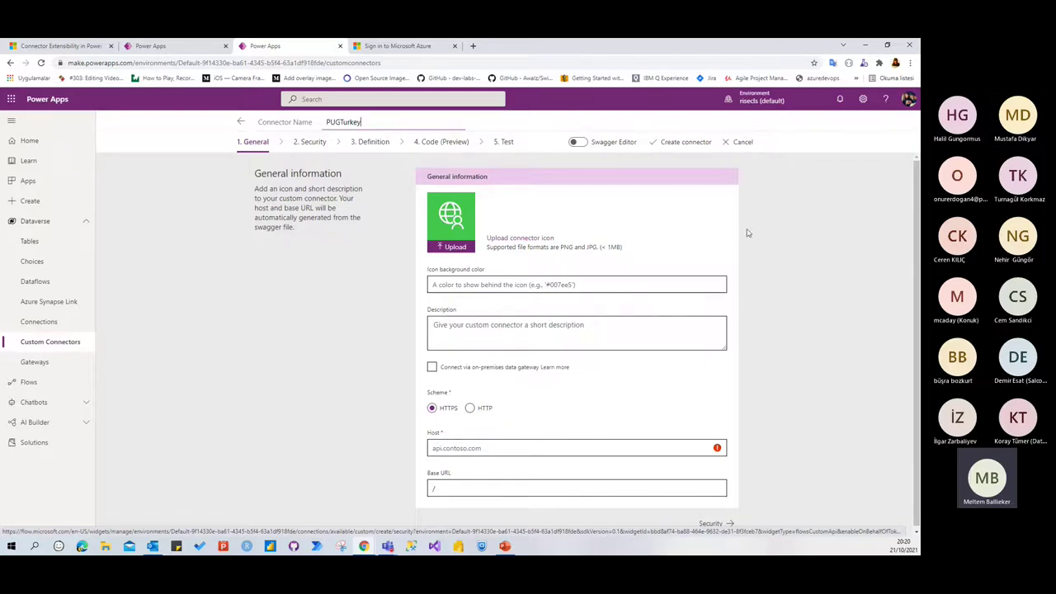
Switch to the Sign in to Microsoft Azure tab to pick an account
{"action": "left_click", "coordinate": [394, 46]}
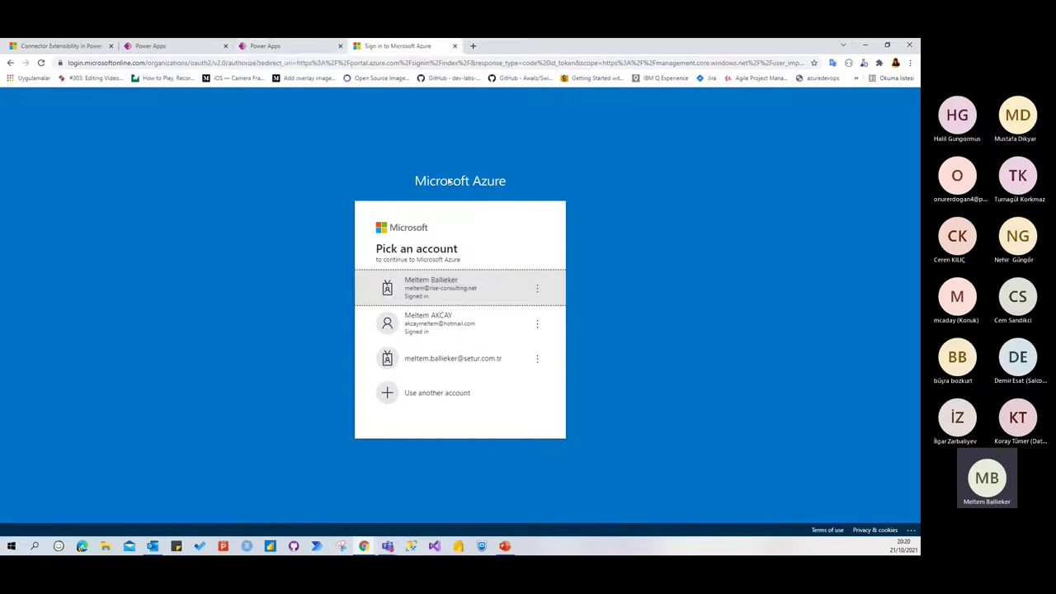
Sign in with the work account and start a New registration under App registrations
{"action": "left_click", "coordinate": [437, 296]}
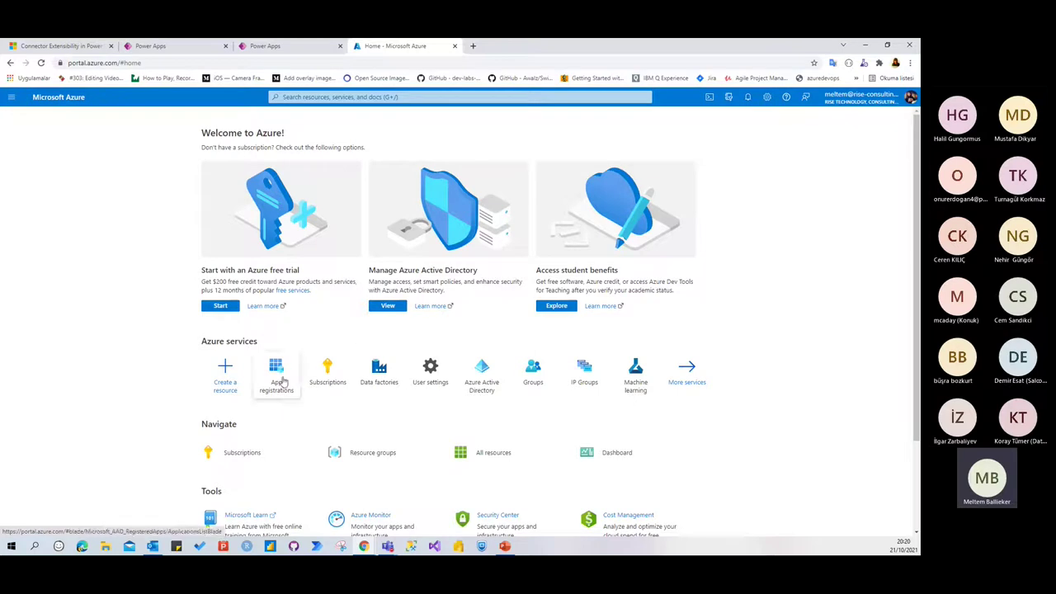
{"action": "mouse_move", "coordinate": [282, 381]}
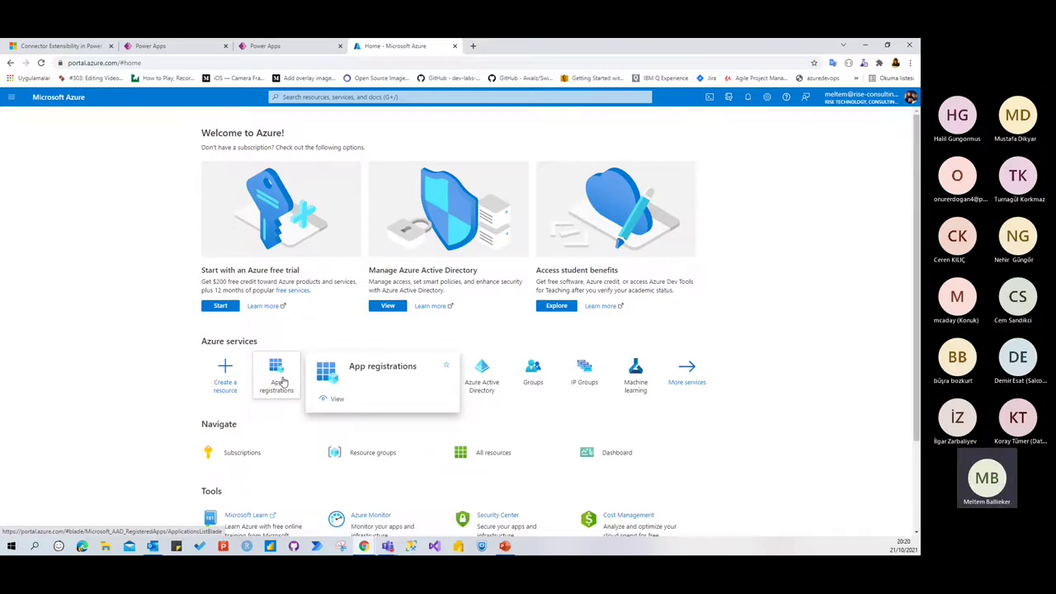
{"action": "left_click", "coordinate": [282, 381]}
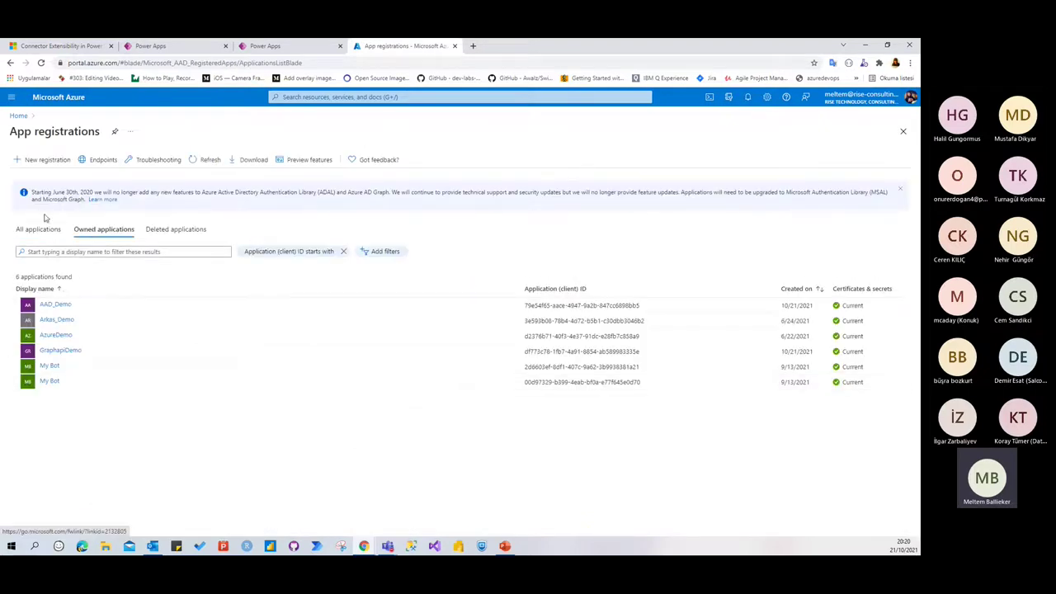
{"action": "left_click", "coordinate": [43, 159]}
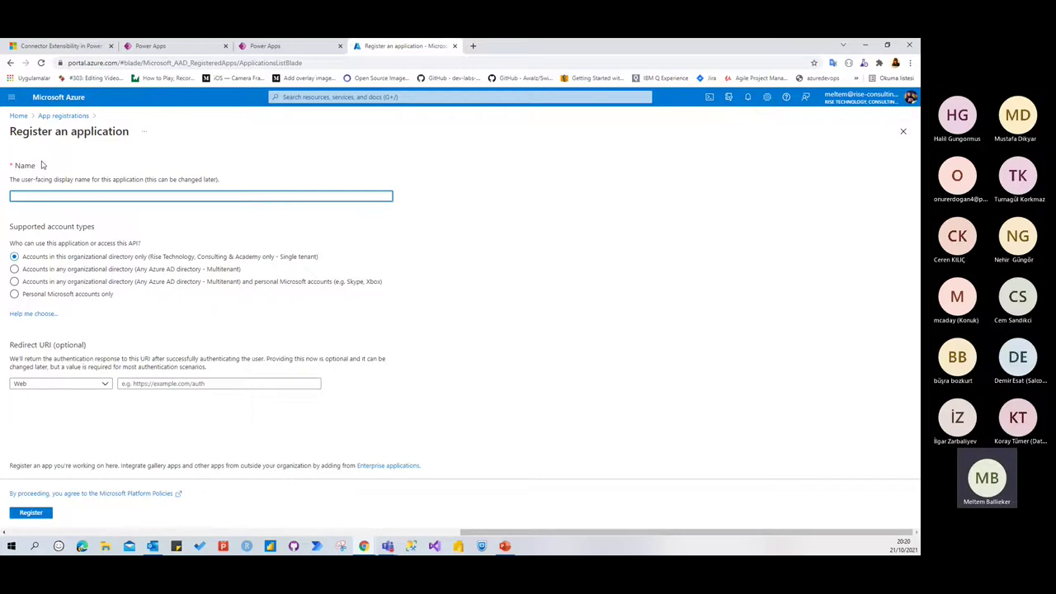
{"action": "type", "text": "PUGTurkey"}
{"action": "left_click", "coordinate": [14, 282]}
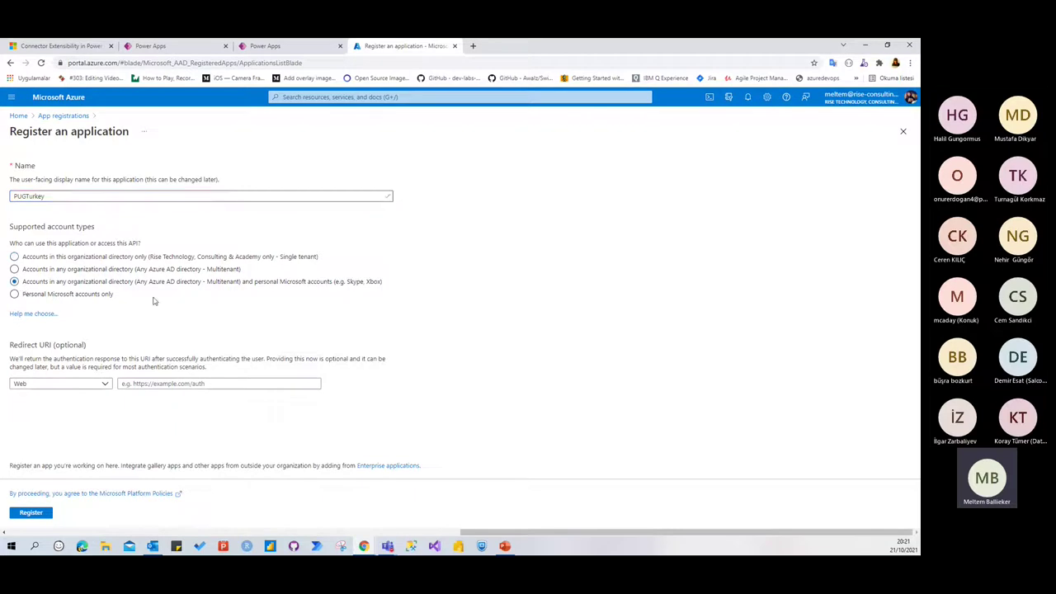
{"action": "left_click", "coordinate": [131, 272]}
{"action": "left_click", "coordinate": [83, 295]}
{"action": "left_click", "coordinate": [223, 281]}
{"action": "left_click", "coordinate": [176, 388]}
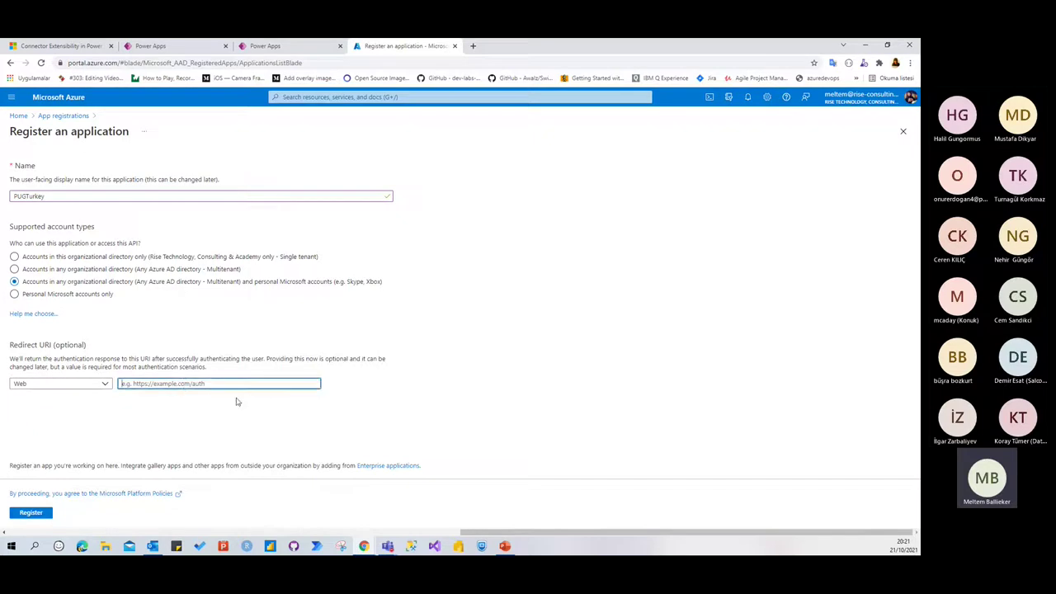
{"action": "type", "text": "ht"}
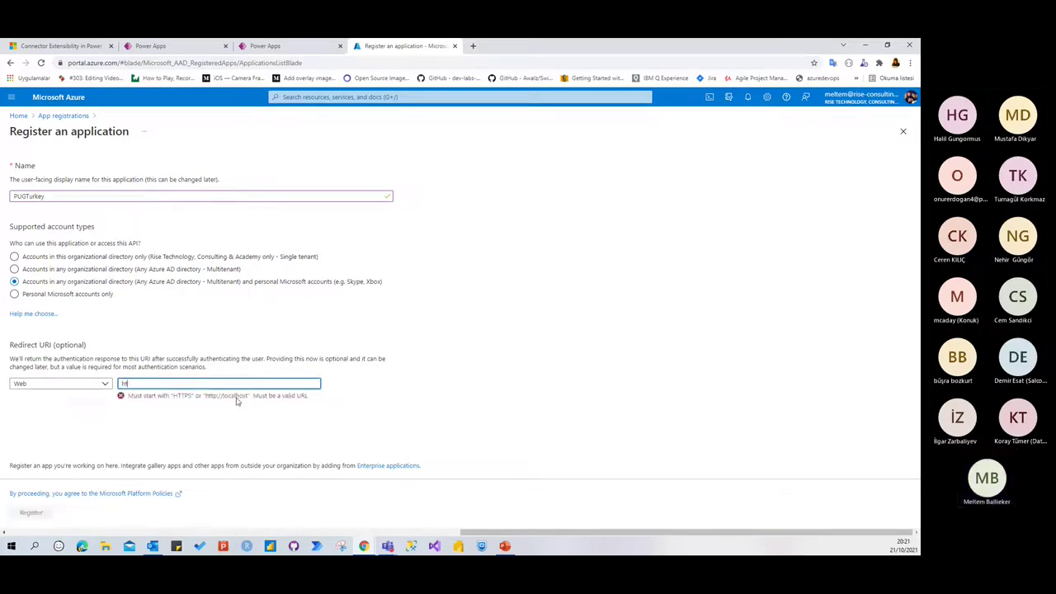
{"action": "type", "text": "tps:/"}
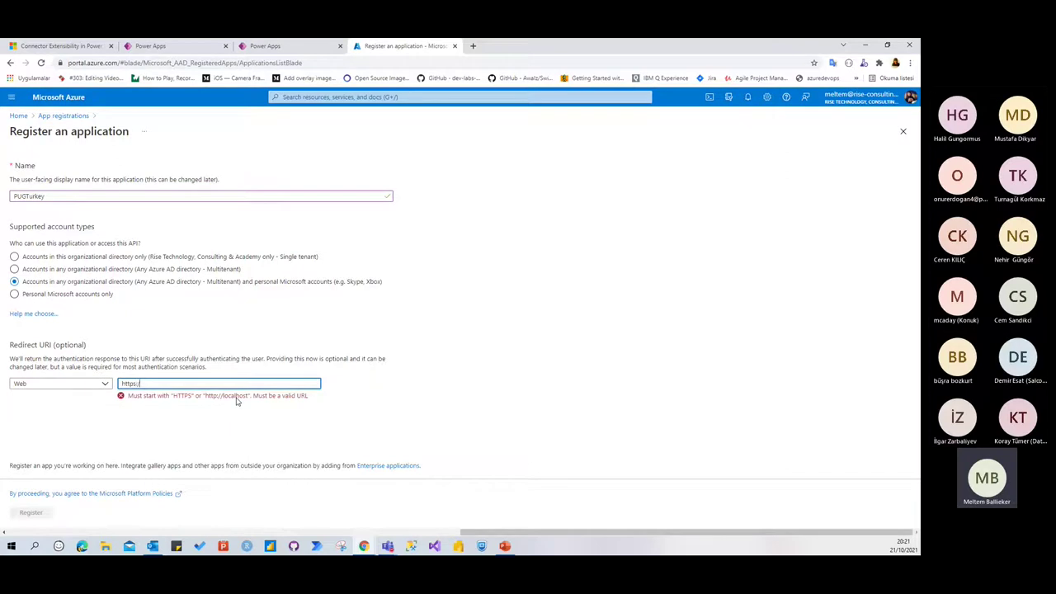
{"action": "type", "text": "/localhost"}
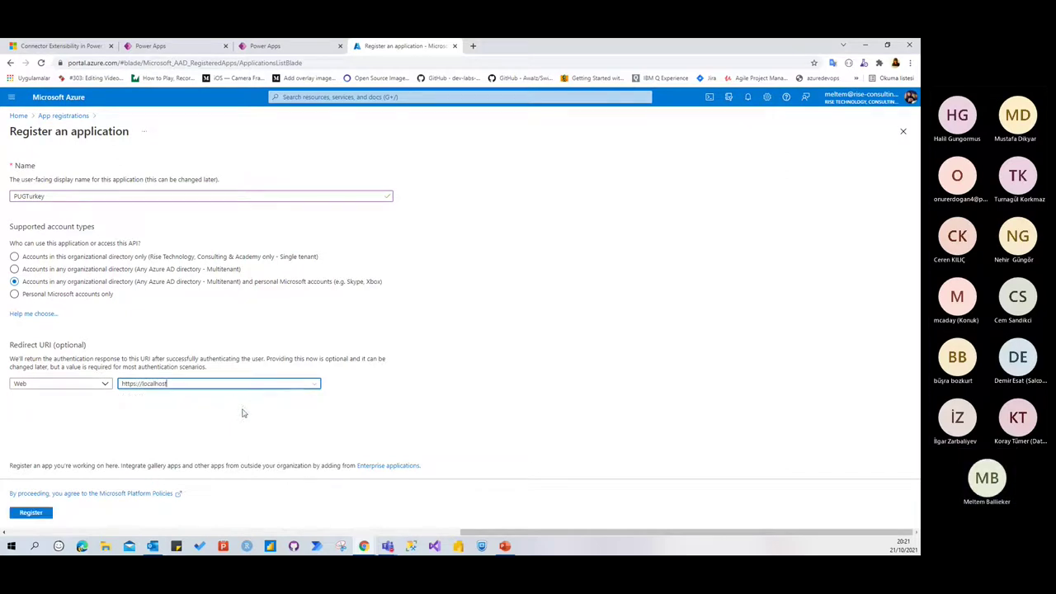
{"action": "left_click", "coordinate": [32, 512]}
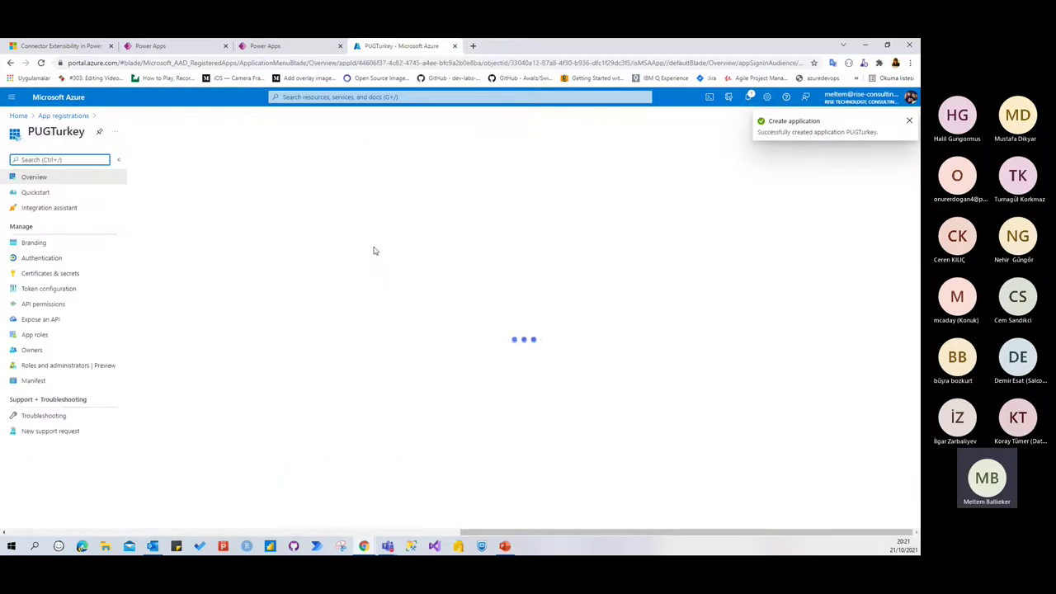
Save the PUGTurkey Application (client) ID in Notepad labelled 'app id', then minimize Notepad
{"action": "left_click", "coordinate": [345, 214]}
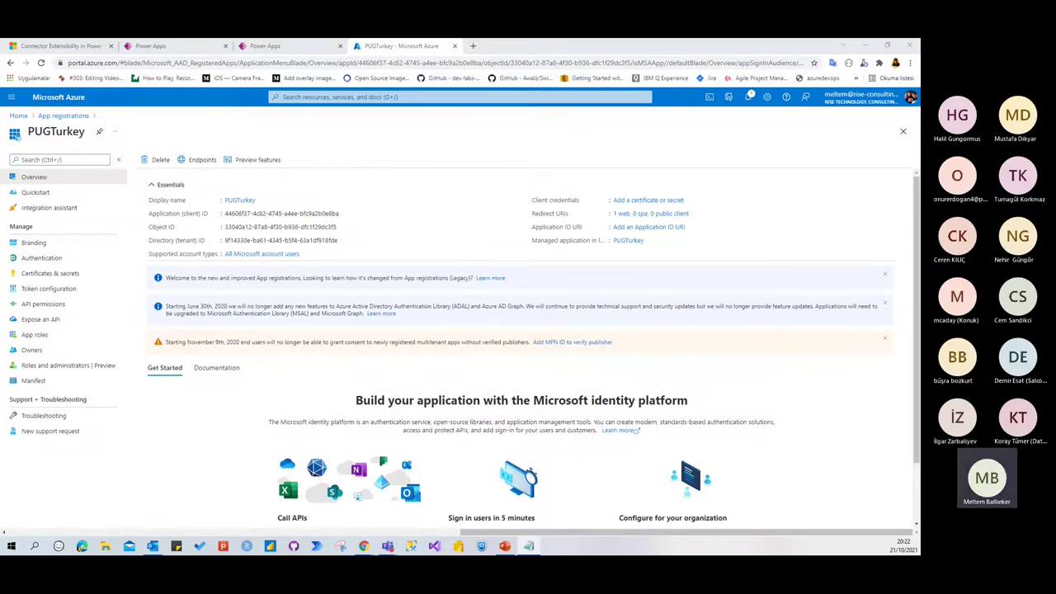
{"action": "left_click_drag", "start_coordinate": [0, 123], "coordinate": [599, 188]}
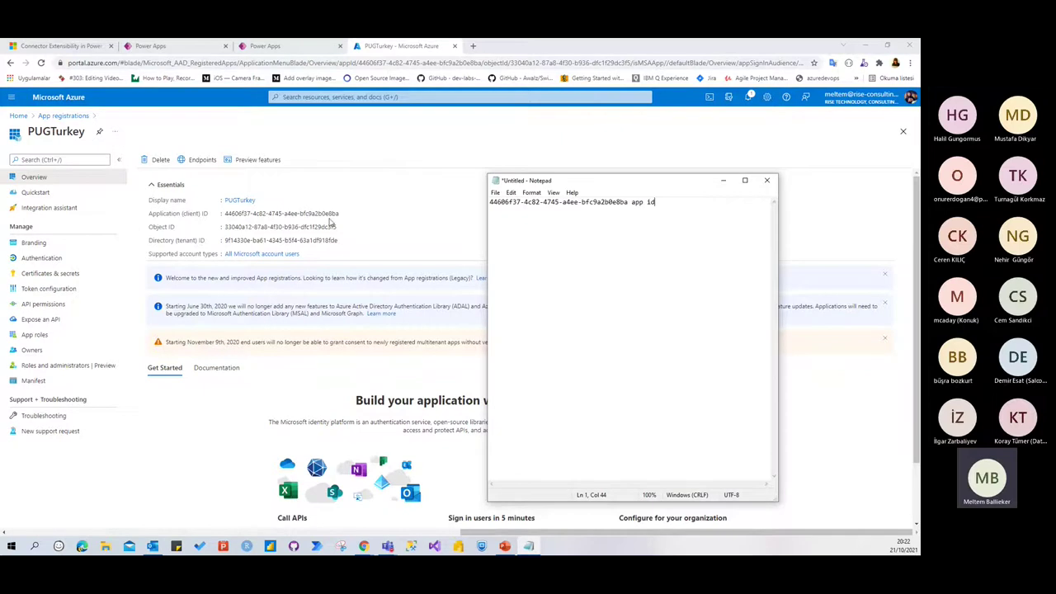
{"action": "left_click_drag", "start_coordinate": [673, 185], "coordinate": [541, 216]}
{"action": "left_click", "coordinate": [592, 212]}
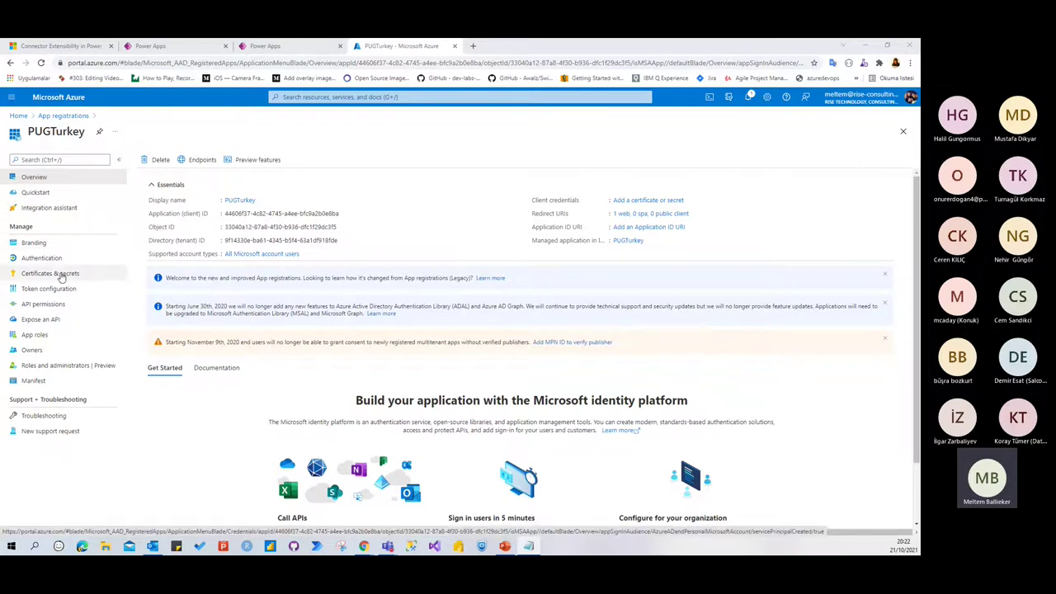
Add a PUGTurkey client secret described PUGclient that expires after 3 months
{"action": "left_click", "coordinate": [61, 278]}
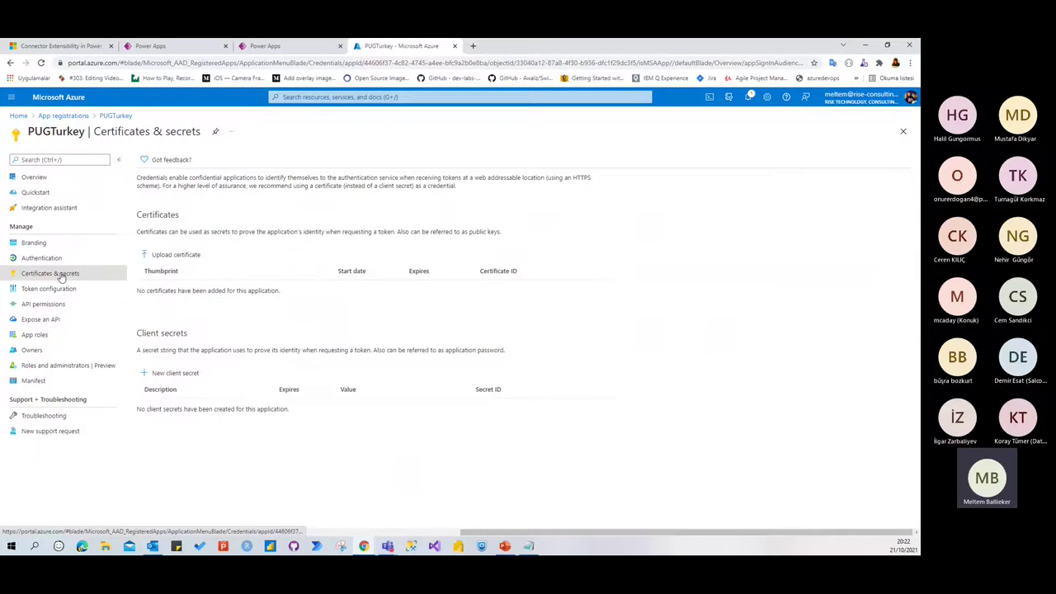
{"action": "left_click", "coordinate": [182, 378]}
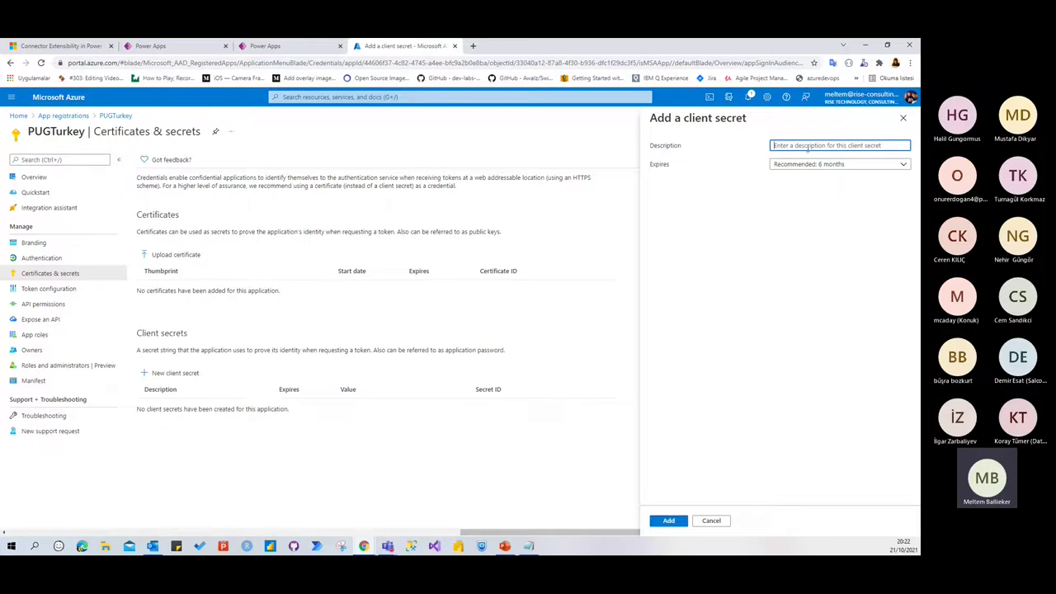
{"action": "type", "text": "PUGclient"}
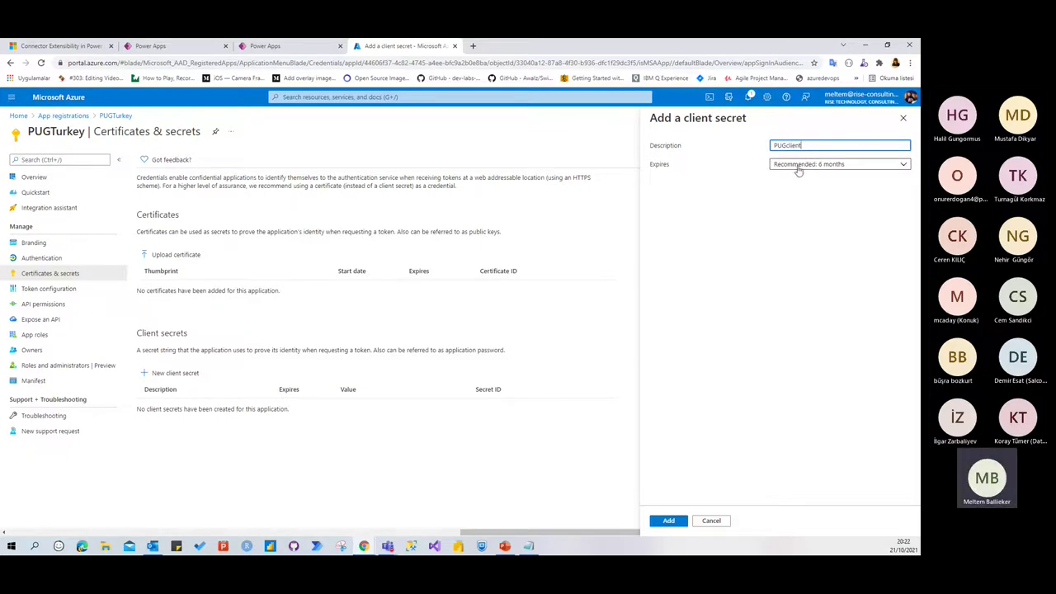
{"action": "left_click", "coordinate": [798, 170]}
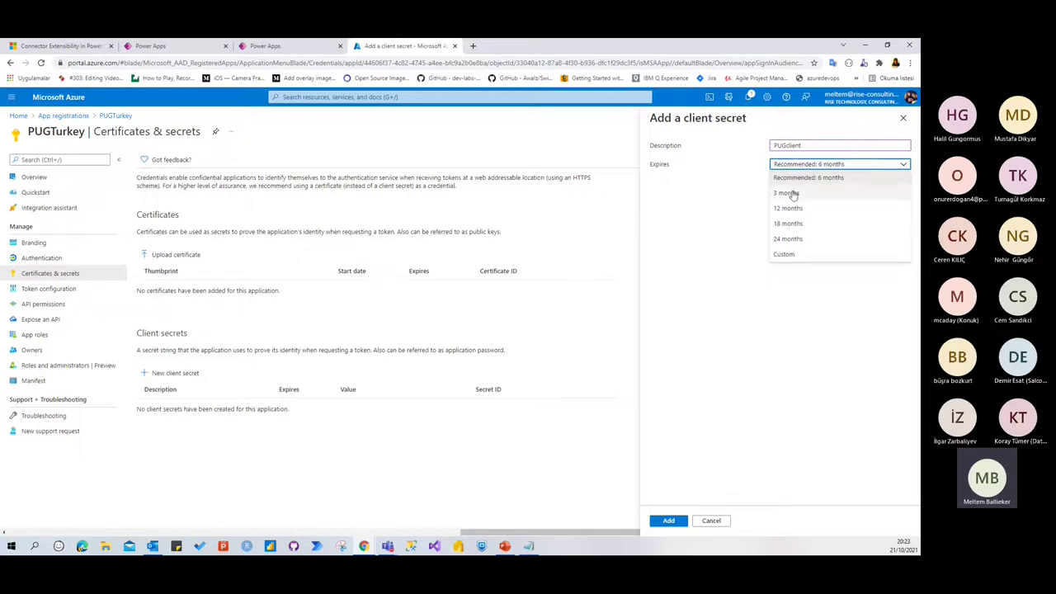
{"action": "left_click", "coordinate": [788, 193]}
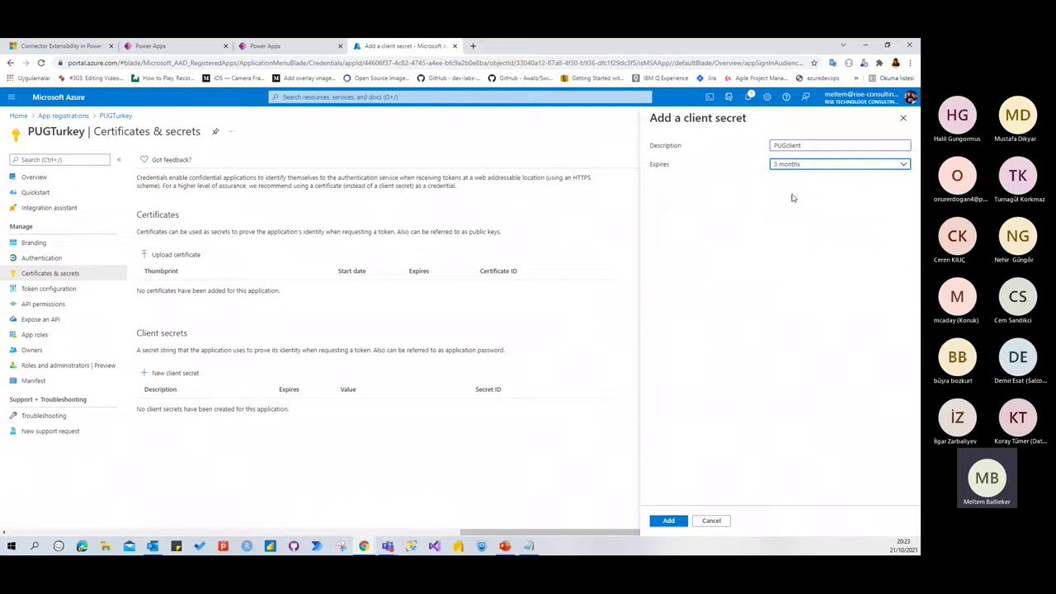
{"action": "left_click", "coordinate": [809, 168]}
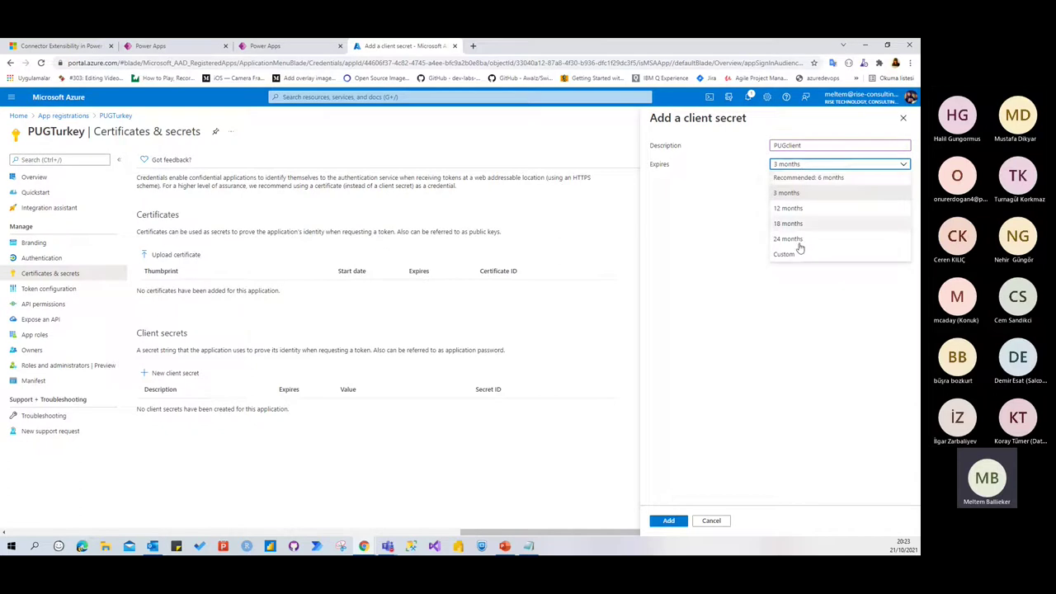
{"action": "left_click", "coordinate": [670, 520]}
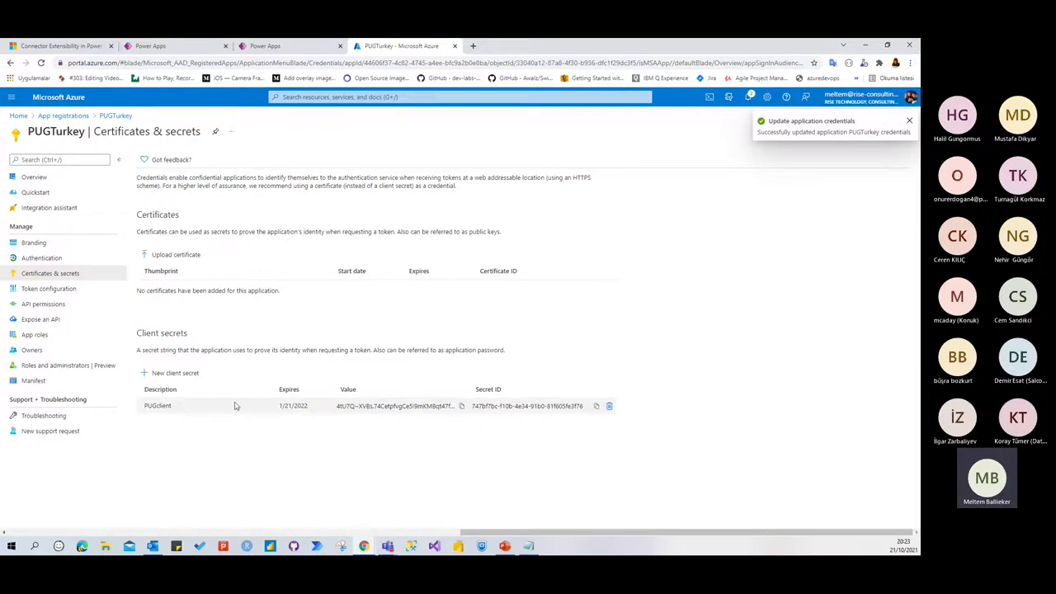
Copy the new secret's value into Notepad, labelled 'client value'
{"action": "left_click", "coordinate": [460, 408]}
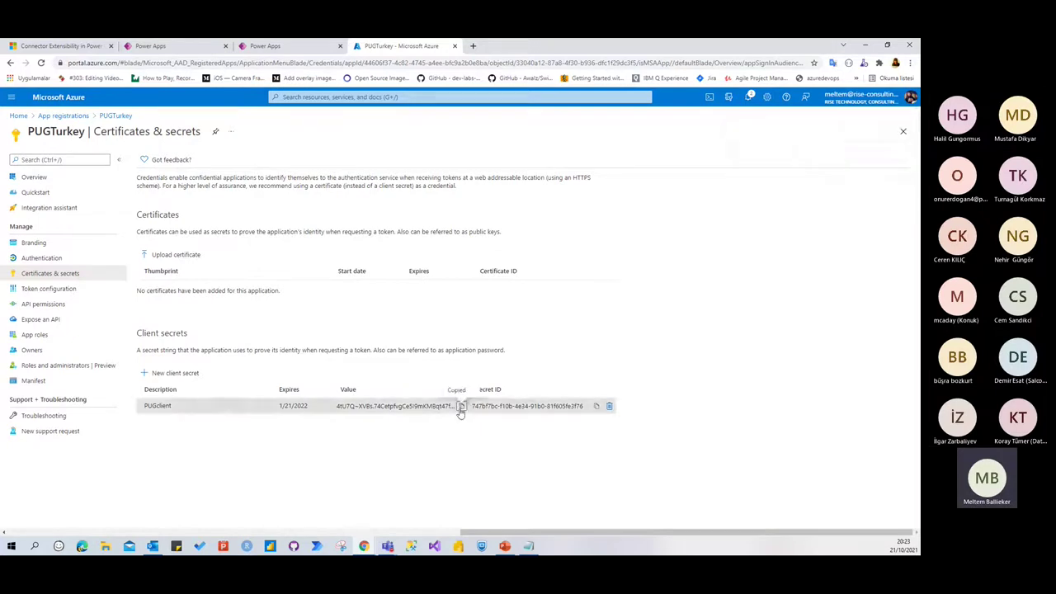
{"action": "key", "text": "alt+Tab"}
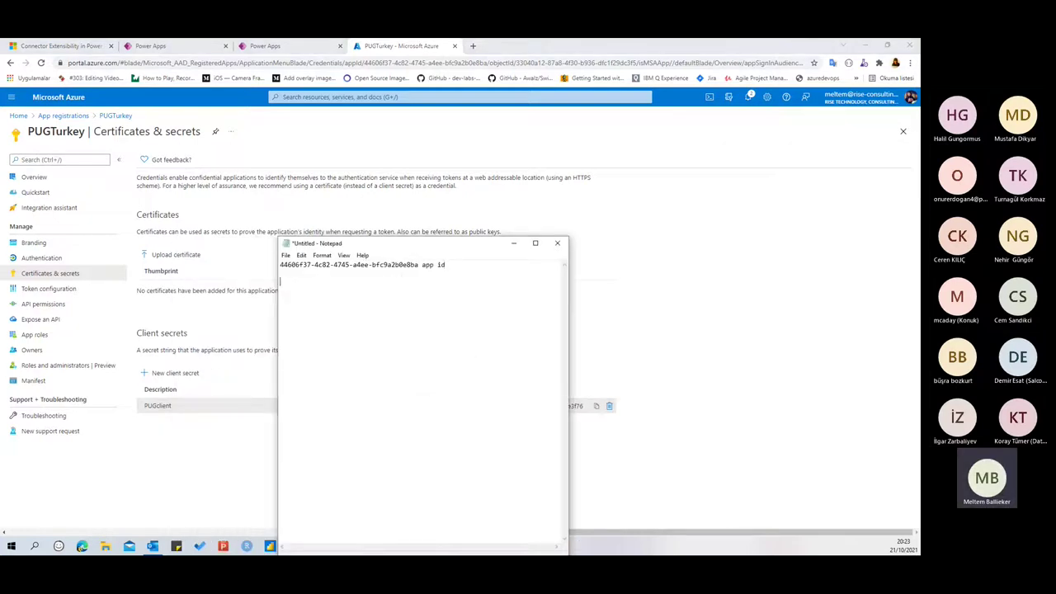
{"action": "key", "text": "ctrl+v"}
{"action": "type", "text": "client value"}
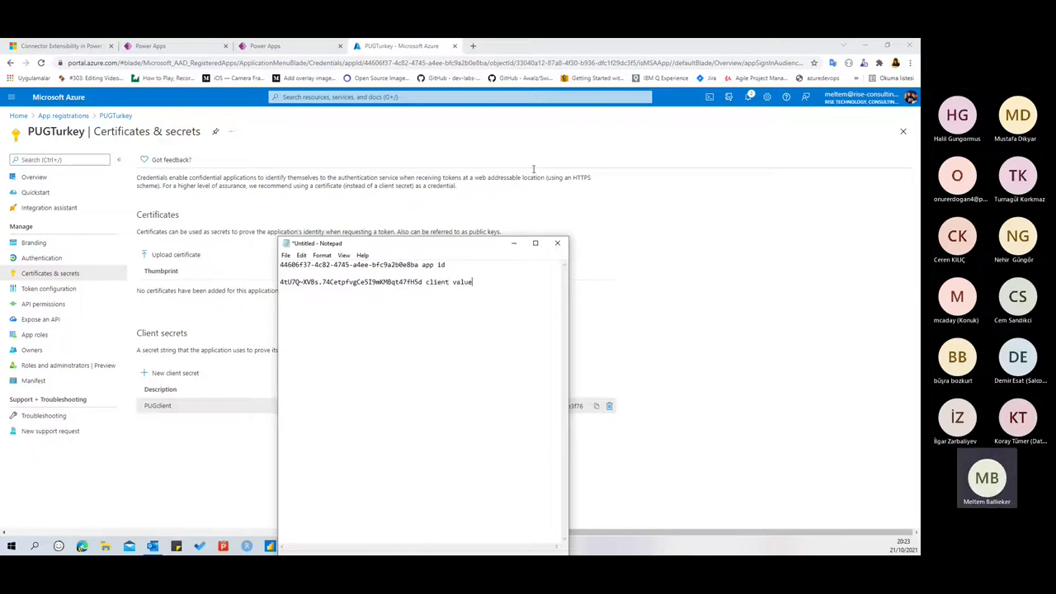
{"action": "key", "text": "alt+Tab"}
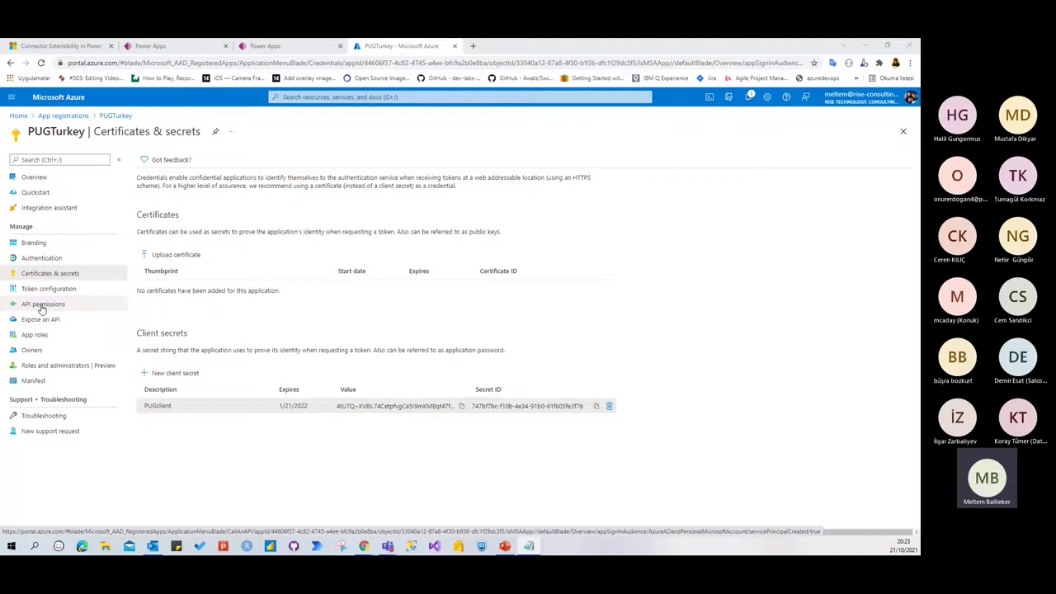
Begin adding a delegated Microsoft Graph API permission to PUGTurkey
{"action": "left_click", "coordinate": [42, 305]}
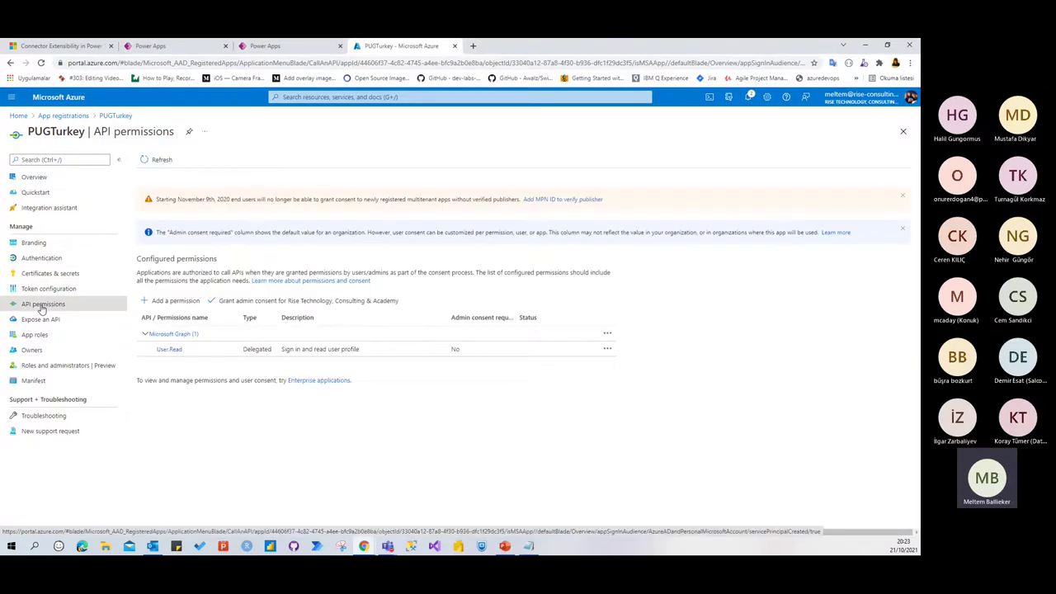
{"action": "left_click", "coordinate": [169, 302]}
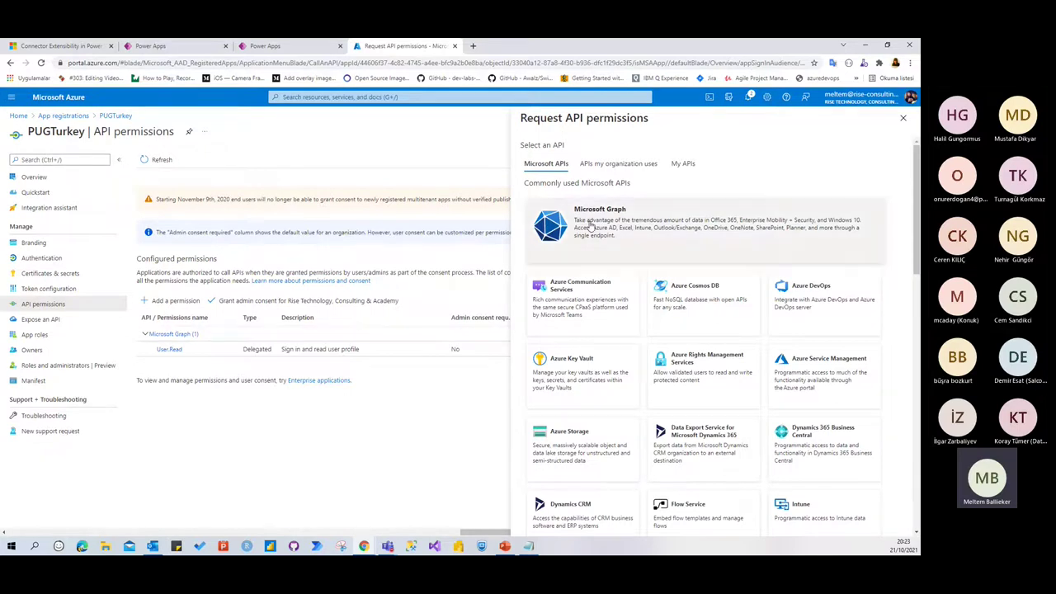
{"action": "left_click", "coordinate": [590, 230]}
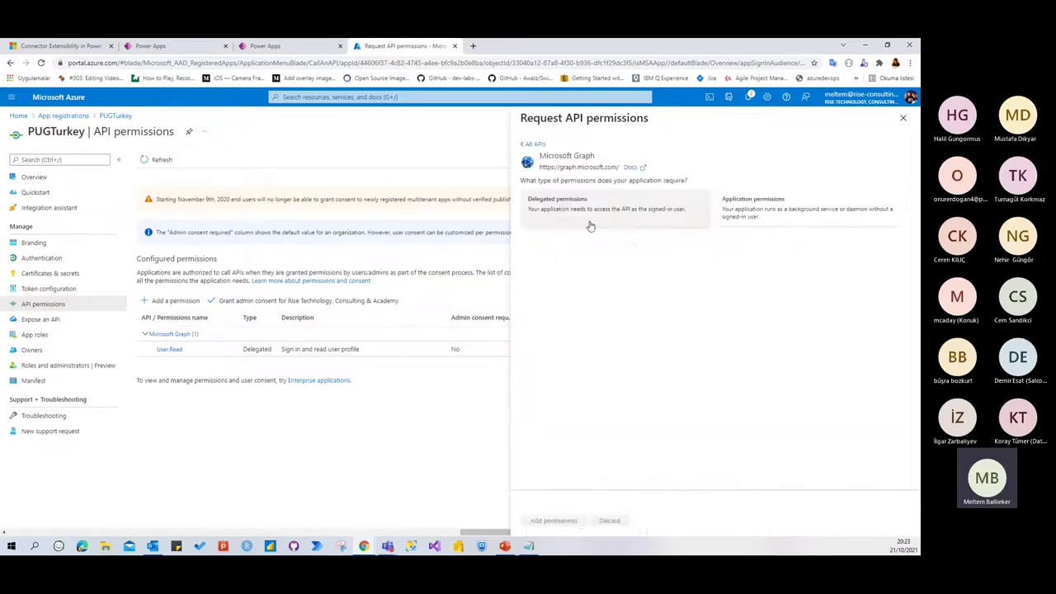
{"action": "left_click", "coordinate": [558, 213]}
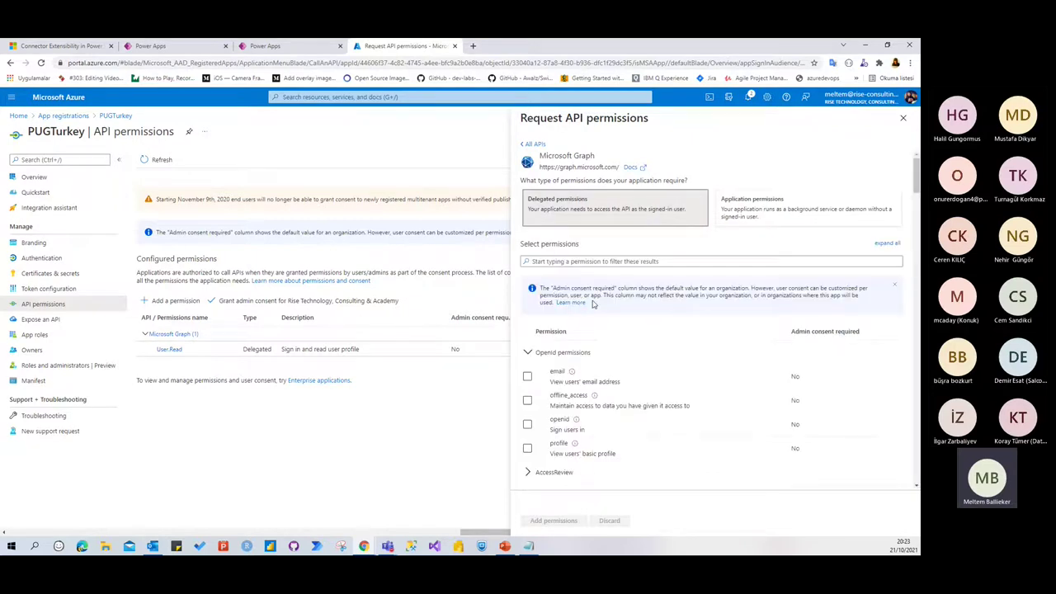
{"action": "scroll", "coordinate": [672, 327], "scroll_direction": "down", "scroll_amount": 1}
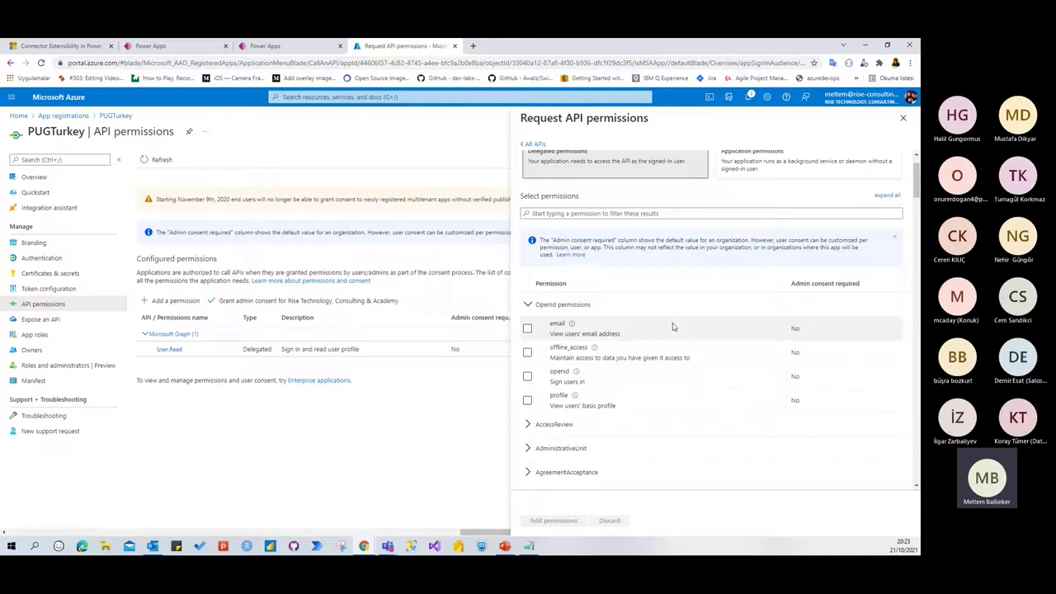
{"action": "left_click", "coordinate": [527, 304]}
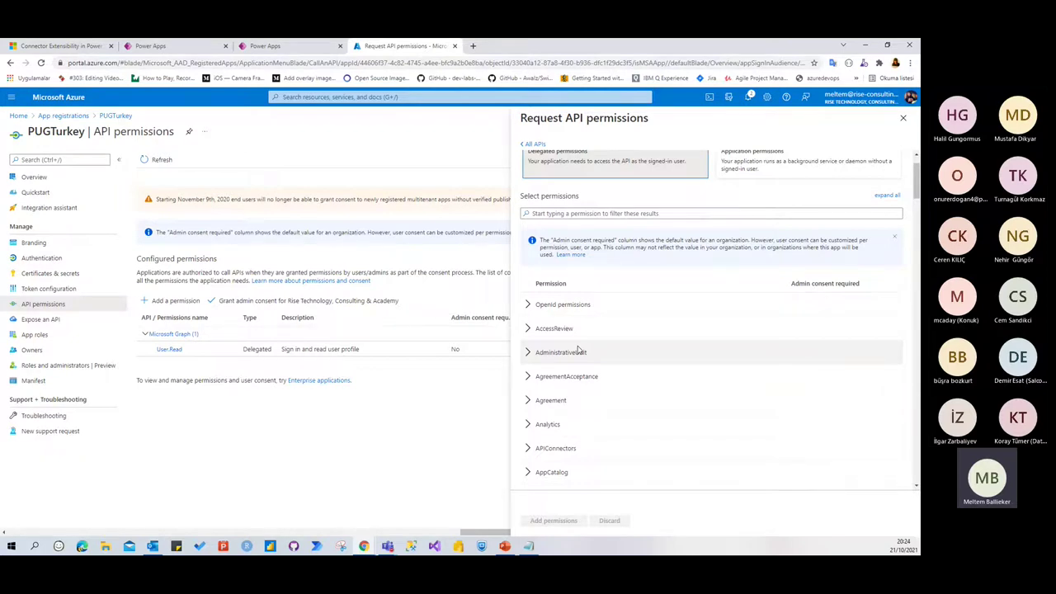
Add the Group.Read.All permission and grant admin consent for the organisation
{"action": "scroll", "coordinate": [660, 313], "scroll_direction": "down", "scroll_amount": 2}
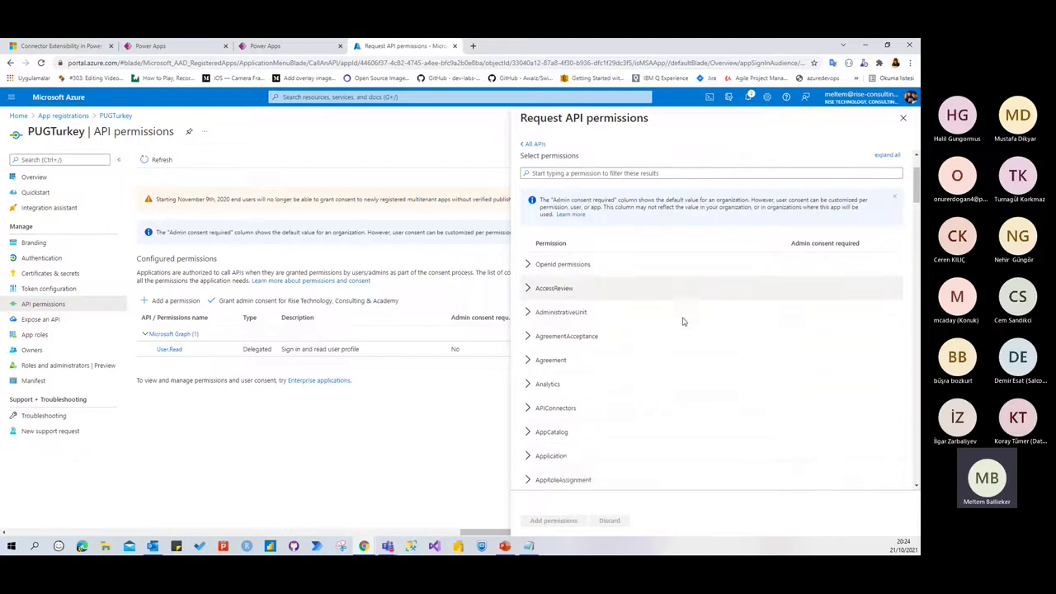
{"action": "scroll", "coordinate": [648, 307], "scroll_direction": "down", "scroll_amount": 3}
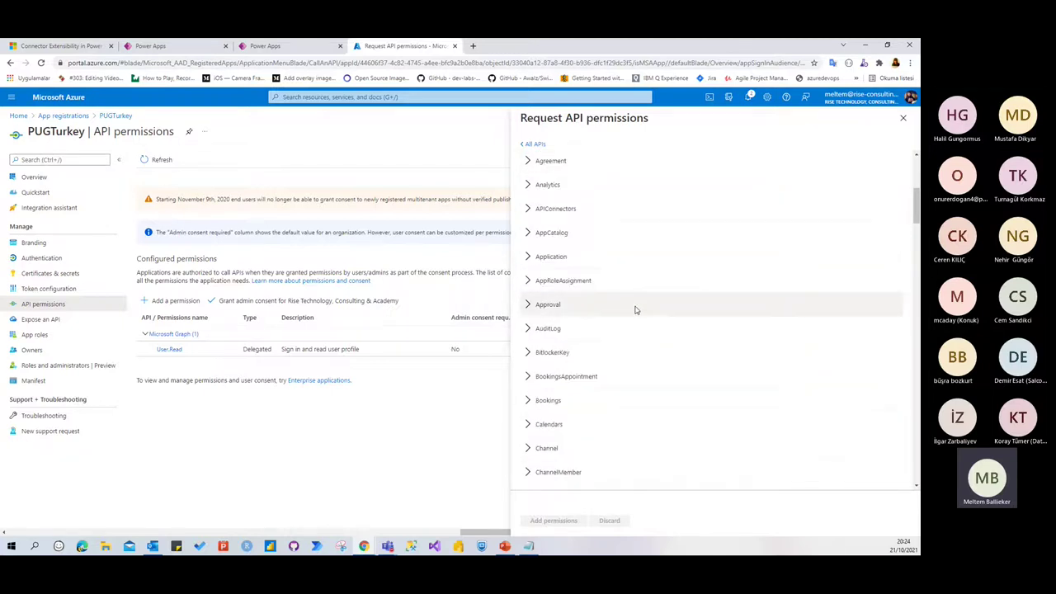
{"action": "scroll", "coordinate": [631, 310], "scroll_direction": "down", "scroll_amount": 5}
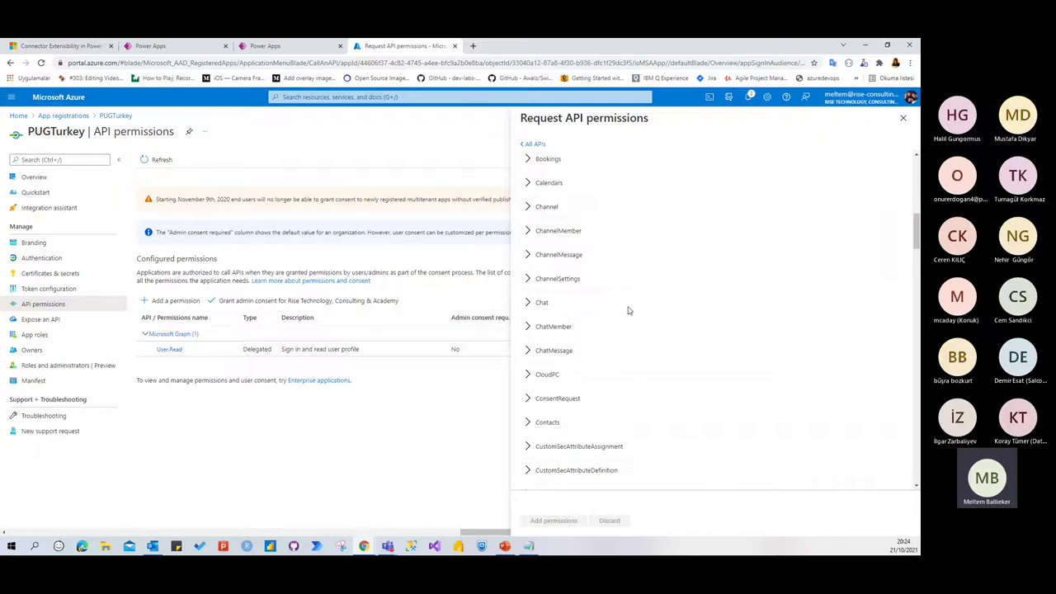
{"action": "scroll", "coordinate": [628, 310], "scroll_direction": "down", "scroll_amount": 1}
{"action": "scroll", "coordinate": [628, 310], "scroll_direction": "down", "scroll_amount": 8}
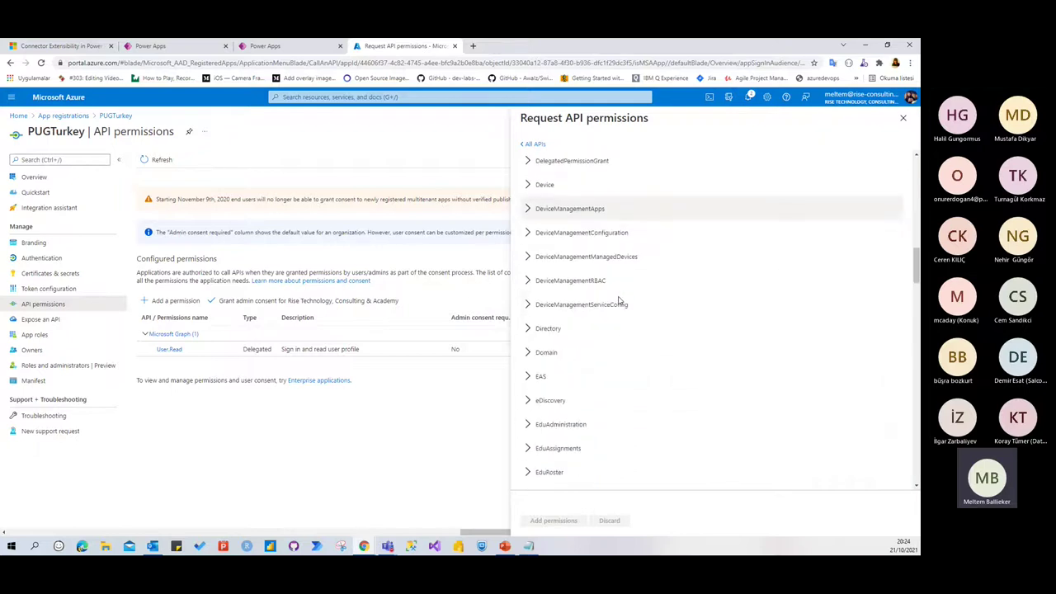
{"action": "scroll", "coordinate": [619, 300], "scroll_direction": "down", "scroll_amount": 5}
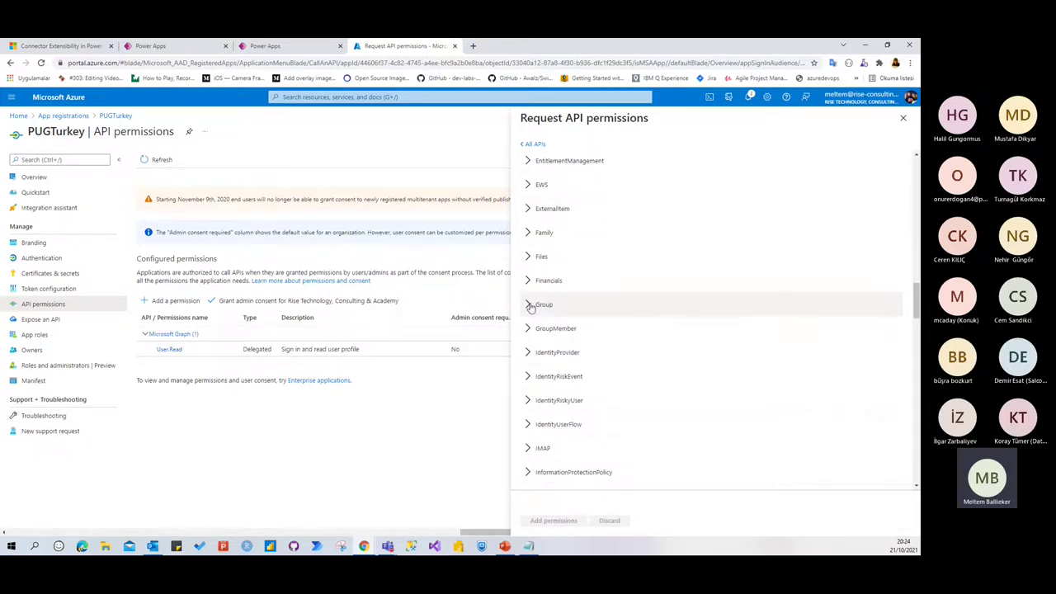
{"action": "left_click", "coordinate": [529, 305]}
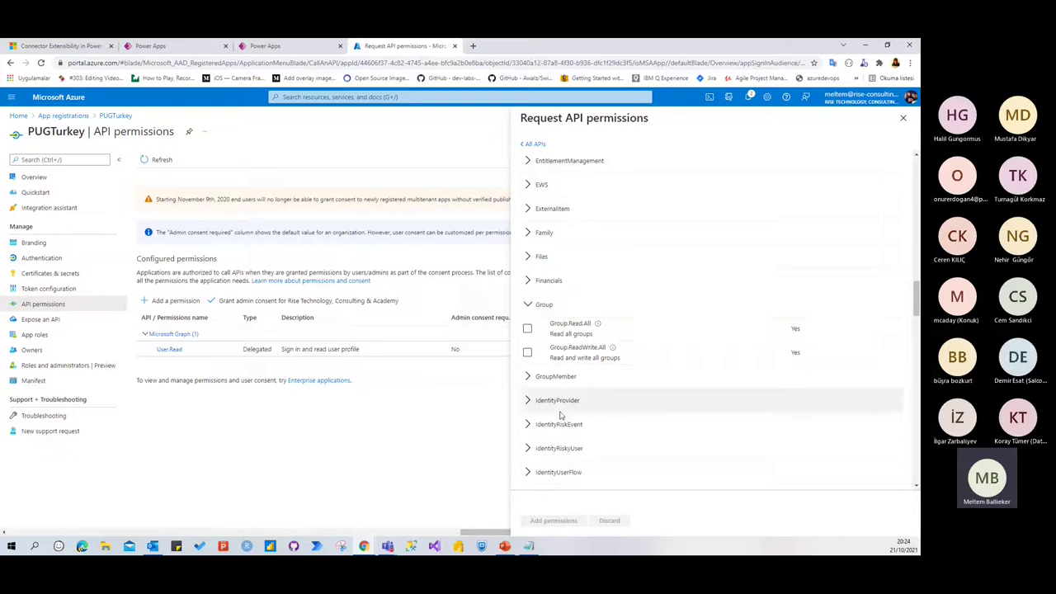
{"action": "left_click", "coordinate": [528, 329]}
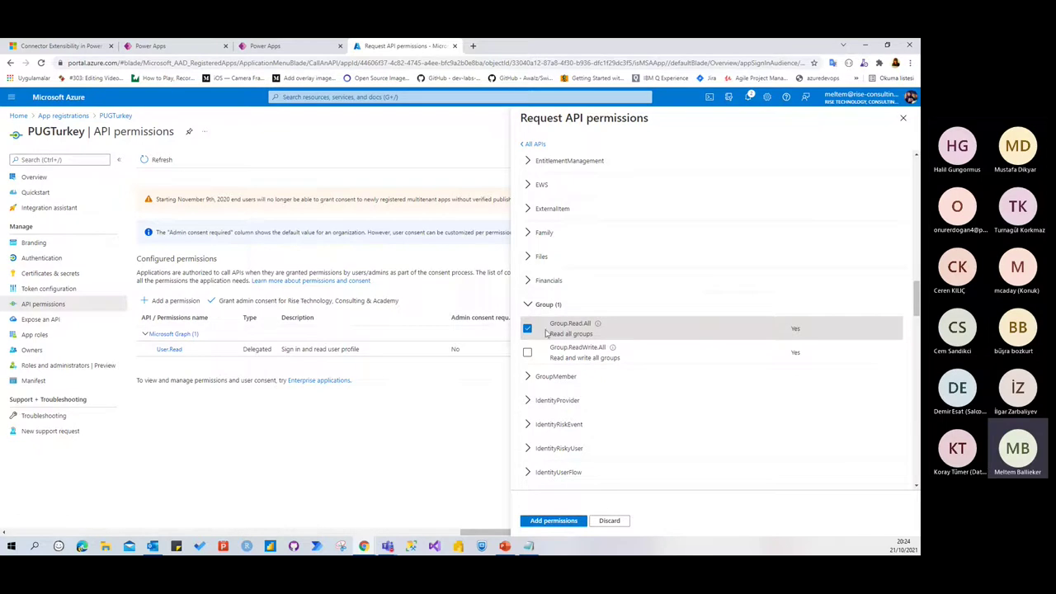
{"action": "left_click", "coordinate": [554, 521]}
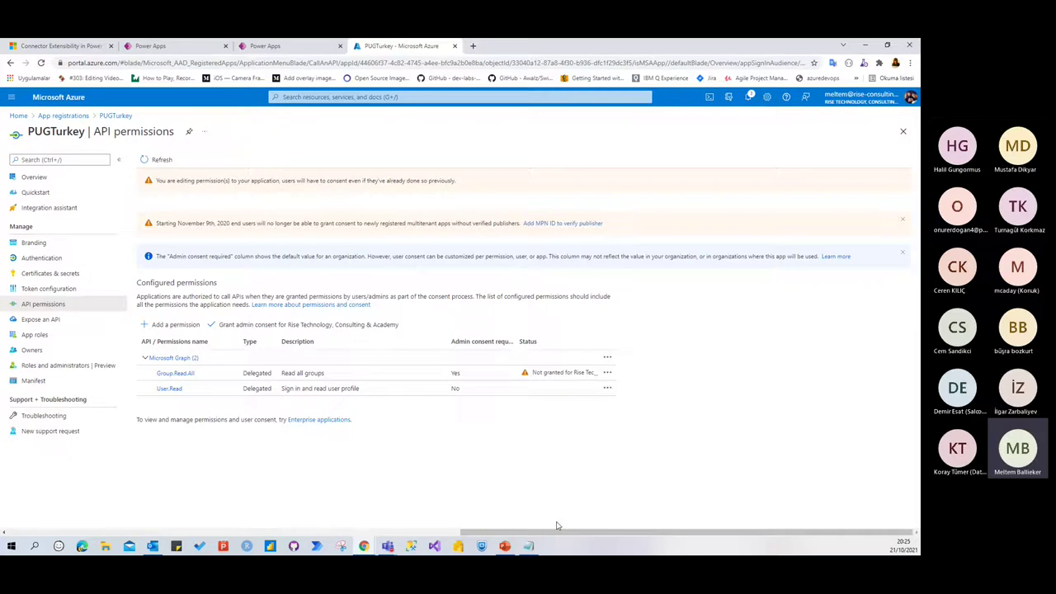
{"action": "left_click", "coordinate": [283, 326]}
{"action": "left_click", "coordinate": [161, 214]}
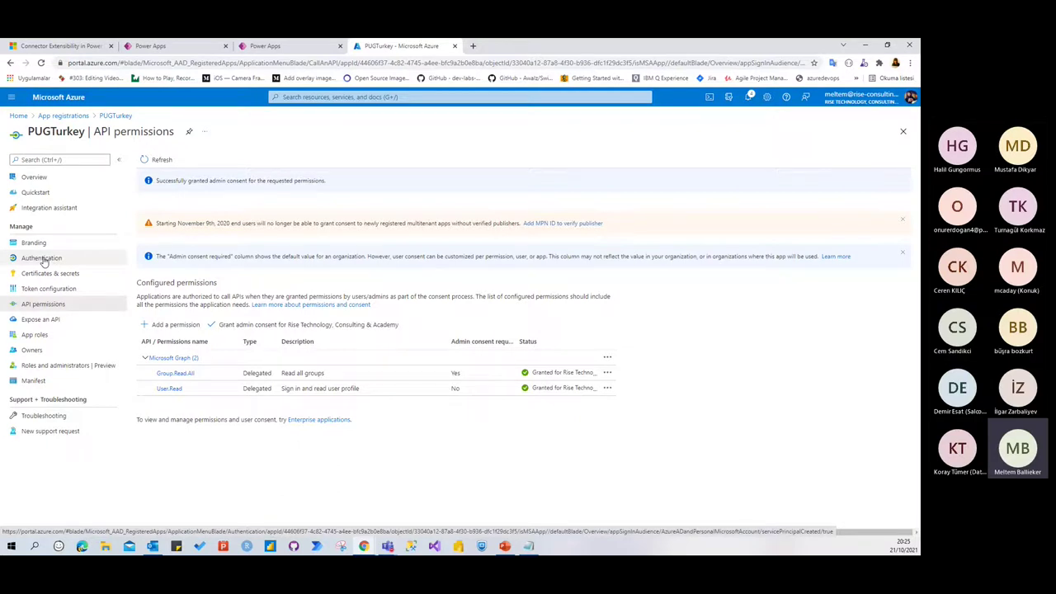
Upload back.jpg as the PUGTurkey connector's icon
{"action": "left_click", "coordinate": [294, 50]}
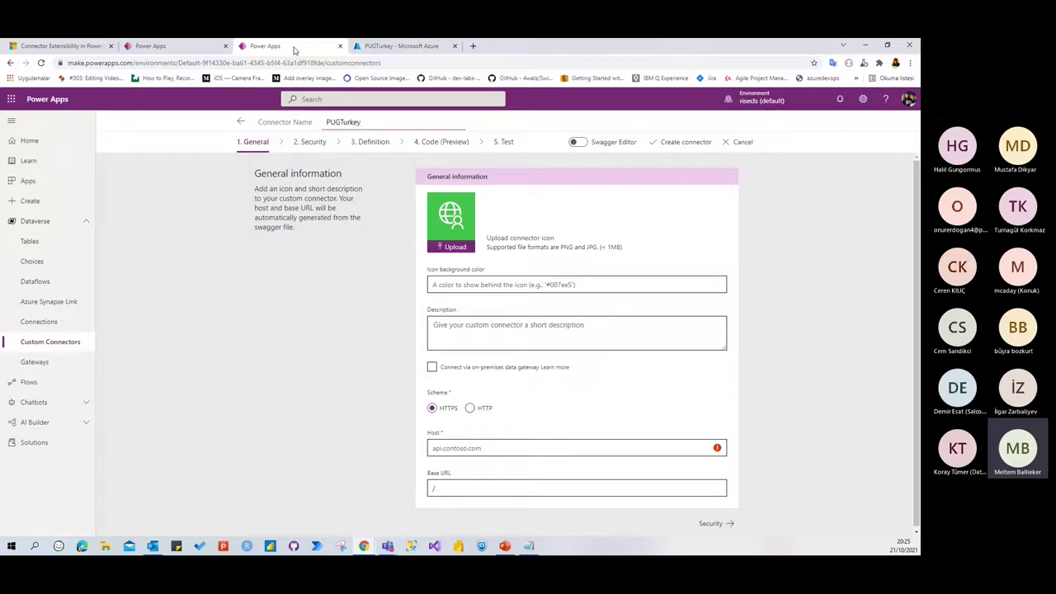
{"action": "scroll", "coordinate": [651, 272], "scroll_direction": "down", "scroll_amount": 1}
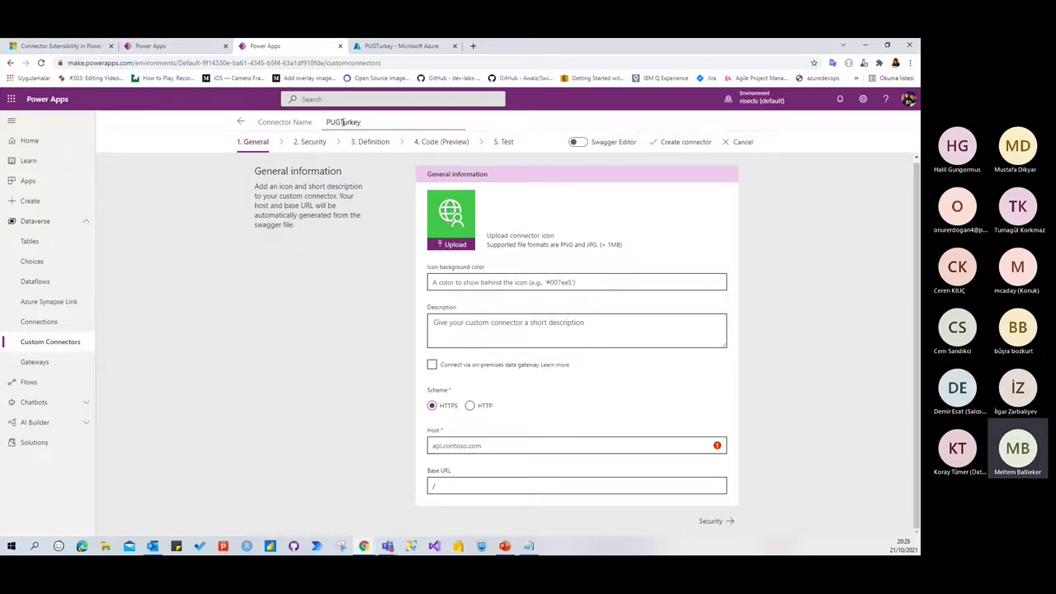
{"action": "left_click", "coordinate": [462, 234]}
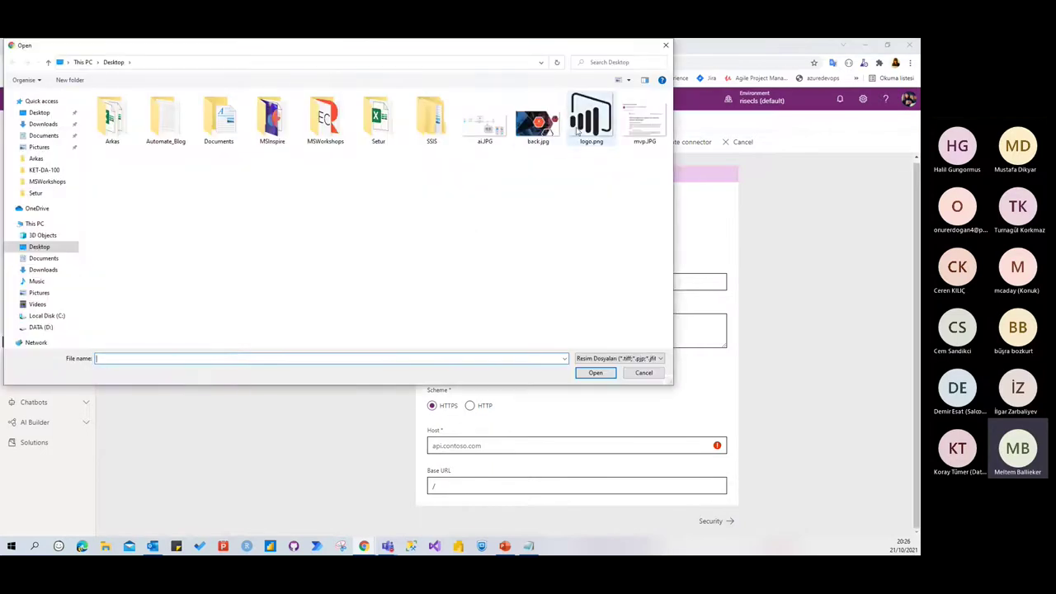
{"action": "double_click", "coordinate": [537, 124]}
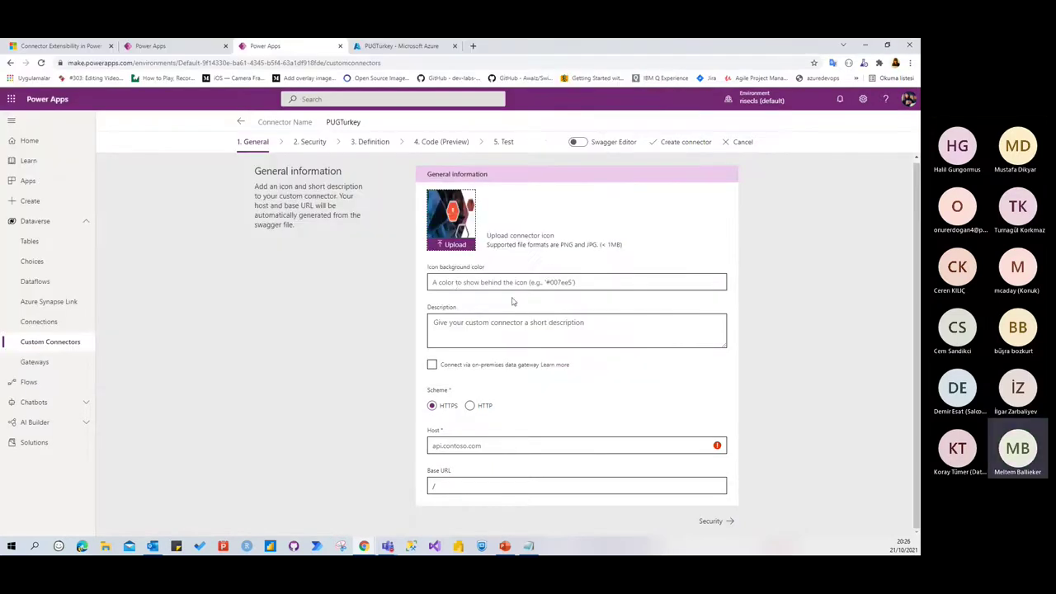
{"action": "left_click", "coordinate": [459, 282]}
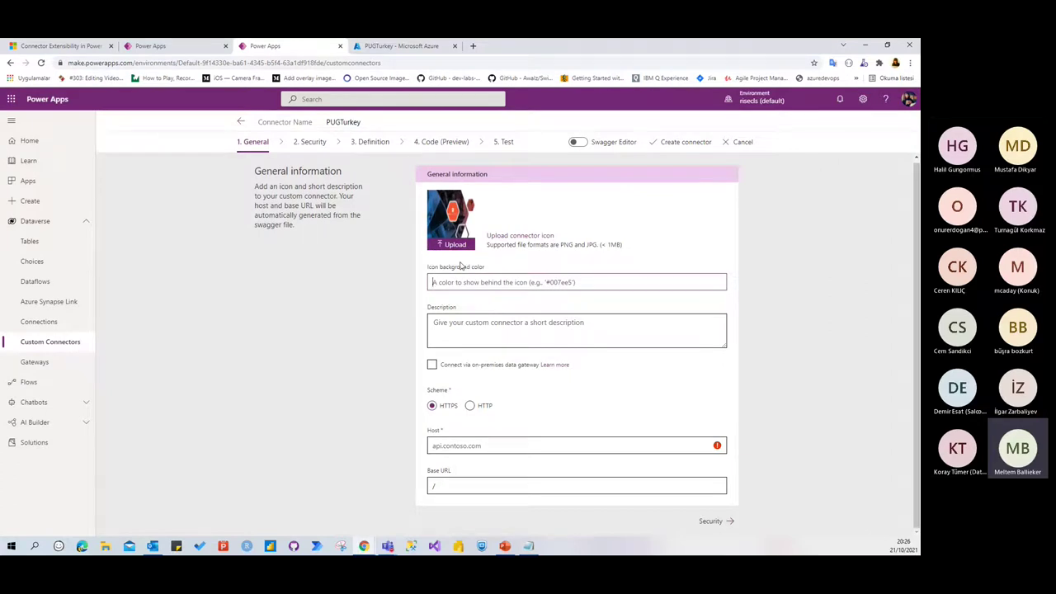
Enter the connector description 'PUG demo connectorüdür.', fixing the typo
{"action": "left_click", "coordinate": [451, 333]}
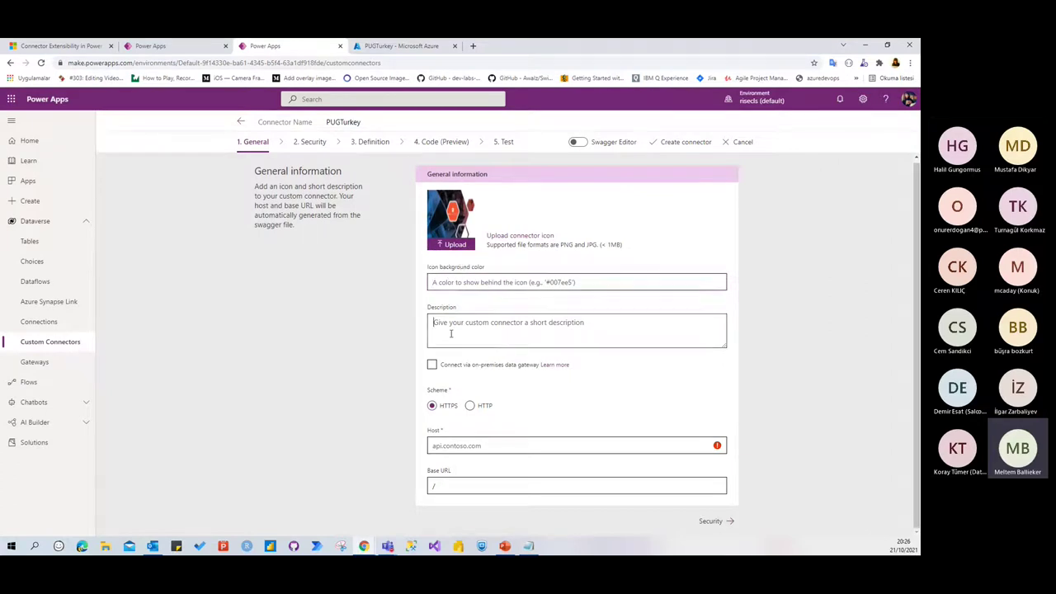
{"action": "type", "text": "PUG demo"}
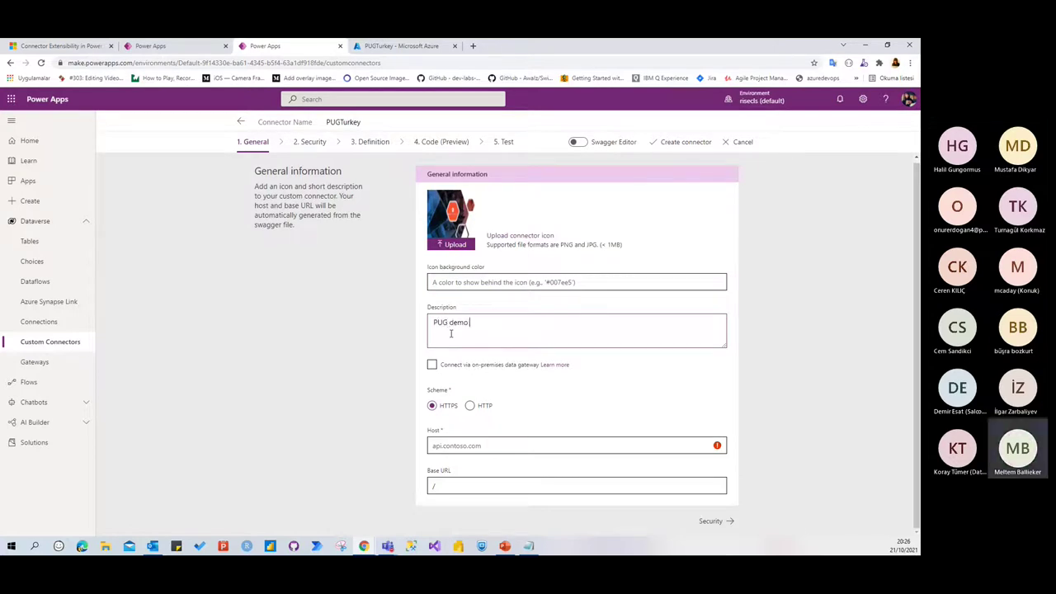
{"action": "type", "text": " connectoru"}
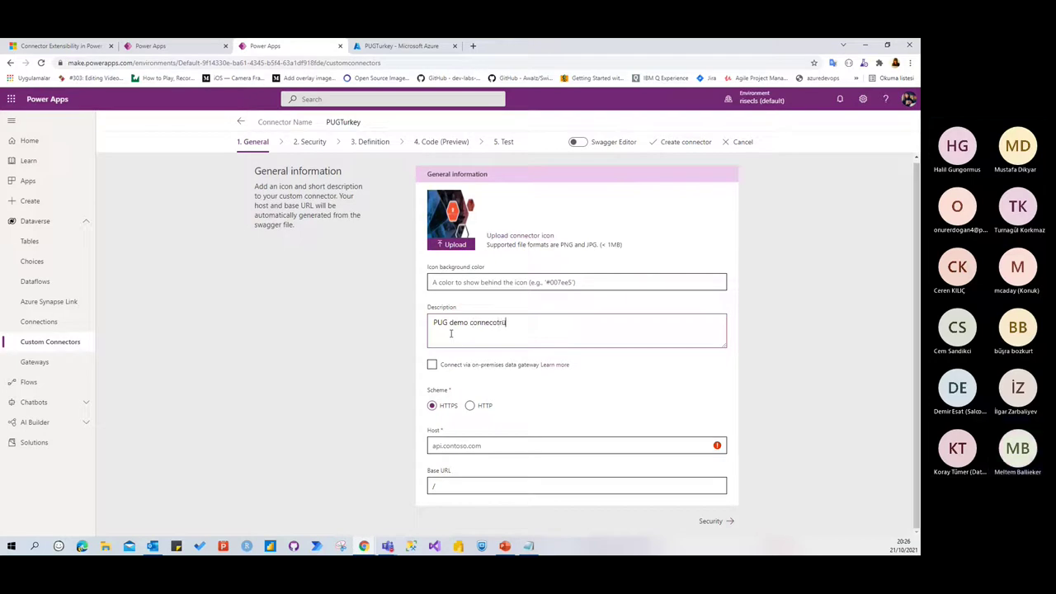
{"action": "type", "text": "dür"}
{"action": "left_click", "coordinate": [500, 323]}
{"action": "key", "text": "BackSpace"}
{"action": "key", "text": "BackSpace"}
{"action": "key", "text": "BackSpace"}
{"action": "type", "text": "tor"}
{"action": "left_click", "coordinate": [454, 444]}
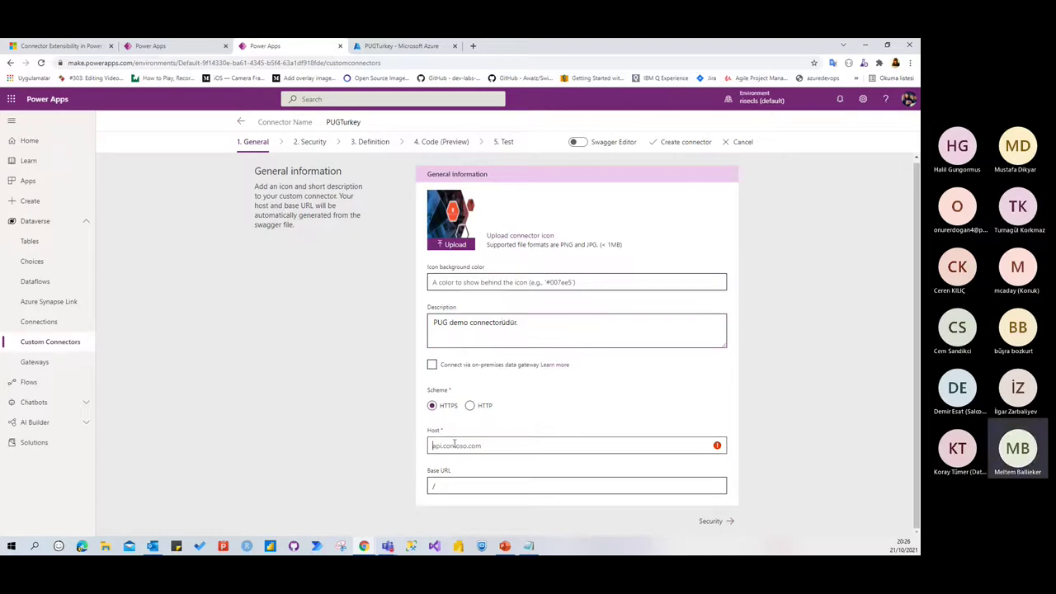
{"action": "left_click", "coordinate": [473, 47]}
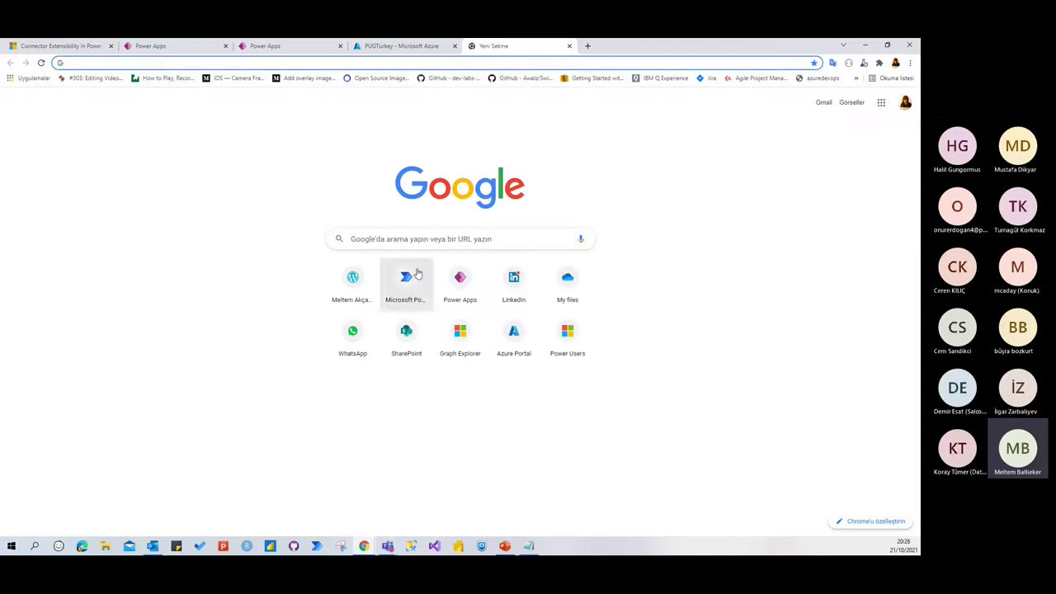
{"action": "left_click", "coordinate": [460, 340]}
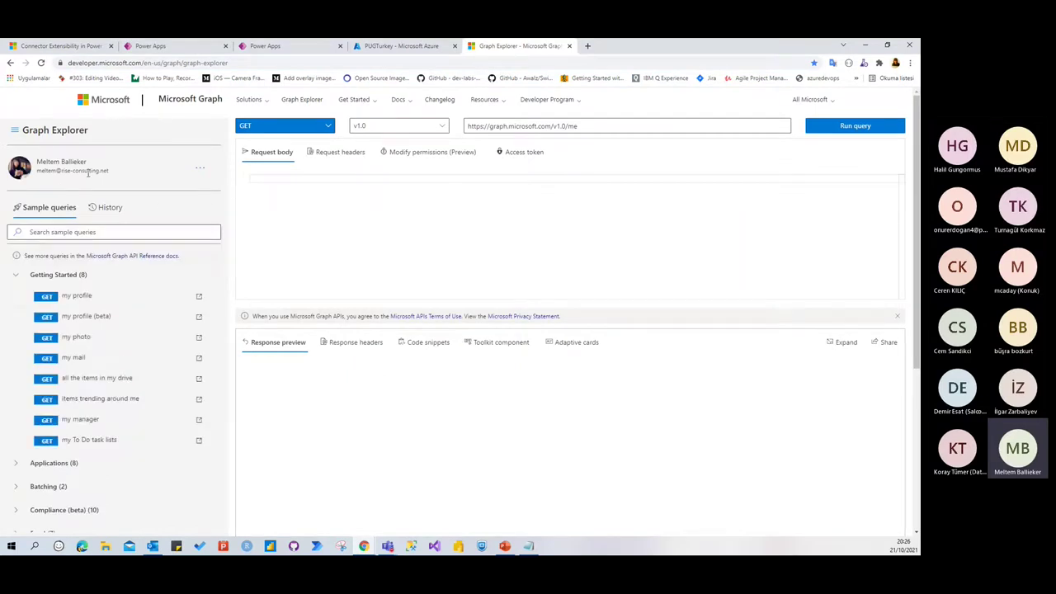
{"action": "left_click", "coordinate": [595, 127]}
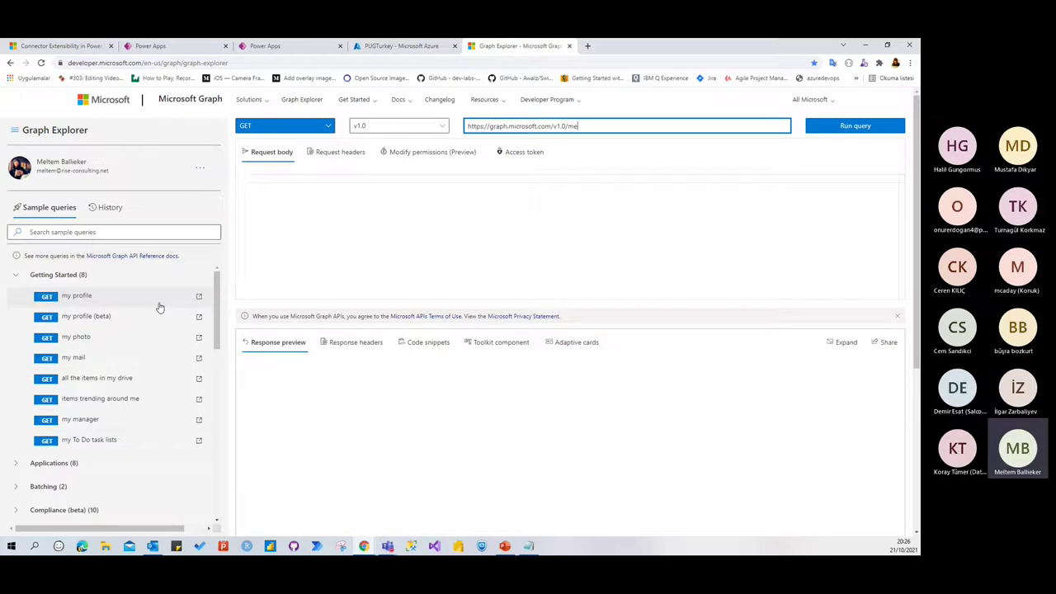
{"action": "key", "text": "BackSpace"}
{"action": "key", "text": "BackSpace"}
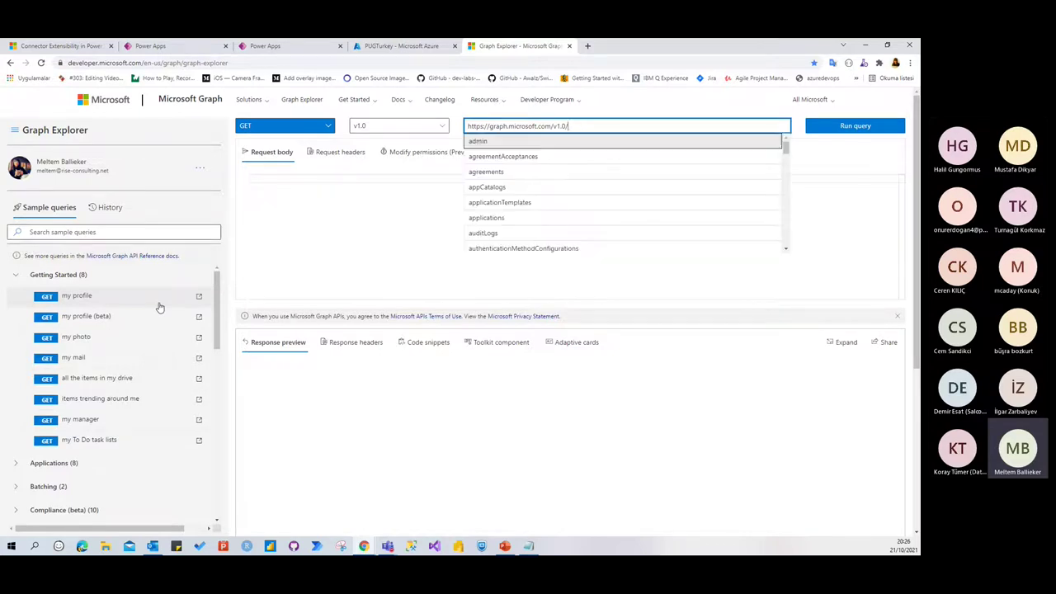
{"action": "type", "text": "group"}
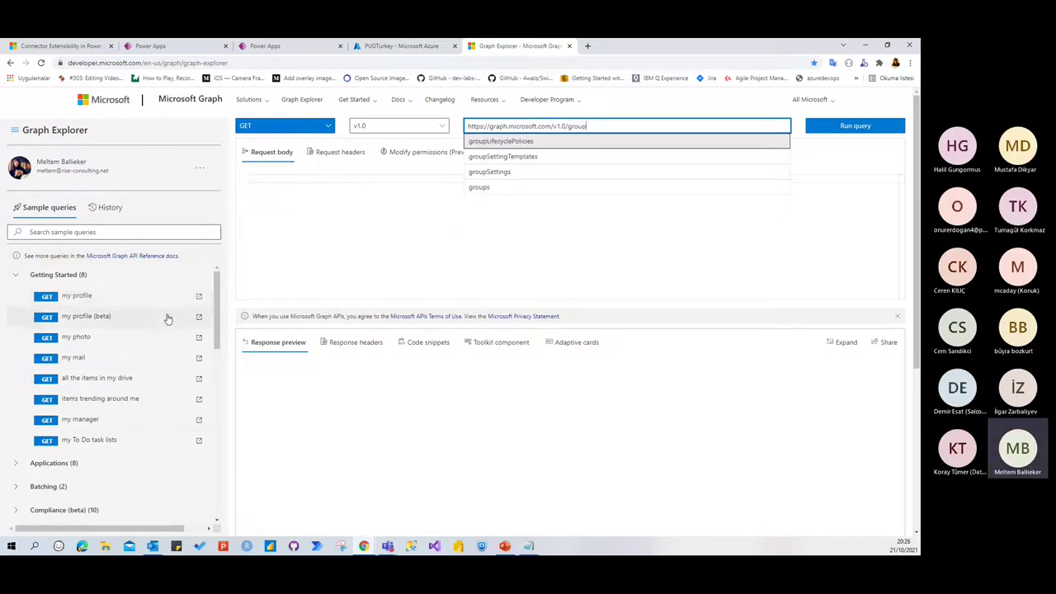
{"action": "left_click", "coordinate": [482, 189]}
{"action": "left_click", "coordinate": [871, 126]}
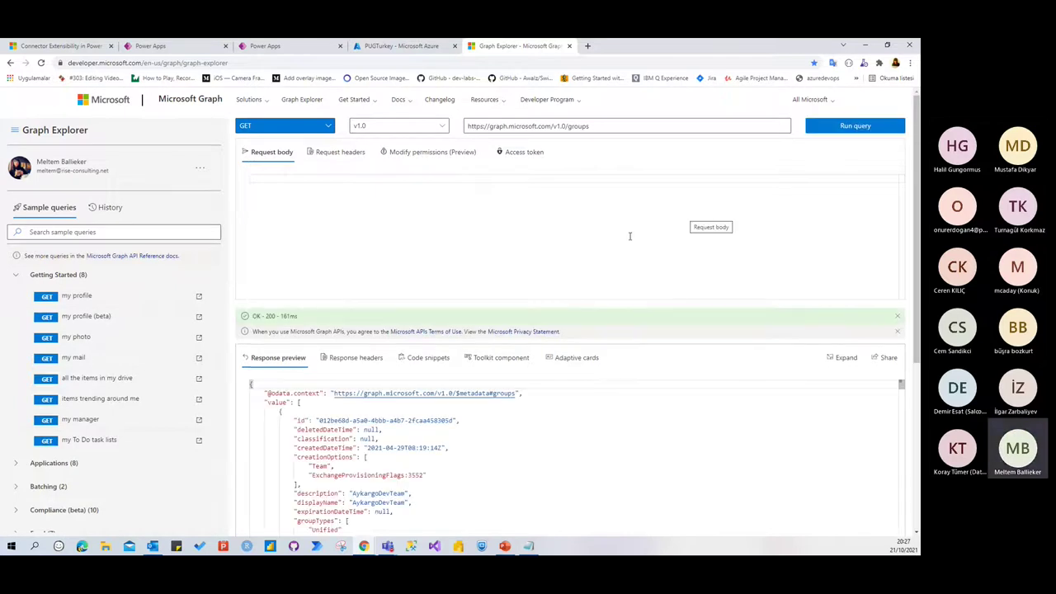
{"action": "left_click", "coordinate": [483, 413]}
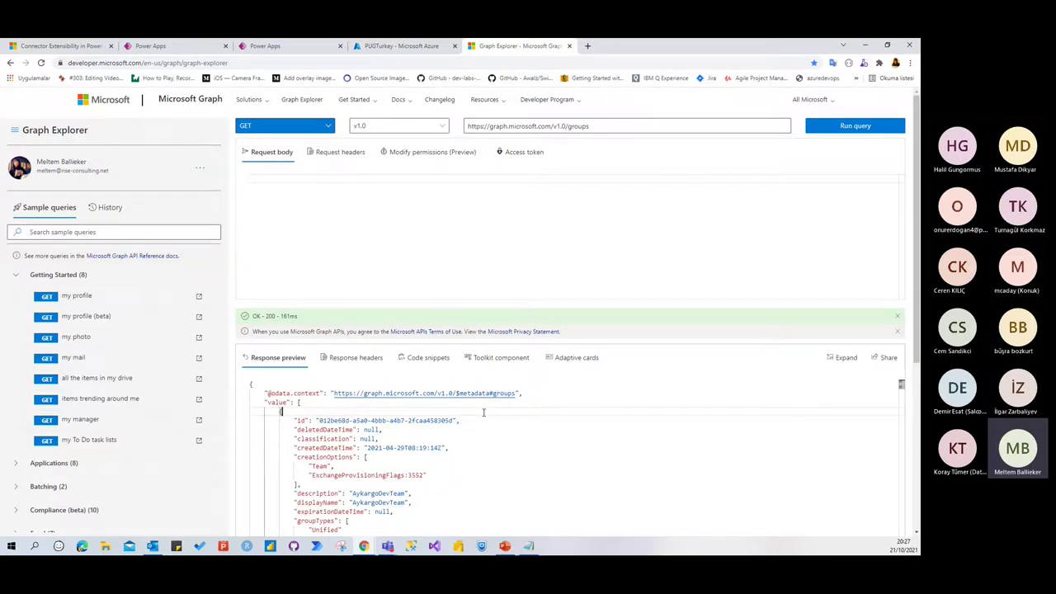
{"action": "left_click", "coordinate": [272, 46]}
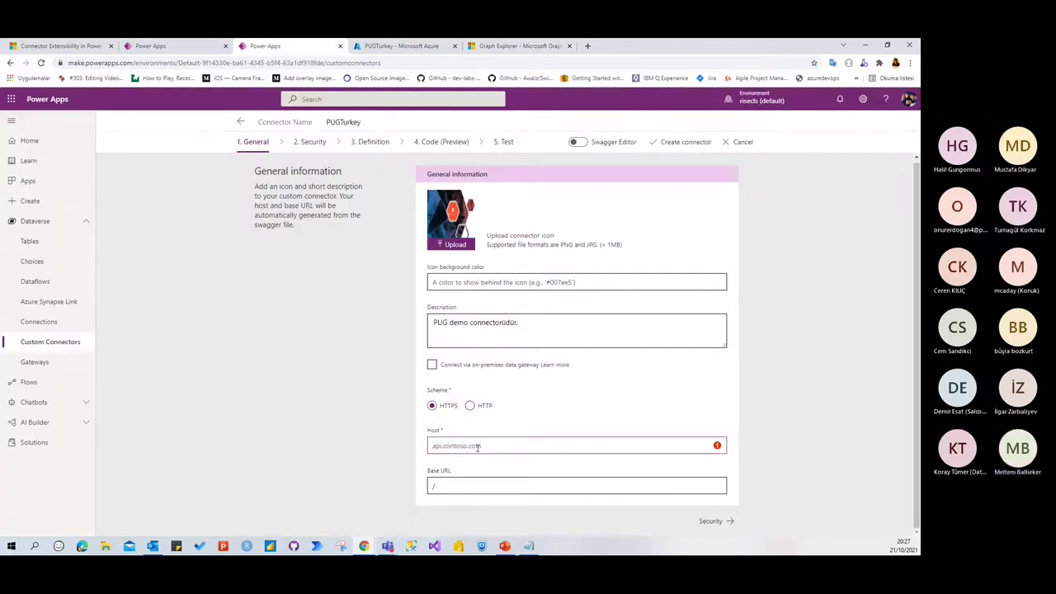
Set host graph.microsoft.com and choose OAuth 2.0 as the Security authentication type
{"action": "type", "text": "graph.microsoft.com"}
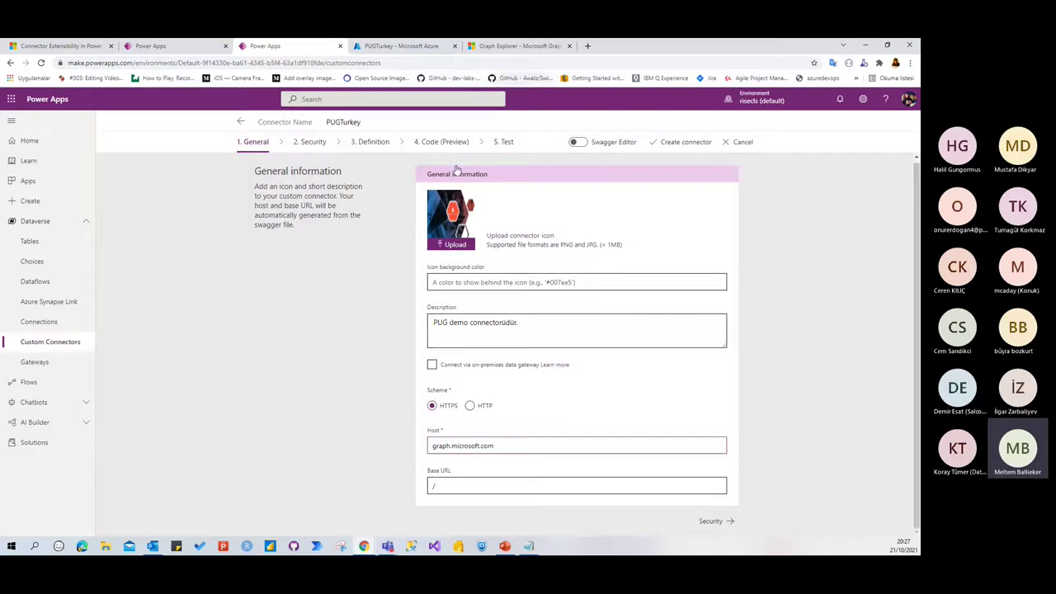
{"action": "left_click", "coordinate": [712, 521]}
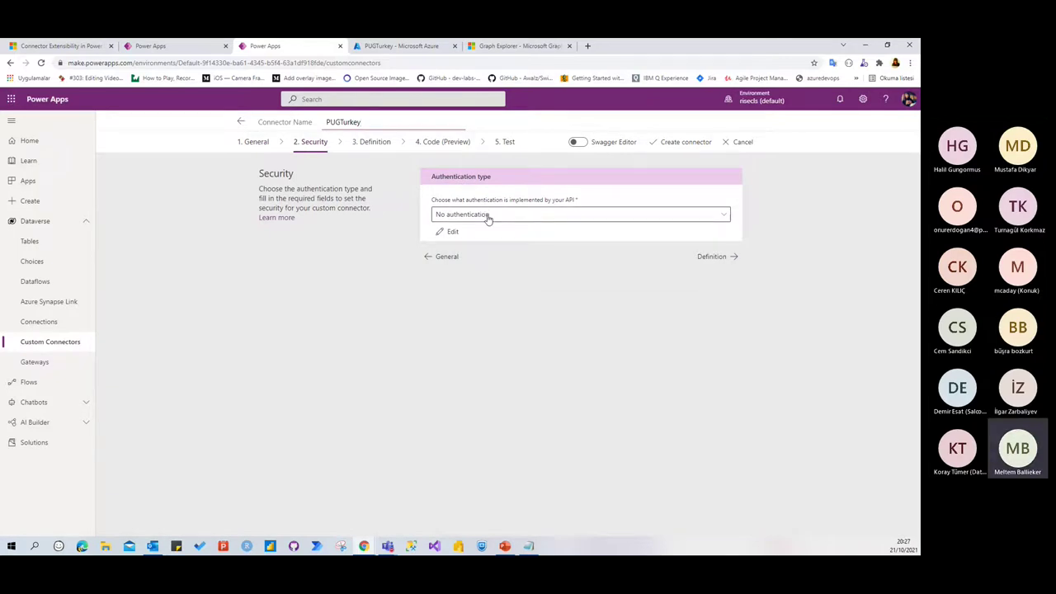
{"action": "left_click", "coordinate": [487, 215]}
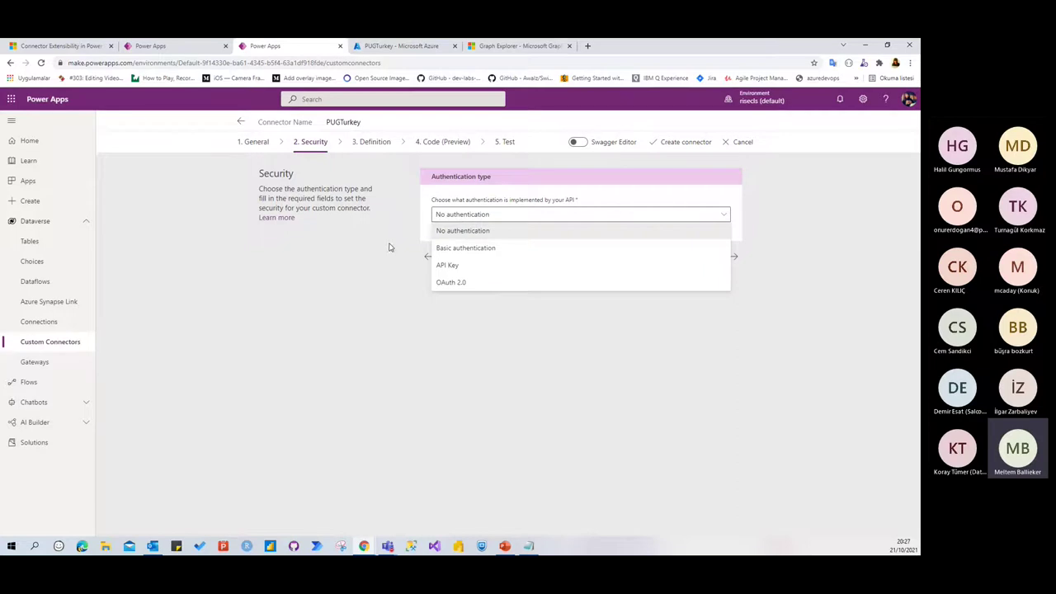
{"action": "left_click", "coordinate": [462, 249]}
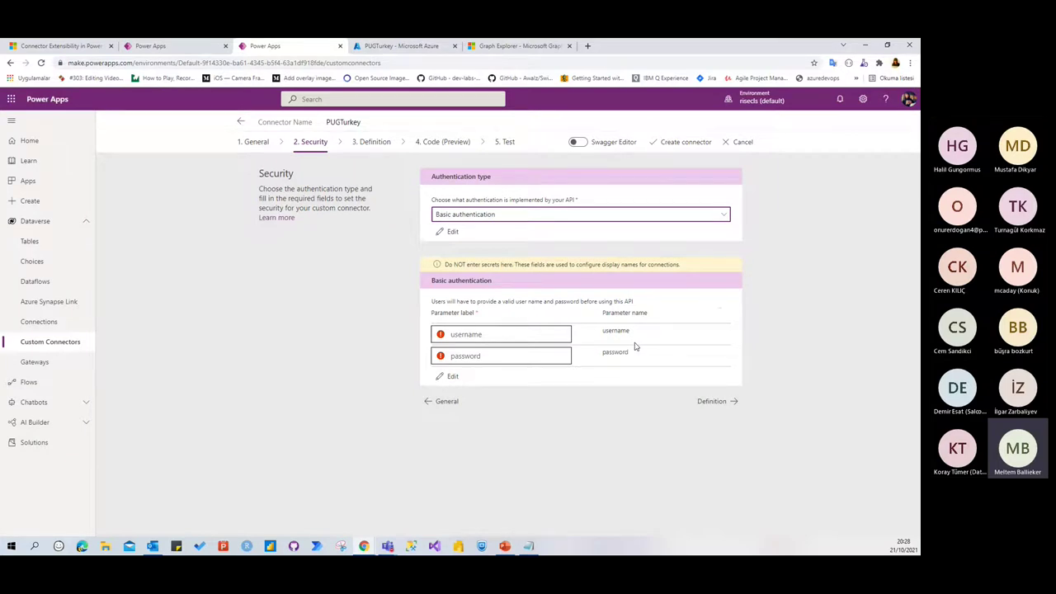
{"action": "left_click", "coordinate": [474, 217]}
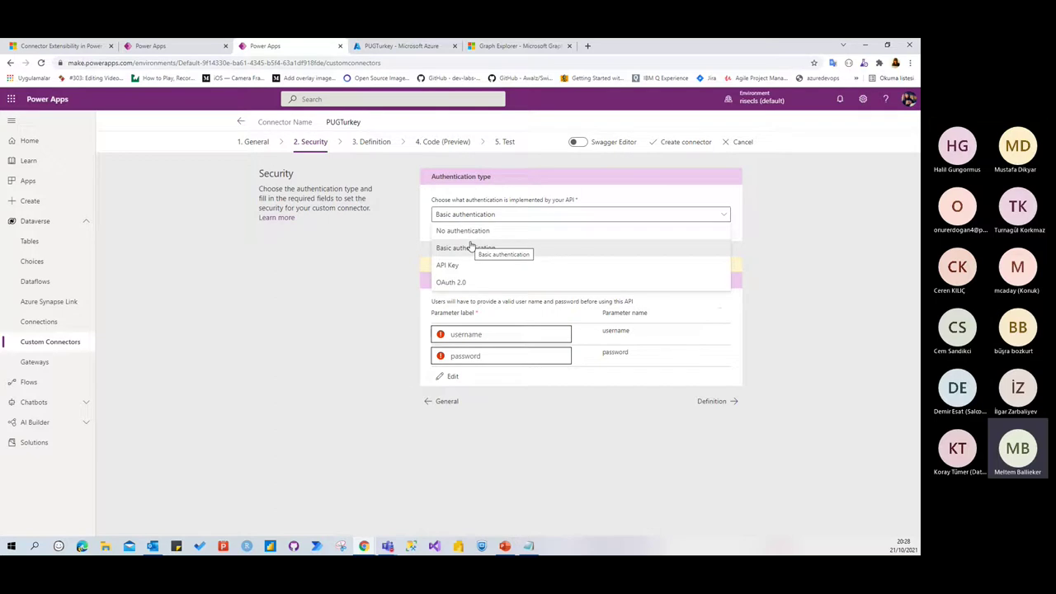
{"action": "left_click", "coordinate": [463, 232]}
{"action": "left_click", "coordinate": [513, 218]}
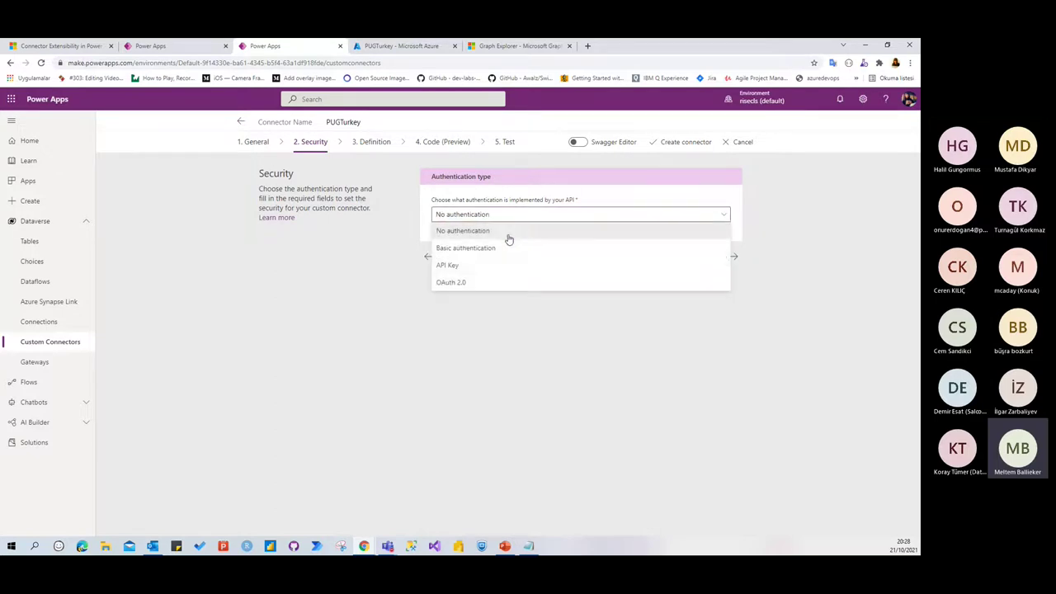
{"action": "left_click", "coordinate": [469, 283]}
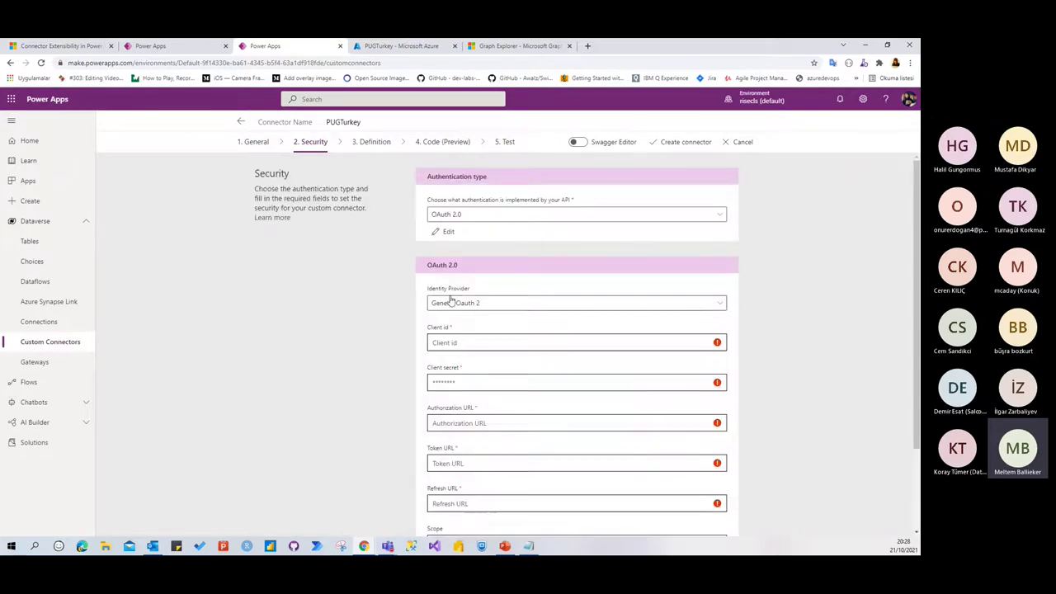
Choose Azure Active Directory as identity provider and paste the client ID and secret
{"action": "left_click", "coordinate": [484, 303]}
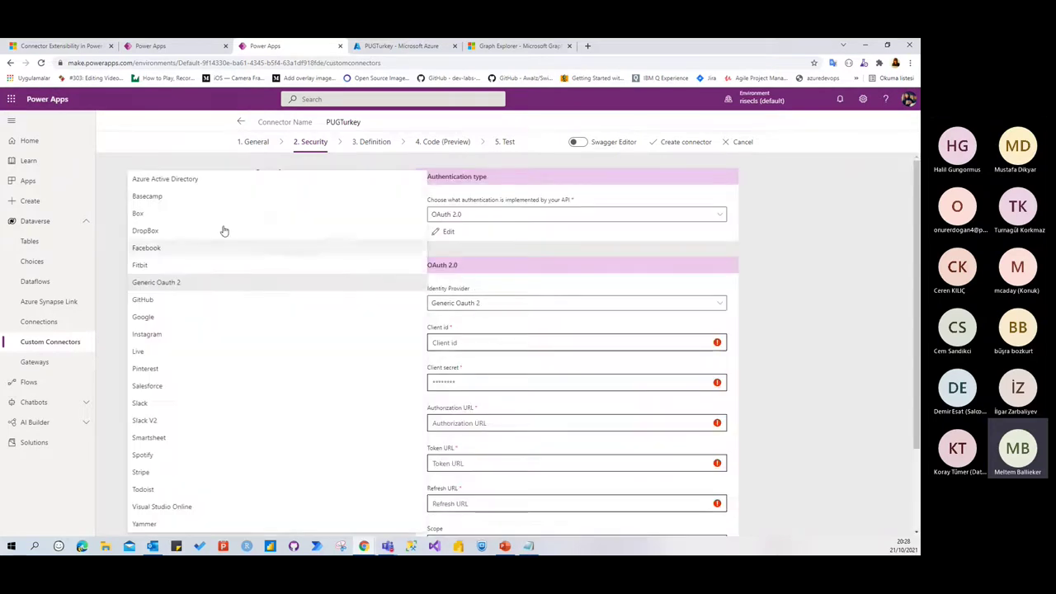
{"action": "left_click", "coordinate": [165, 180]}
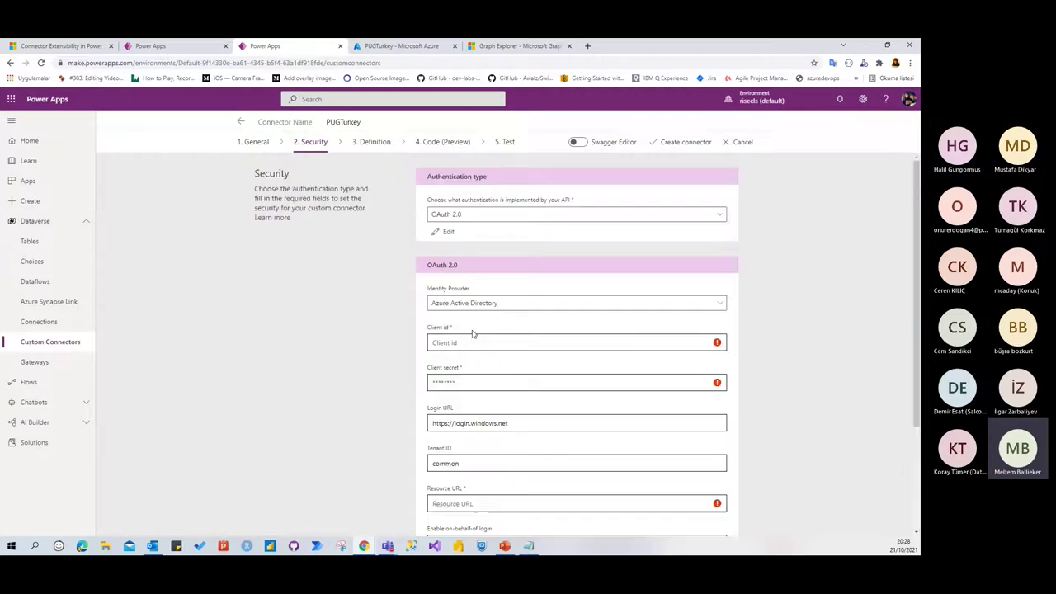
{"action": "left_click", "coordinate": [517, 343]}
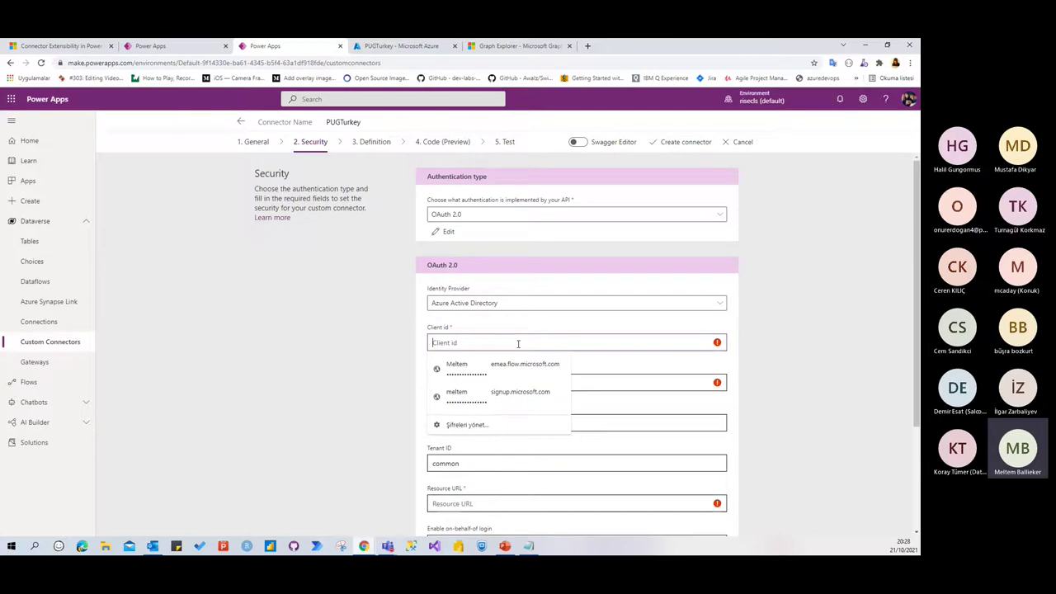
{"action": "left_click", "coordinate": [381, 368]}
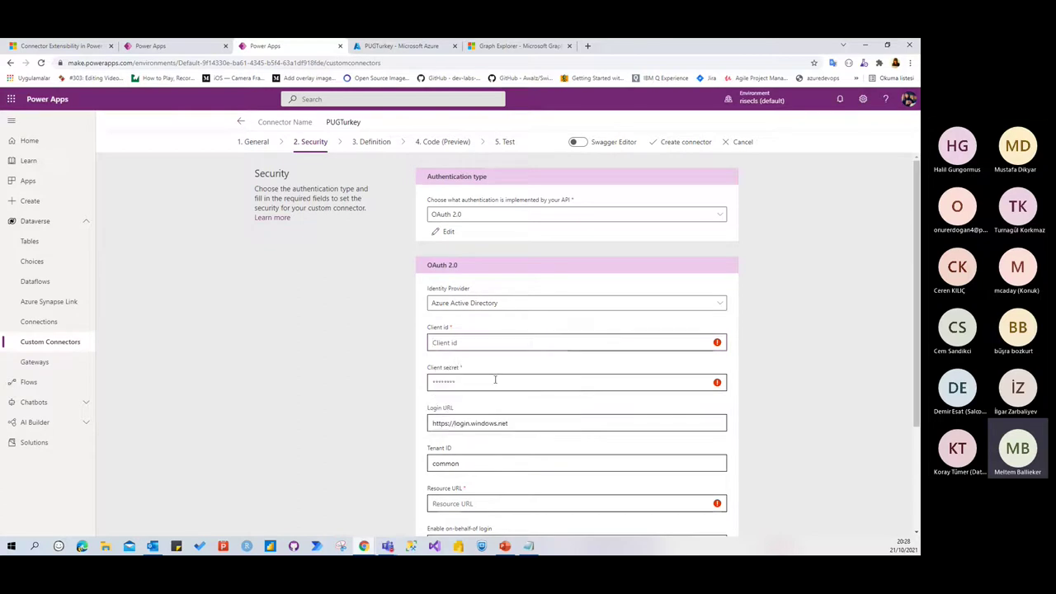
{"action": "left_click", "coordinate": [473, 346]}
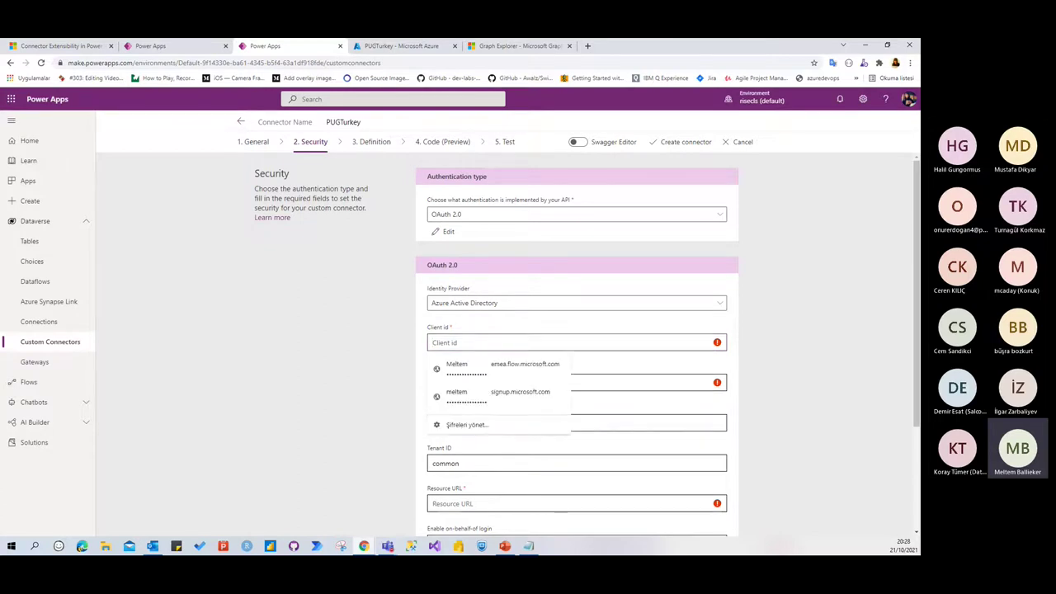
{"action": "key", "text": "alt+Tab"}
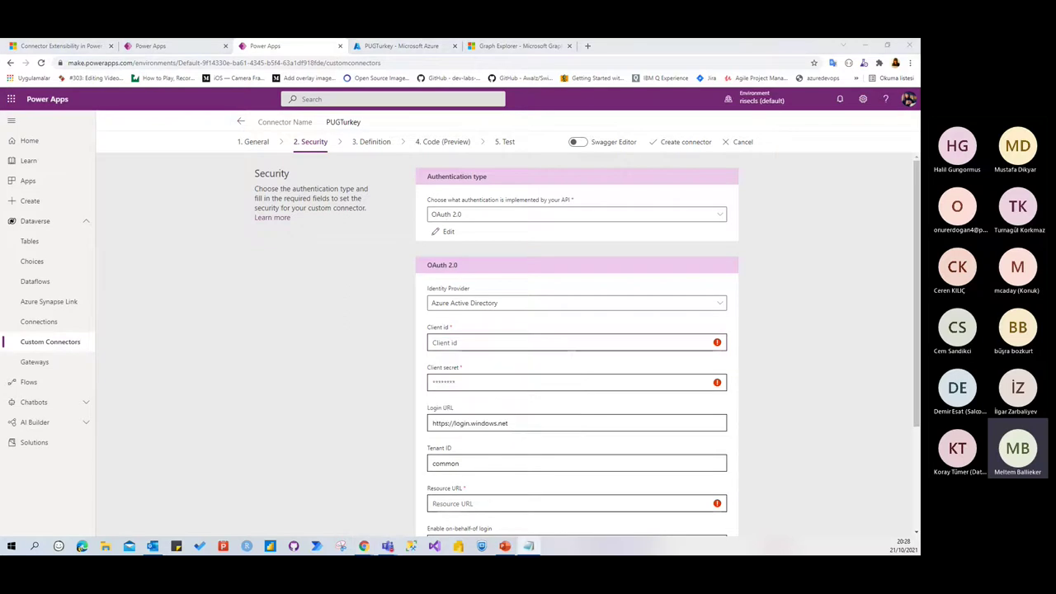
{"action": "left_click", "coordinate": [462, 344]}
{"action": "type", "text": "44606f37-4c82-4745-a4ee-bfc9a2b0e8ba"}
{"action": "left_click", "coordinate": [483, 380]}
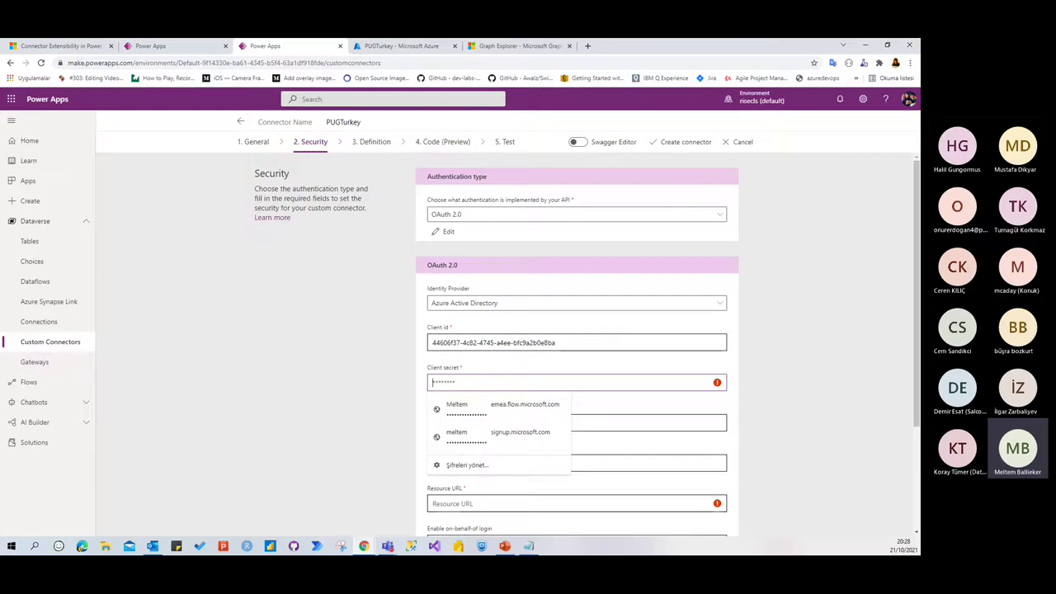
{"action": "key", "text": "alt+Tab"}
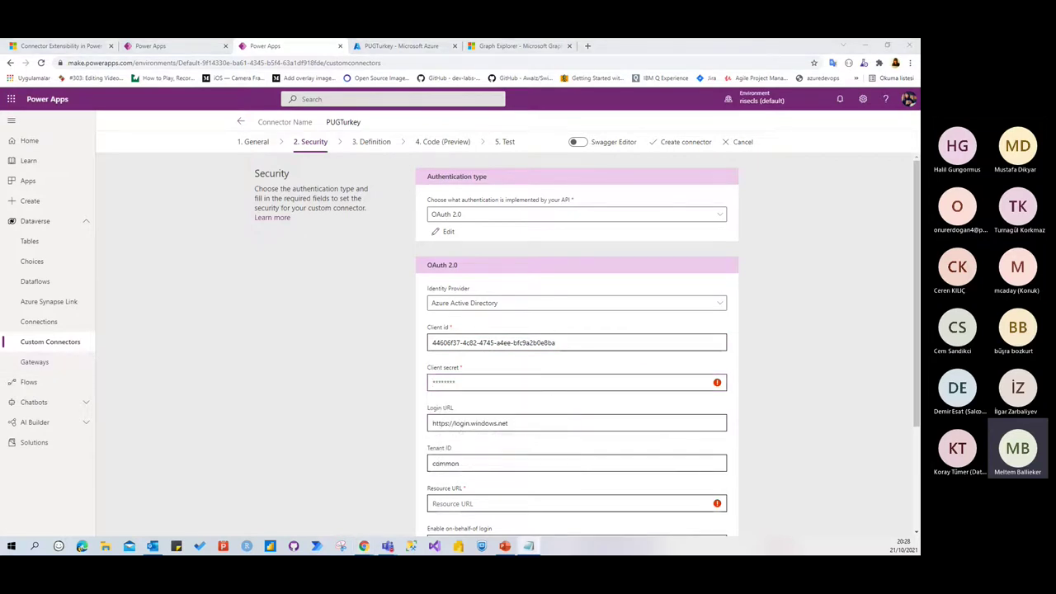
{"action": "left_click", "coordinate": [474, 383]}
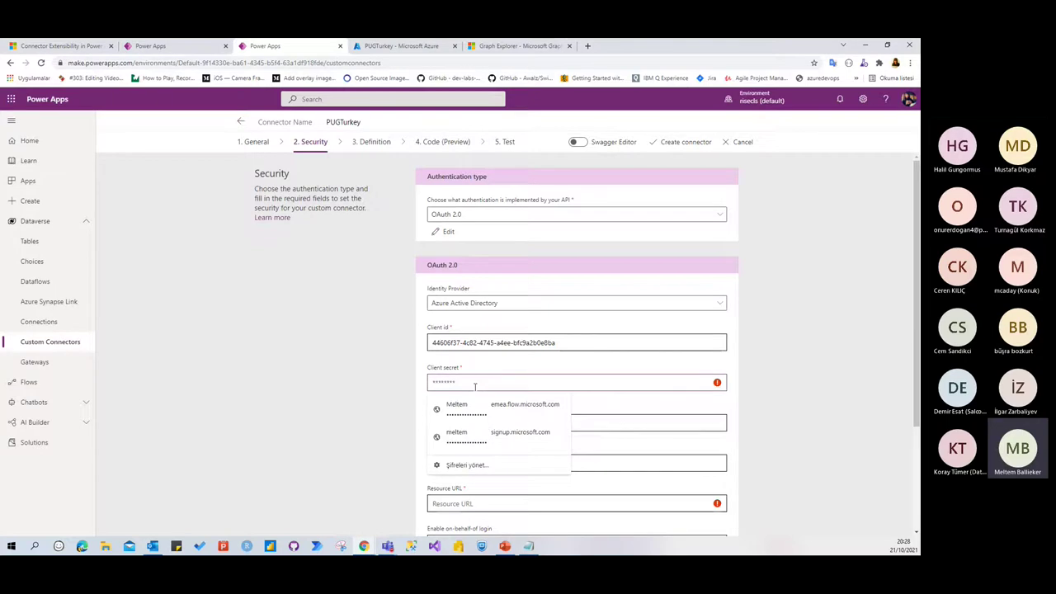
{"action": "key", "text": "ctrl+v"}
{"action": "scroll", "coordinate": [511, 466], "scroll_direction": "down", "scroll_amount": 1}
{"action": "scroll", "coordinate": [511, 466], "scroll_direction": "down", "scroll_amount": 1}
{"action": "left_click", "coordinate": [494, 363]}
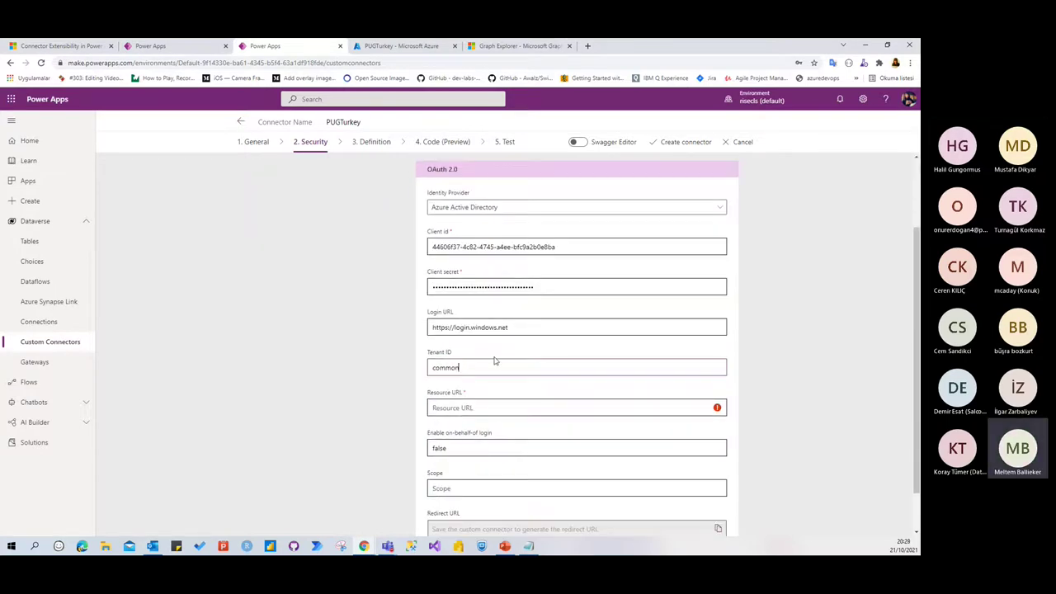
{"action": "left_click", "coordinate": [484, 408]}
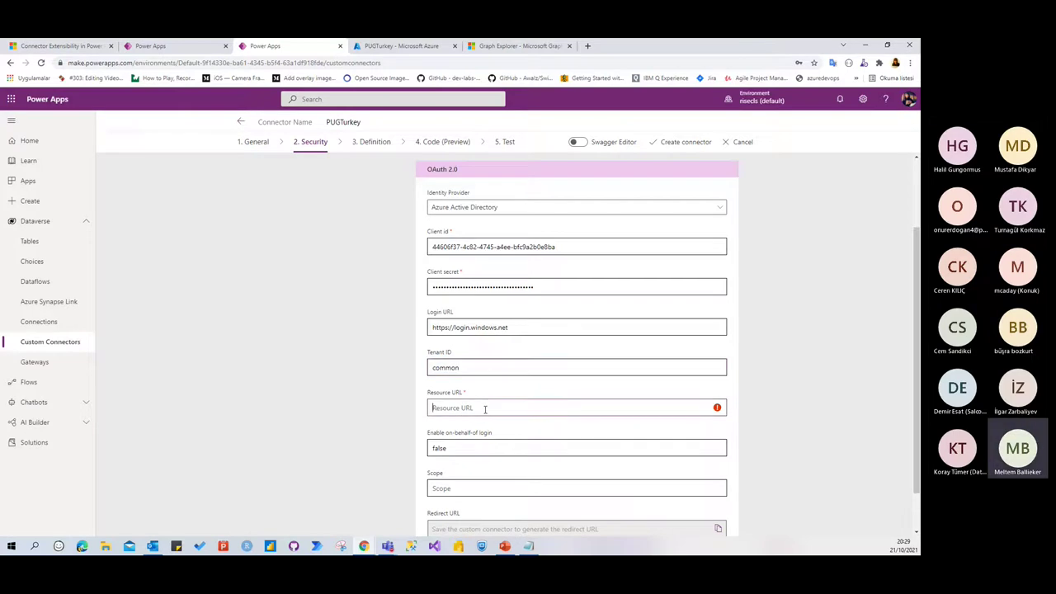
{"action": "type", "text": "https://graph.microsoft.com"}
{"action": "left_click", "coordinate": [462, 489]}
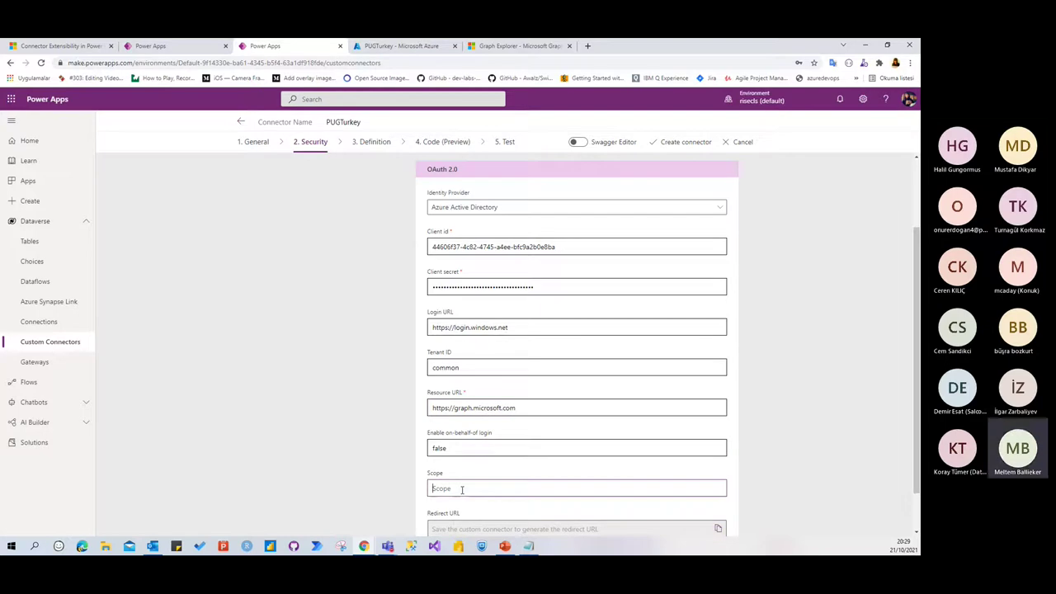
{"action": "type", "text": "Groups"}
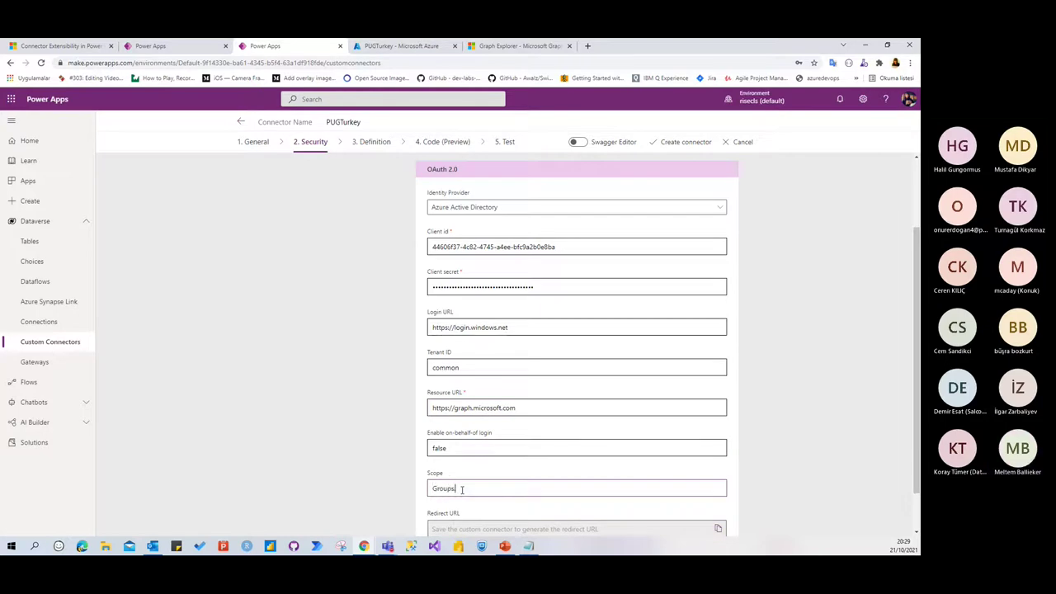
{"action": "type", "text": ".Read.All"}
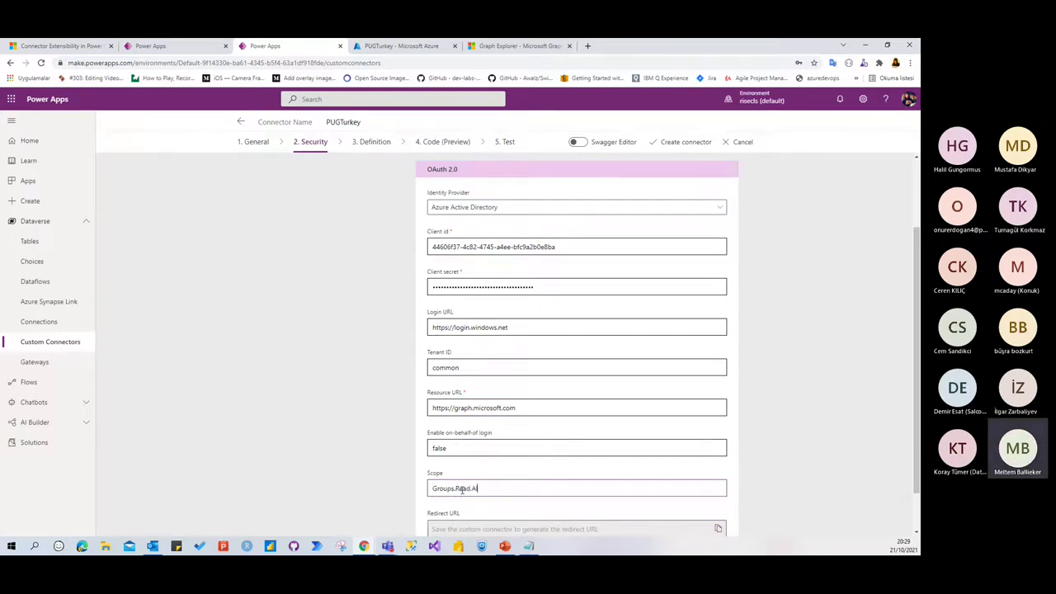
{"action": "scroll", "coordinate": [577, 488], "scroll_direction": "down", "scroll_amount": 1}
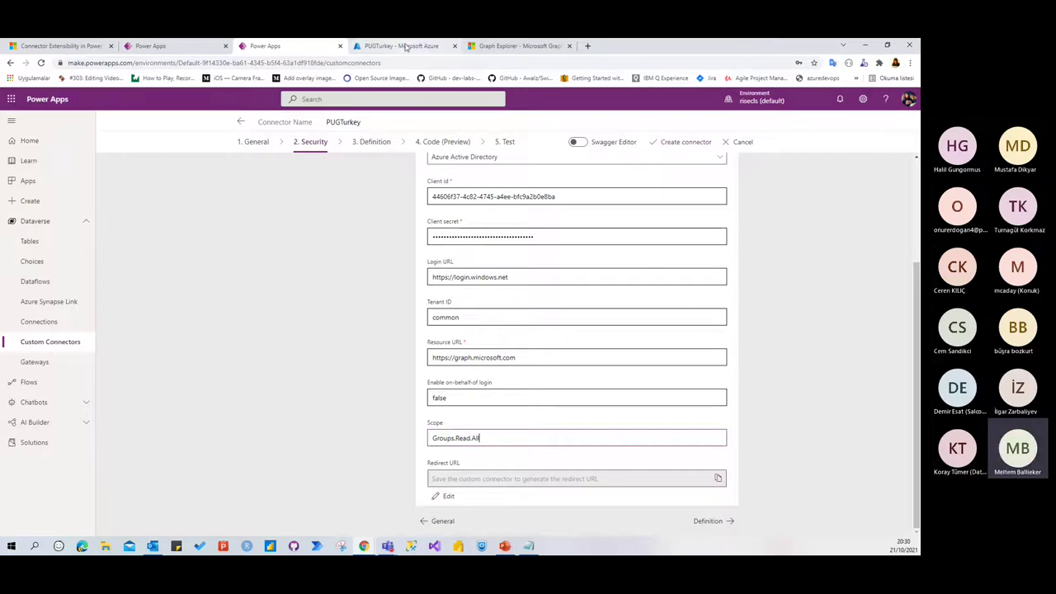
{"action": "left_click", "coordinate": [400, 46]}
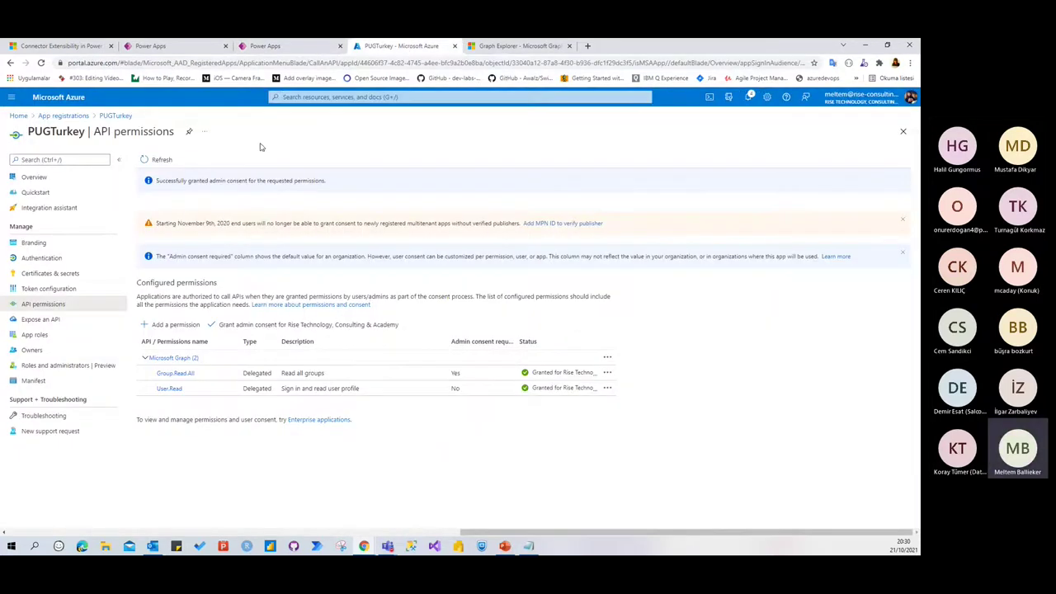
{"action": "left_click", "coordinate": [45, 260]}
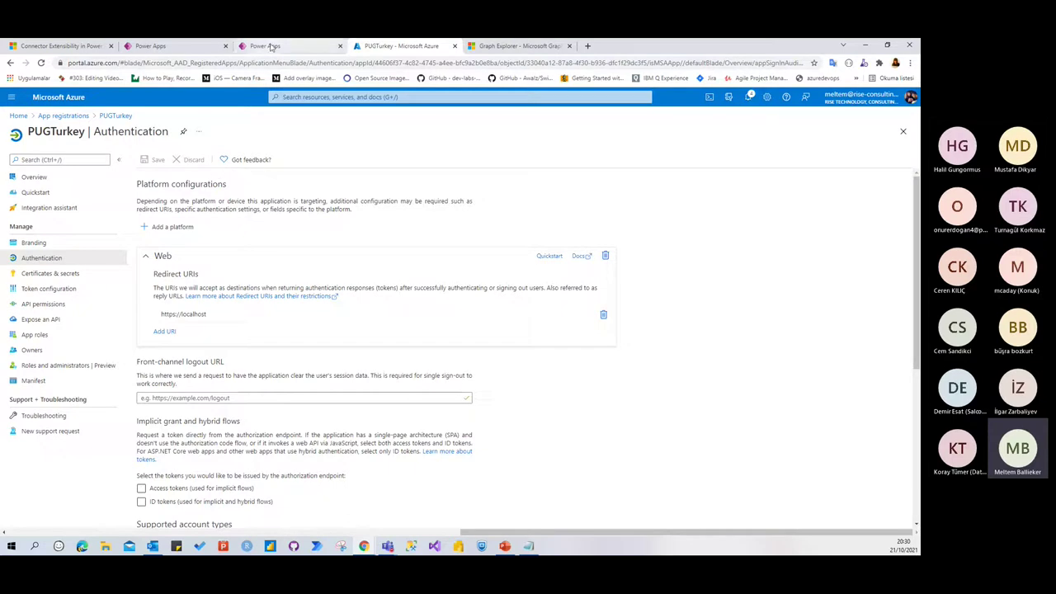
{"action": "left_click", "coordinate": [265, 45]}
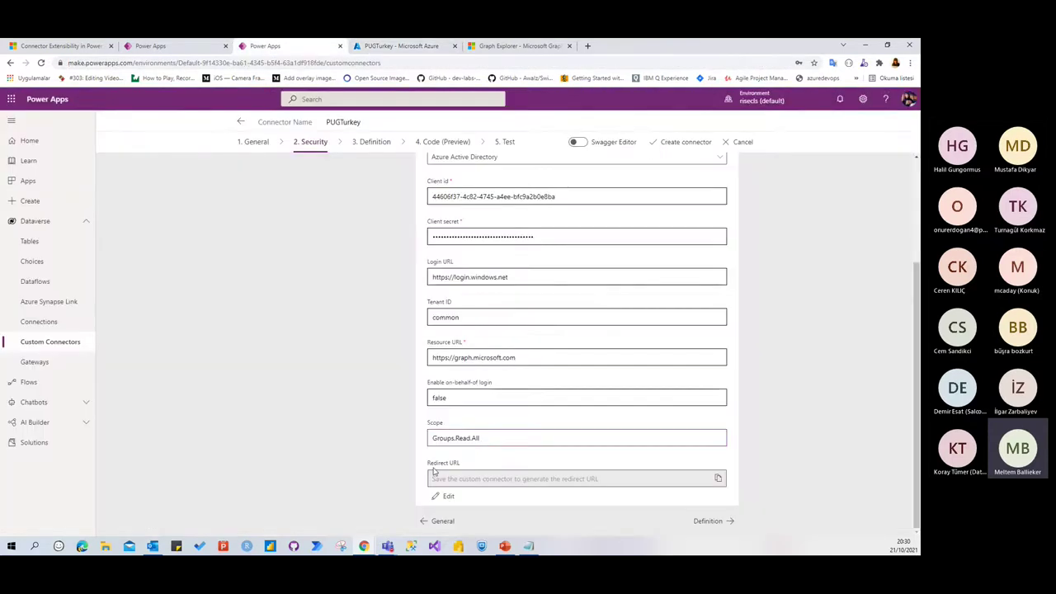
Create the PUGTurkey connector and copy its generated redirect URL
{"action": "left_click", "coordinate": [683, 143]}
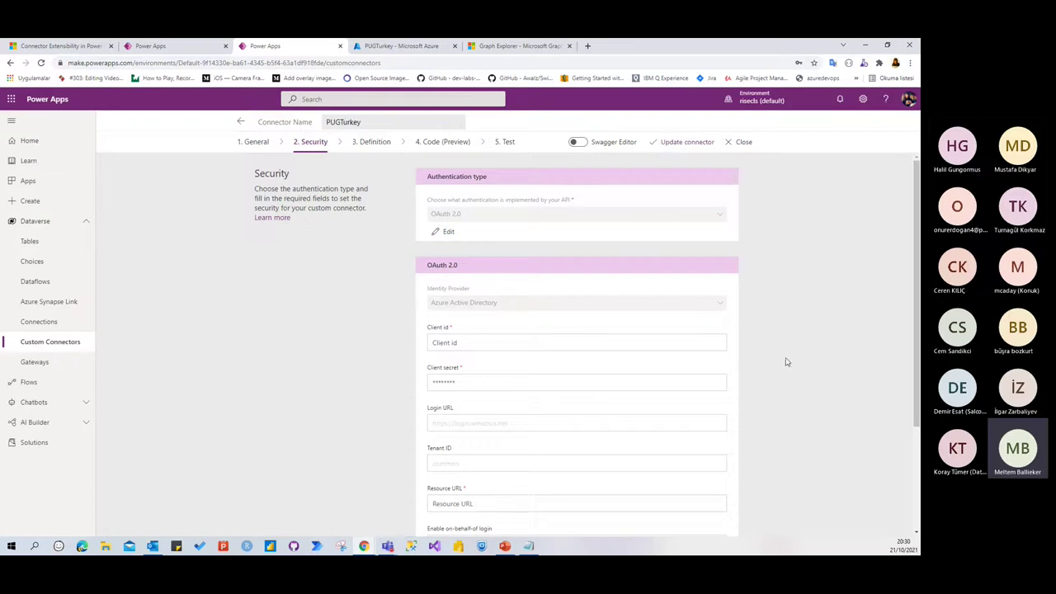
{"action": "scroll", "coordinate": [780, 361], "scroll_direction": "down", "scroll_amount": 2}
{"action": "scroll", "coordinate": [779, 362], "scroll_direction": "down", "scroll_amount": 1}
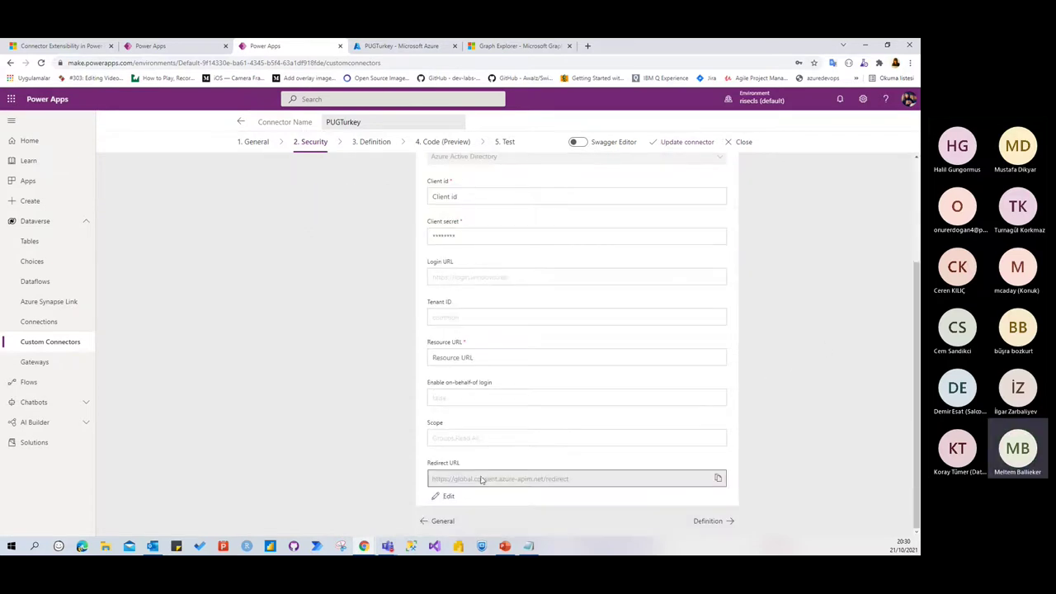
{"action": "left_click", "coordinate": [717, 478]}
{"action": "left_click", "coordinate": [401, 46]}
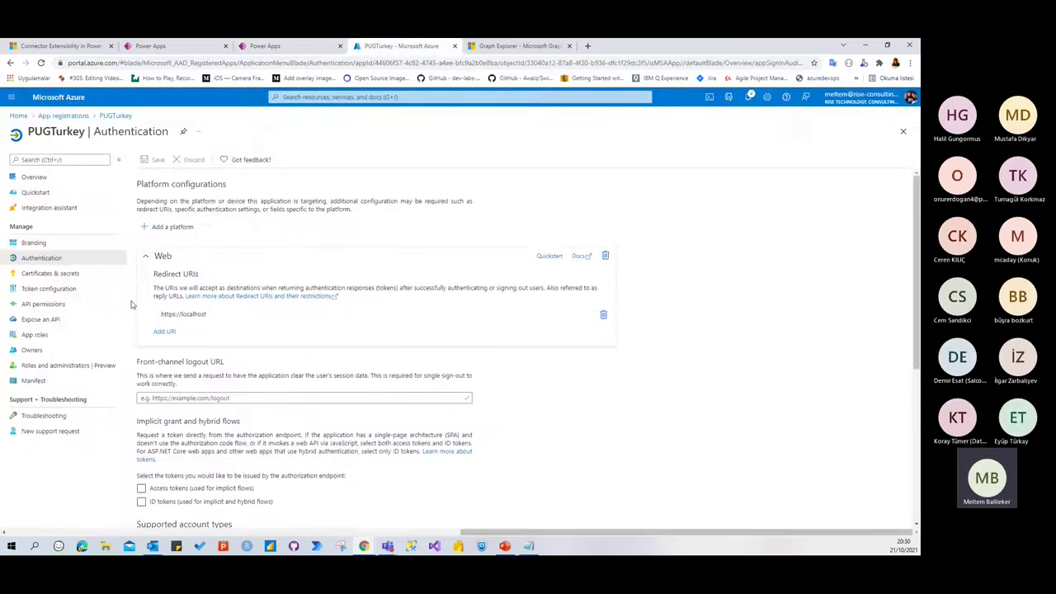
{"action": "left_click", "coordinate": [164, 330]}
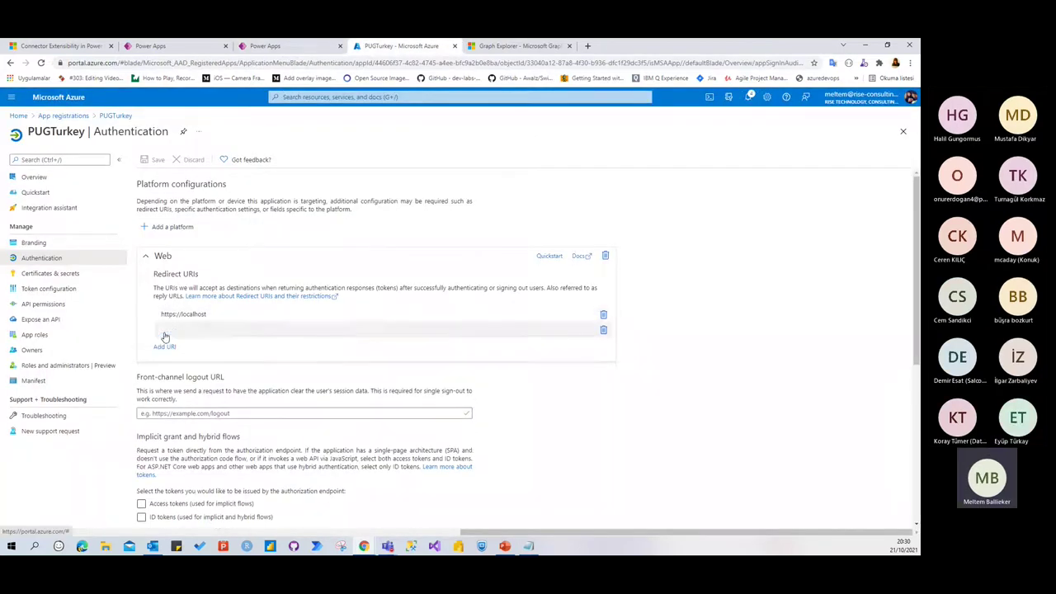
{"action": "key", "text": "ctrl+v"}
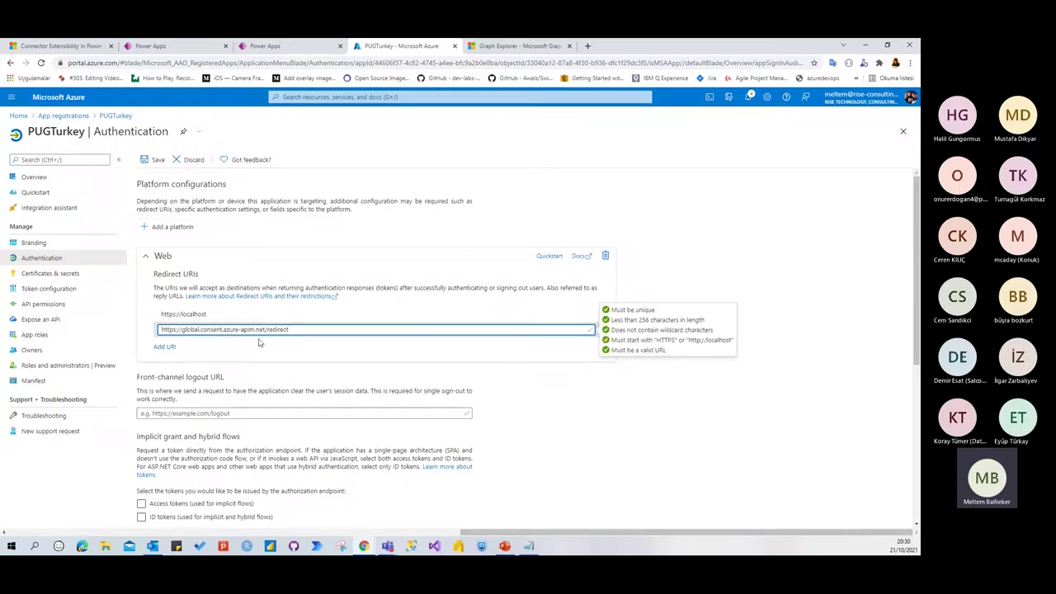
{"action": "left_click", "coordinate": [155, 161]}
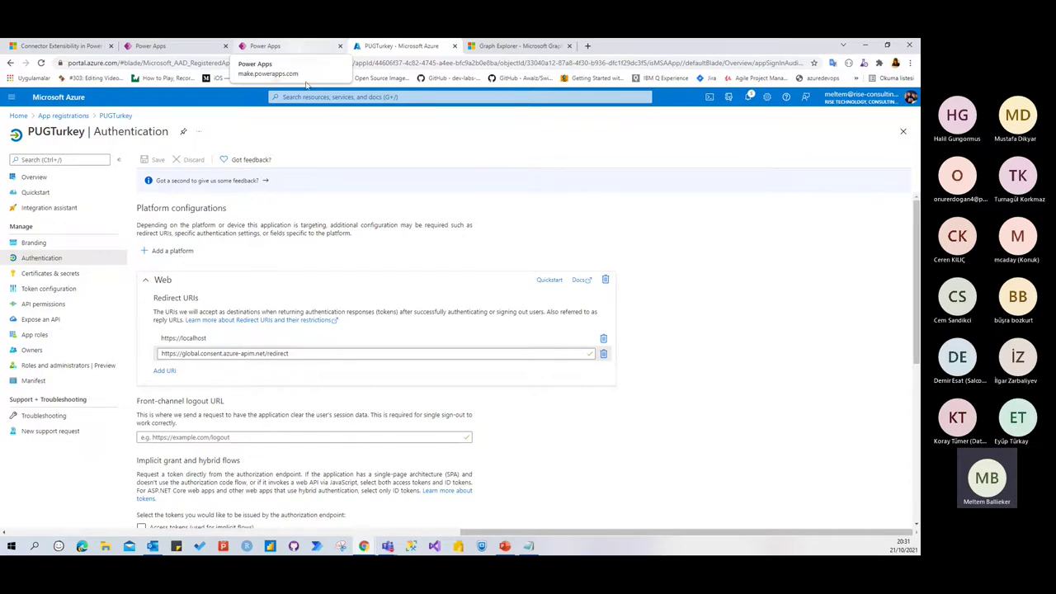
{"action": "left_click", "coordinate": [296, 50]}
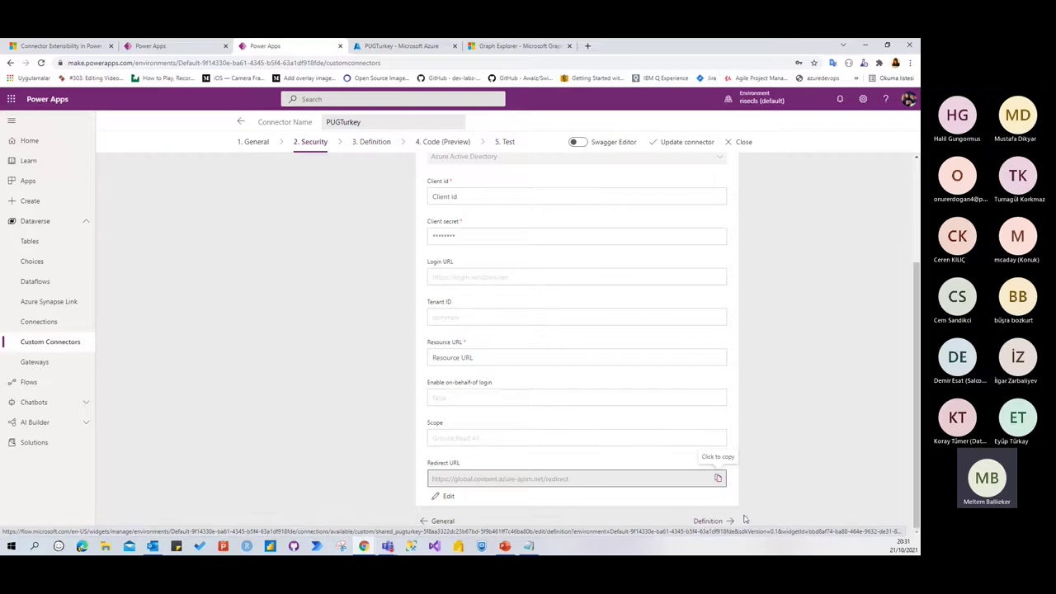
Add an action with summary GetGroup, description 'Rise Grup bilgileri getirir', operation ID GetGroups
{"action": "left_click", "coordinate": [707, 521]}
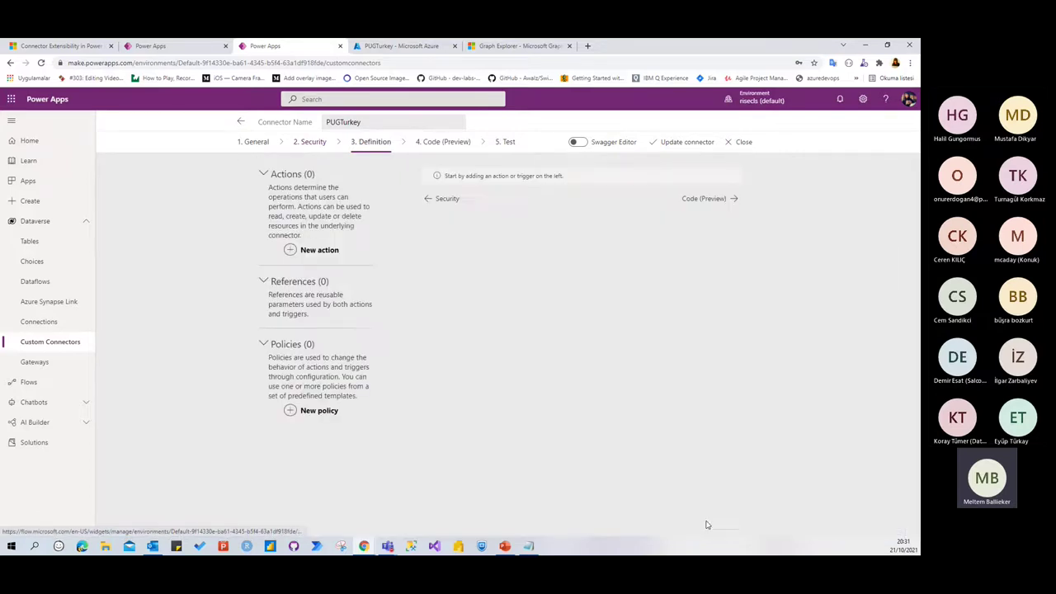
{"action": "left_click", "coordinate": [319, 250]}
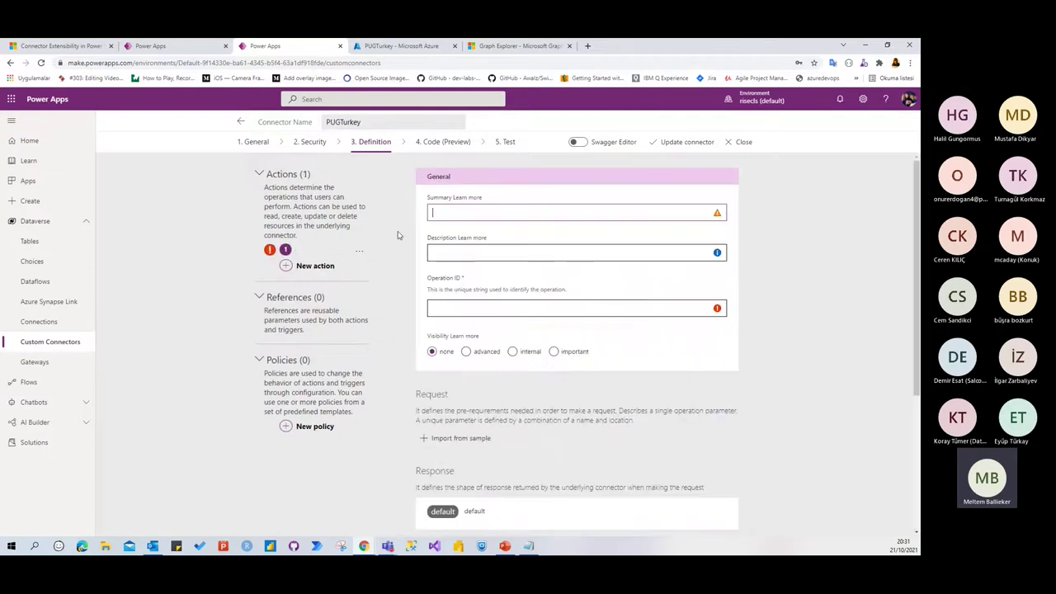
{"action": "left_click", "coordinate": [468, 215]}
{"action": "type", "text": "GetGroup"}
{"action": "left_click", "coordinate": [476, 252]}
{"action": "type", "text": "R"}
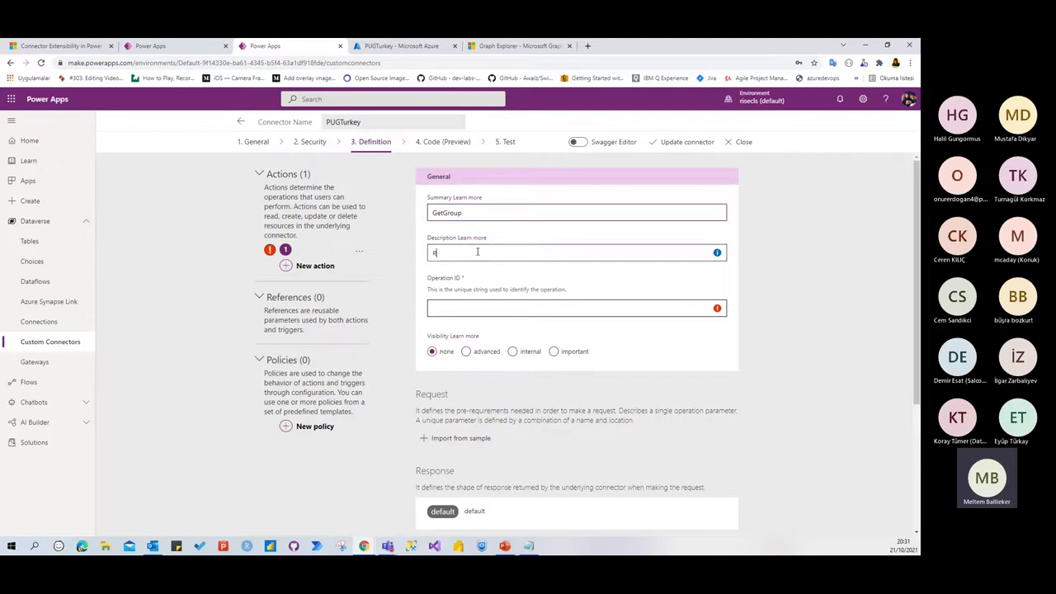
{"action": "type", "text": "ise Grup bilgileri getirir"}
{"action": "left_click", "coordinate": [475, 305]}
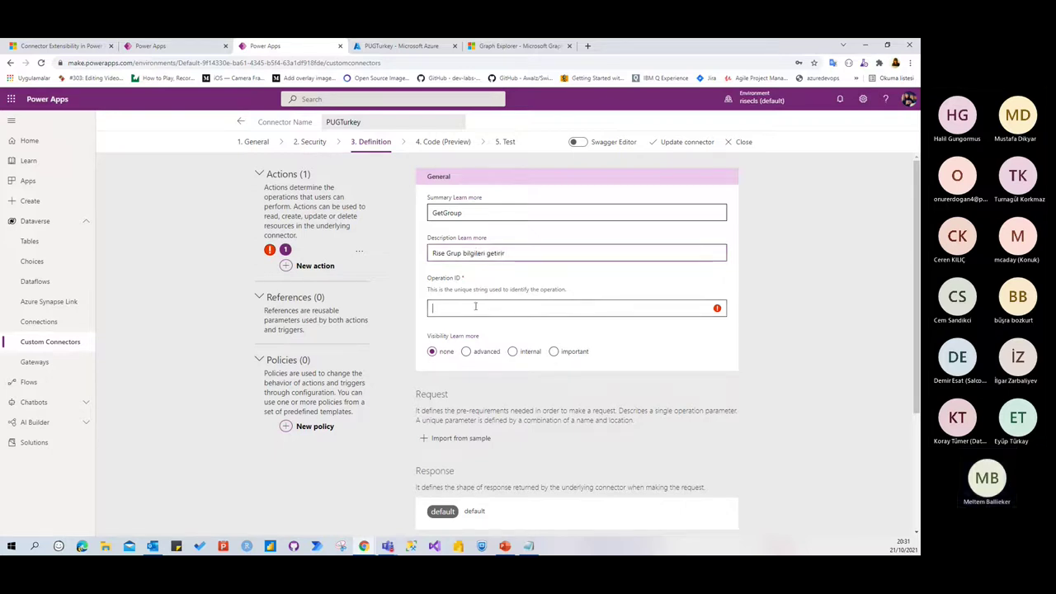
{"action": "type", "text": "Get"}
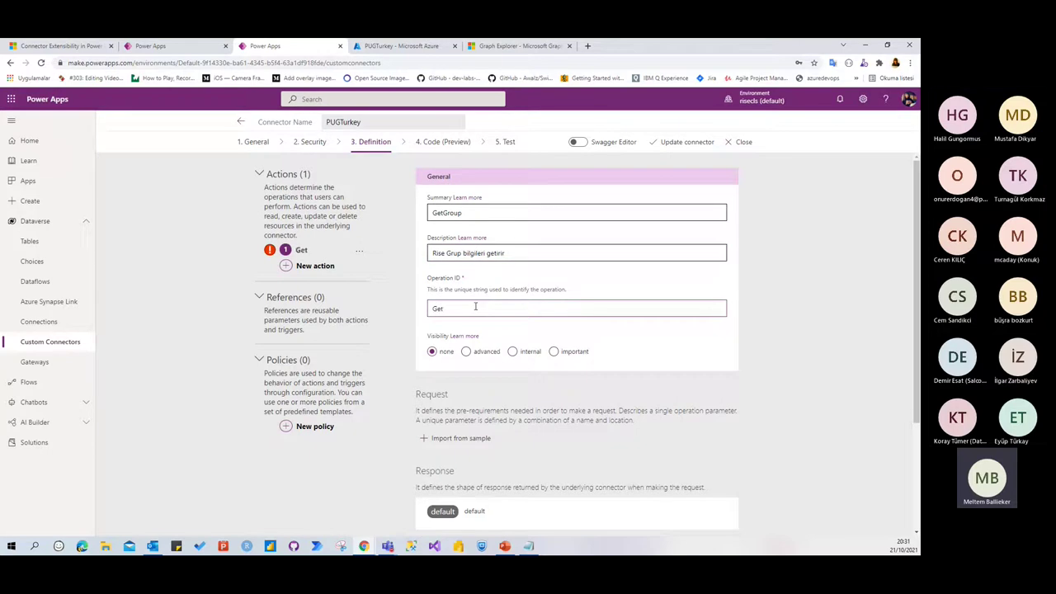
{"action": "type", "text": "Groups"}
Begin importing the GetGroups request from a sample
{"action": "scroll", "coordinate": [475, 308], "scroll_direction": "down", "scroll_amount": 2}
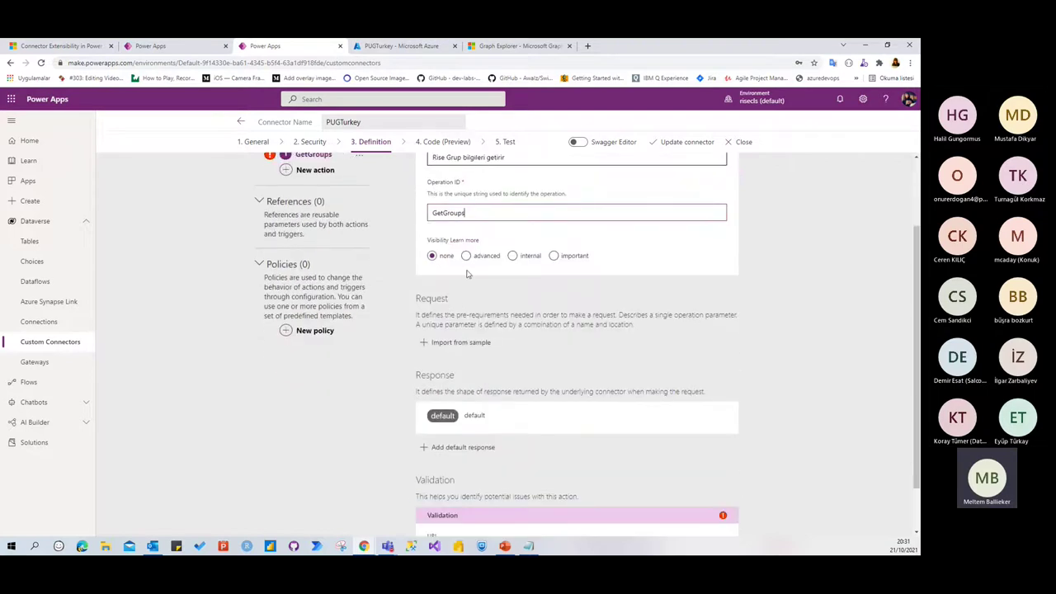
{"action": "scroll", "coordinate": [479, 240], "scroll_direction": "up", "scroll_amount": 2}
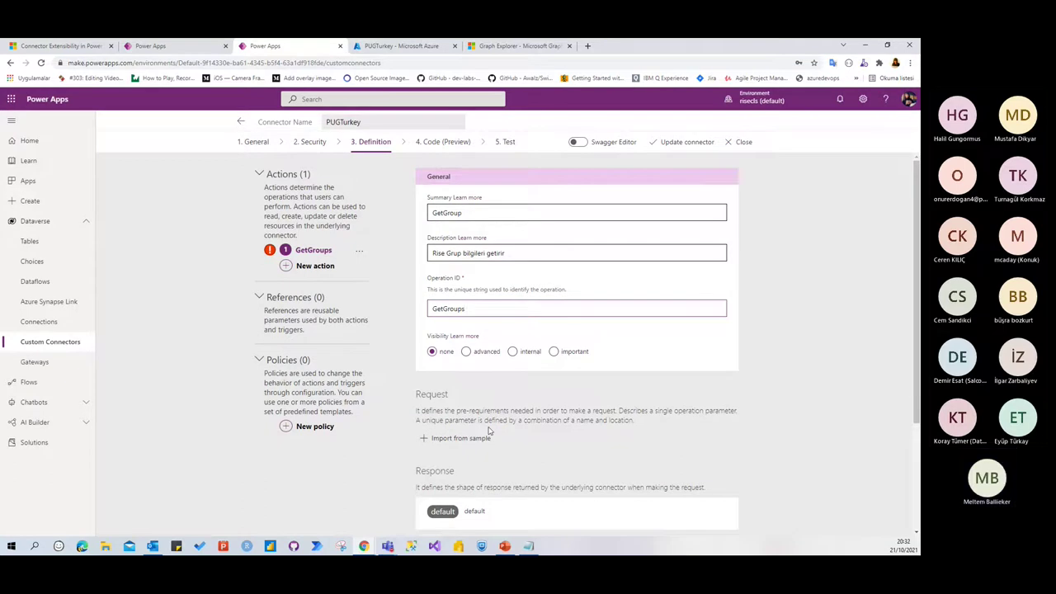
{"action": "scroll", "coordinate": [503, 421], "scroll_direction": "down", "scroll_amount": 2}
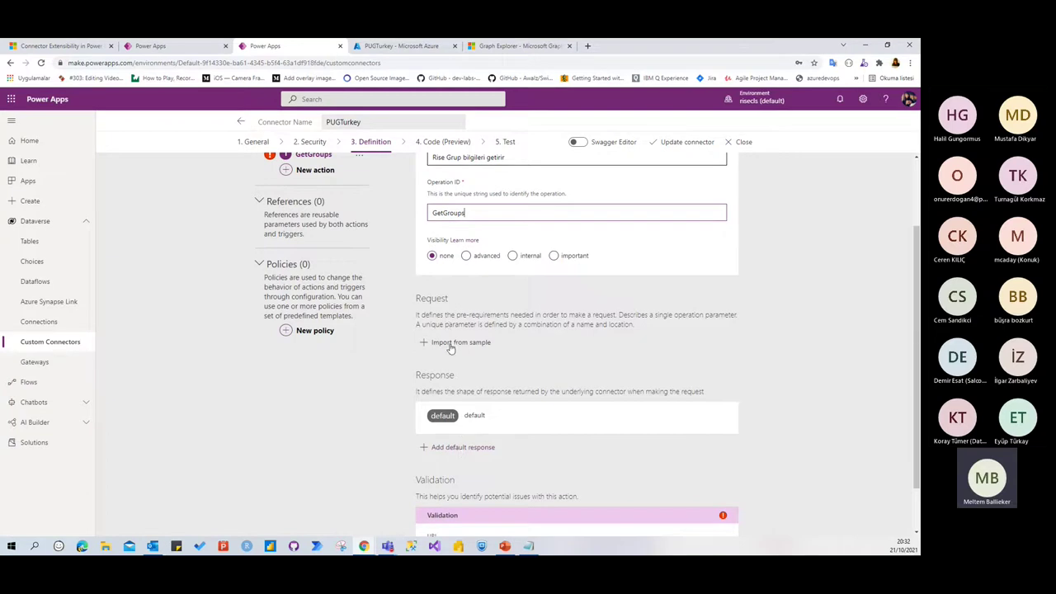
{"action": "left_click", "coordinate": [452, 342]}
Import a GET request using the Graph Explorer groups query URL as sample
{"action": "left_click", "coordinate": [697, 178]}
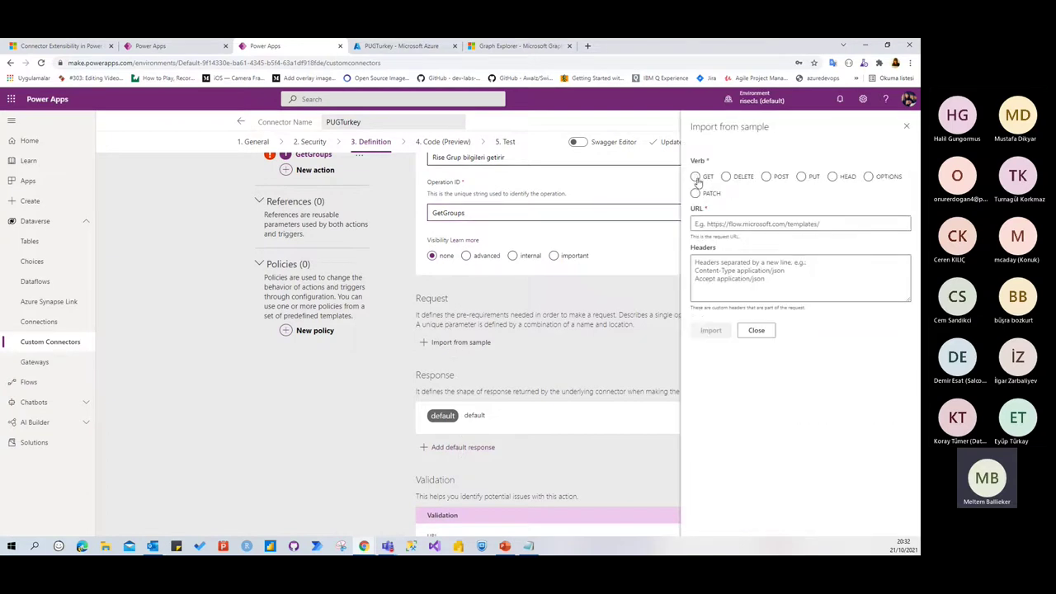
{"action": "left_click", "coordinate": [738, 218]}
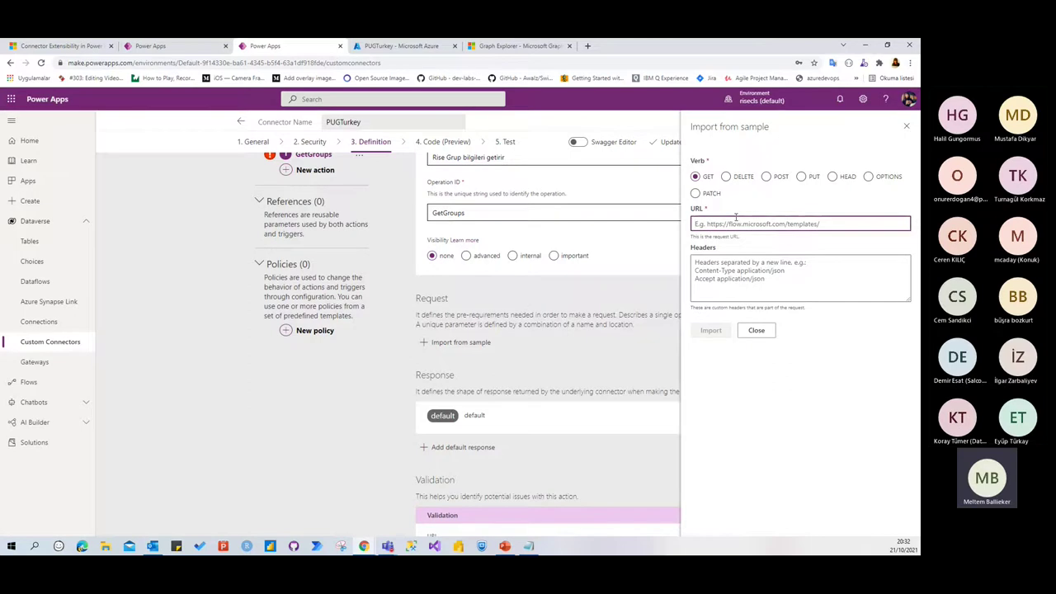
{"action": "left_click", "coordinate": [505, 46]}
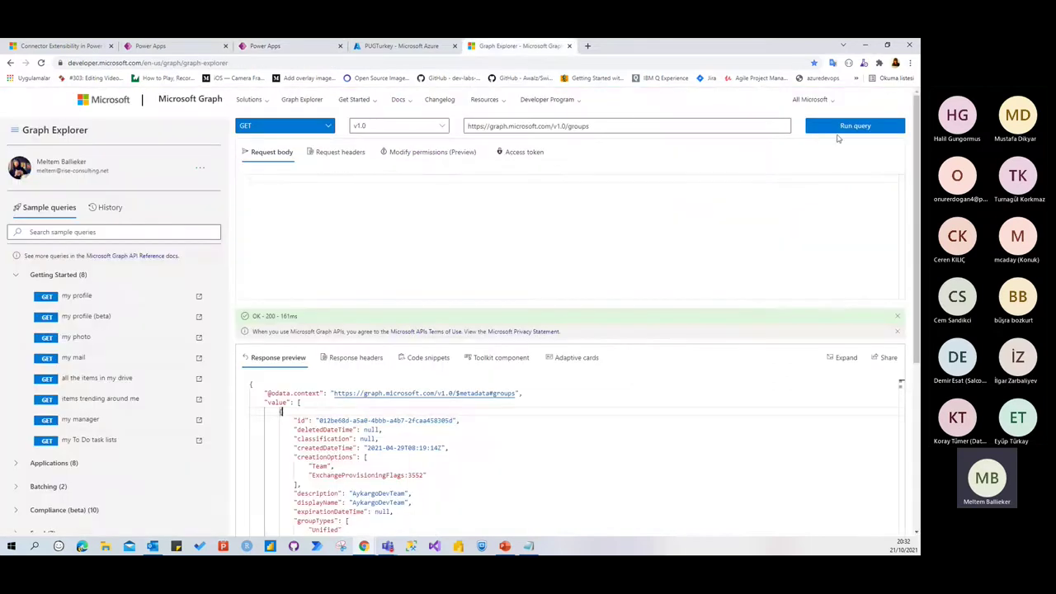
{"action": "left_click_drag", "start_coordinate": [605, 130], "coordinate": [472, 126]}
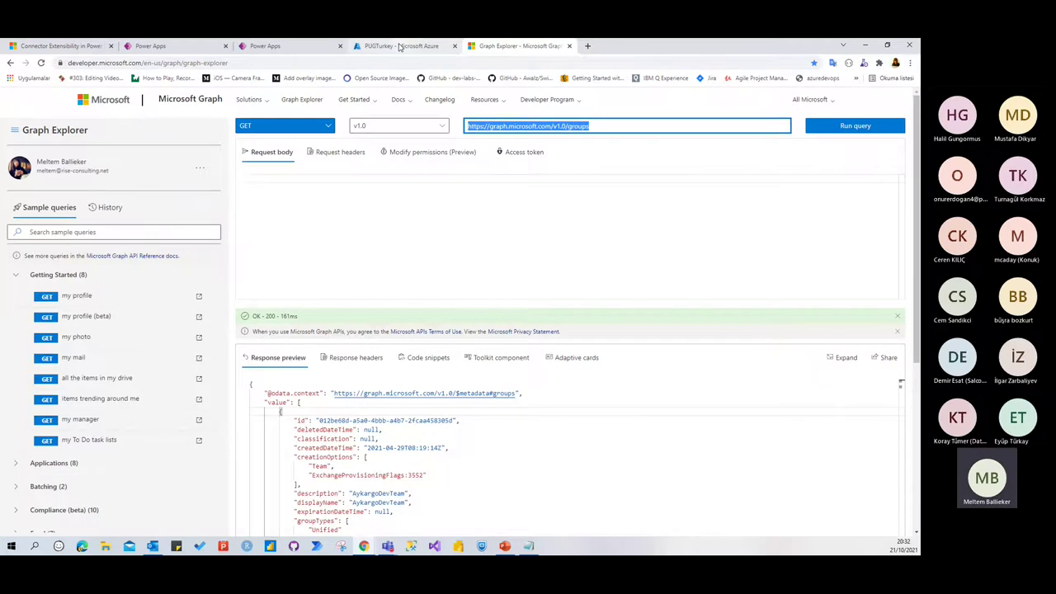
{"action": "left_click", "coordinate": [401, 47]}
{"action": "left_click", "coordinate": [305, 46]}
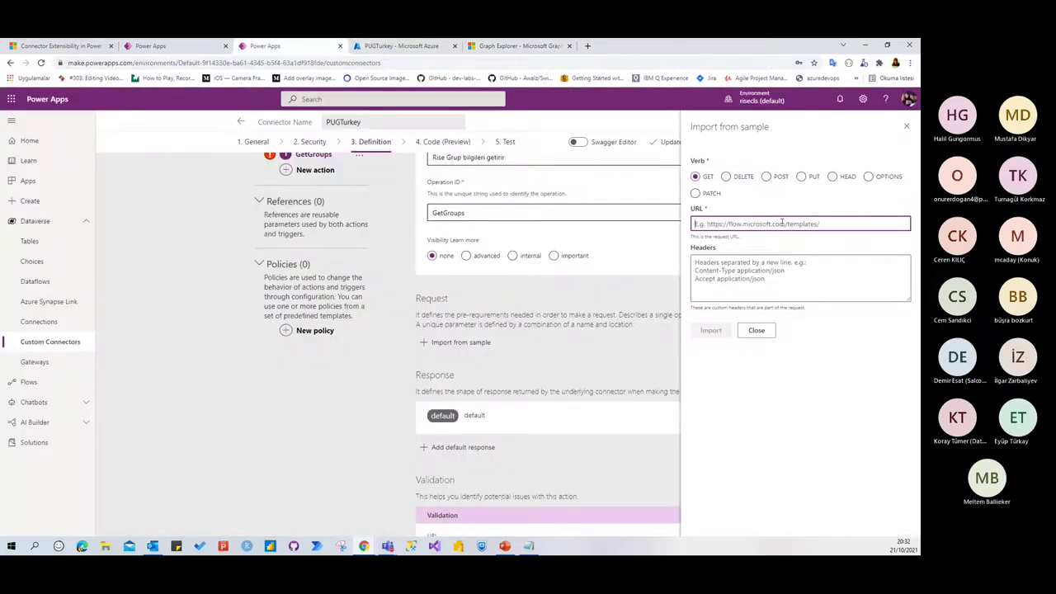
{"action": "left_click", "coordinate": [711, 330]}
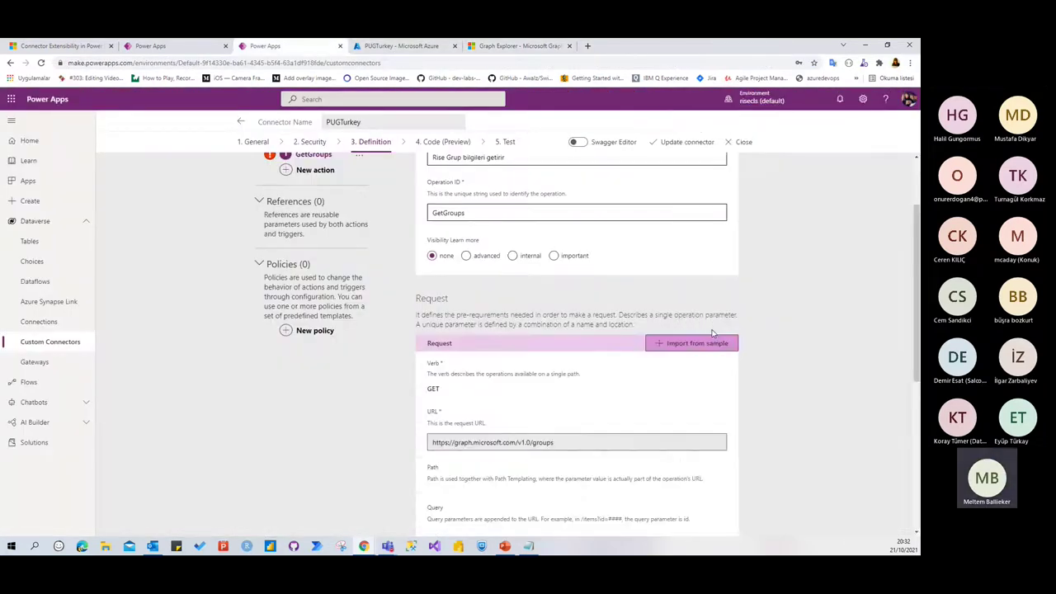
Define the default response from the groups JSON sample and update the connector
{"action": "scroll", "coordinate": [544, 355], "scroll_direction": "down", "scroll_amount": 4}
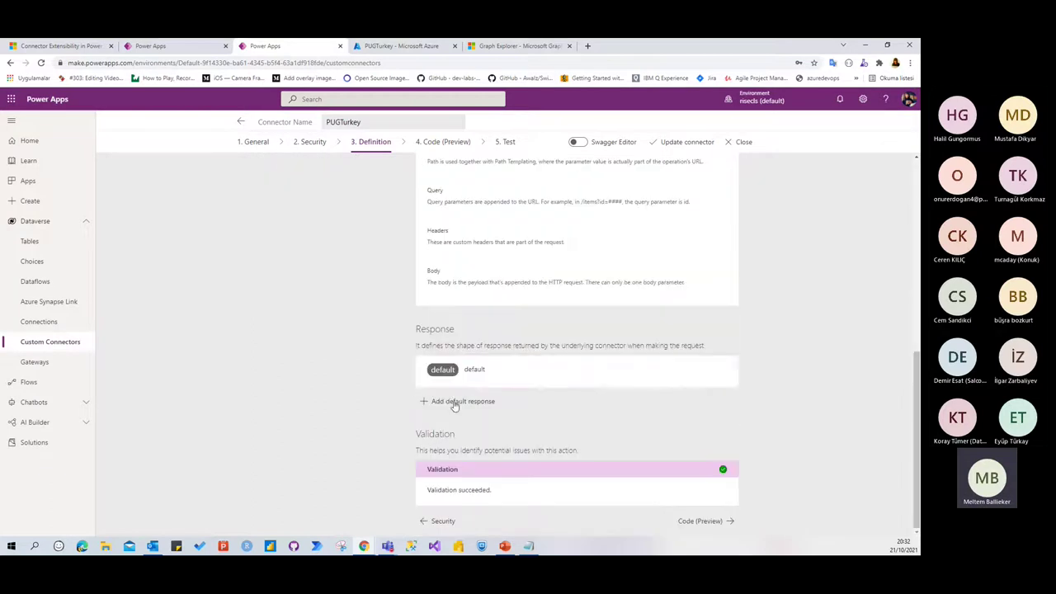
{"action": "left_click", "coordinate": [509, 372]}
{"action": "left_click", "coordinate": [697, 245]}
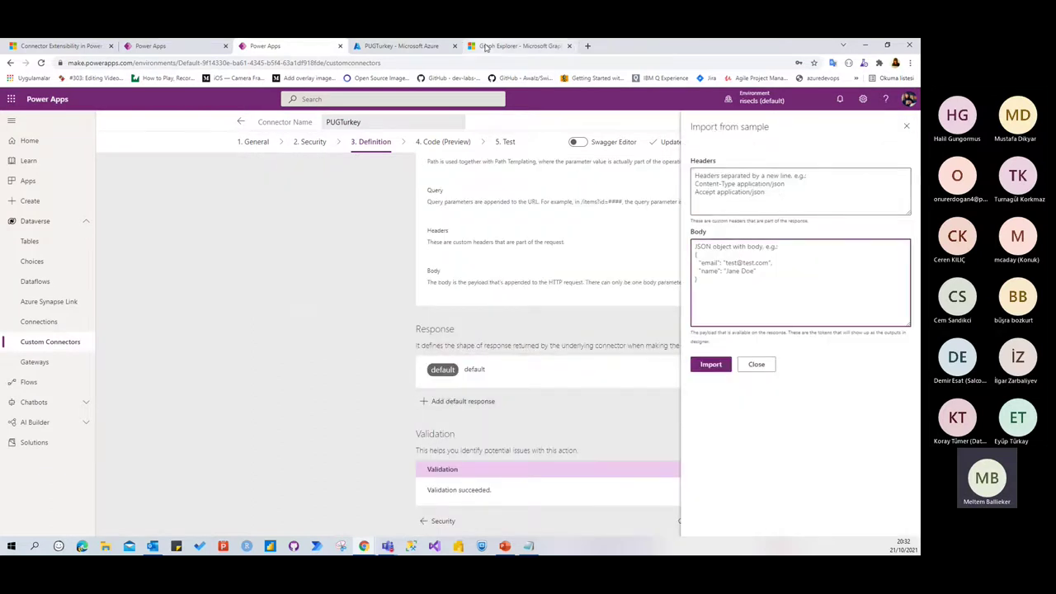
{"action": "left_click", "coordinate": [487, 47]}
{"action": "left_click", "coordinate": [373, 409]}
{"action": "key", "text": "ctrl+a"}
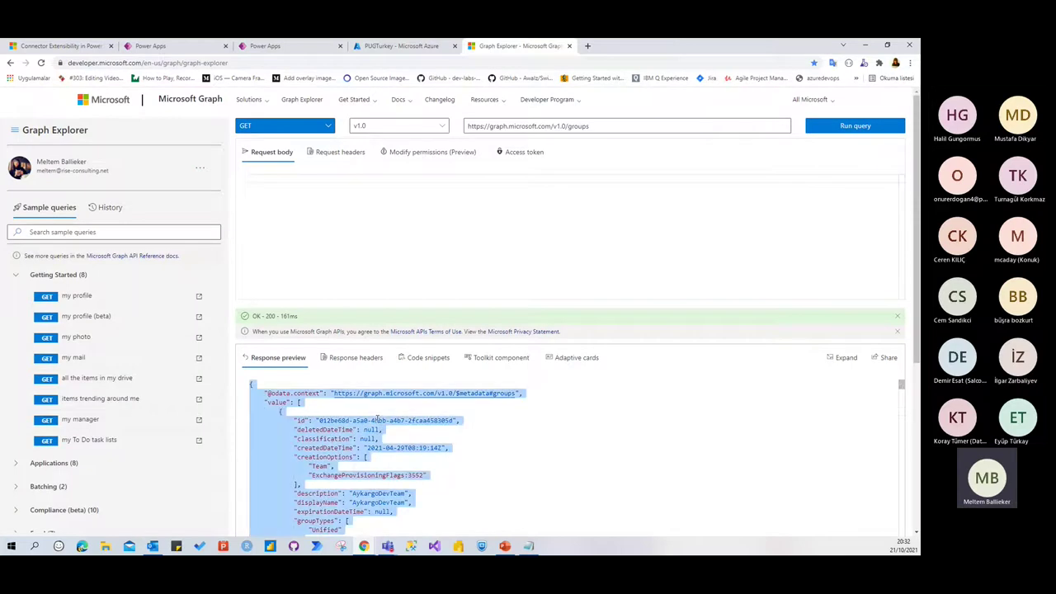
{"action": "left_click", "coordinate": [280, 47]}
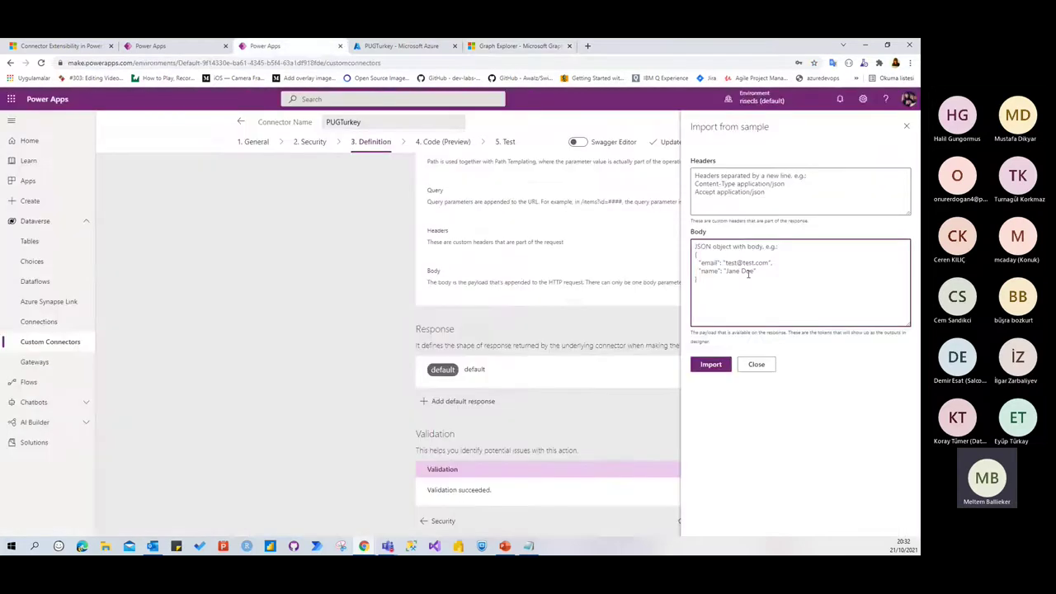
{"action": "key", "text": "ctrl+v"}
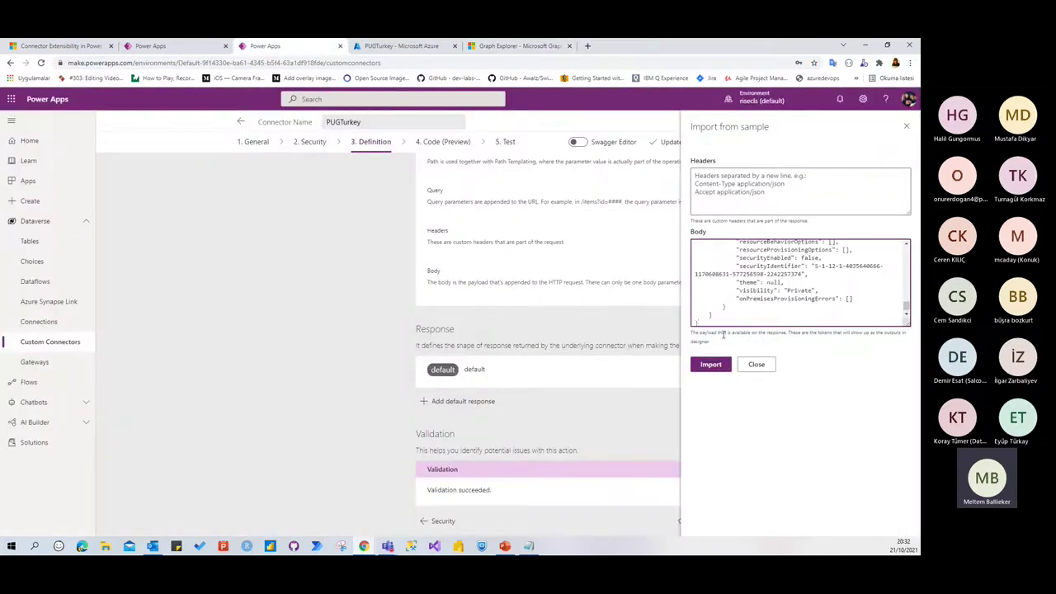
{"action": "left_click", "coordinate": [711, 364]}
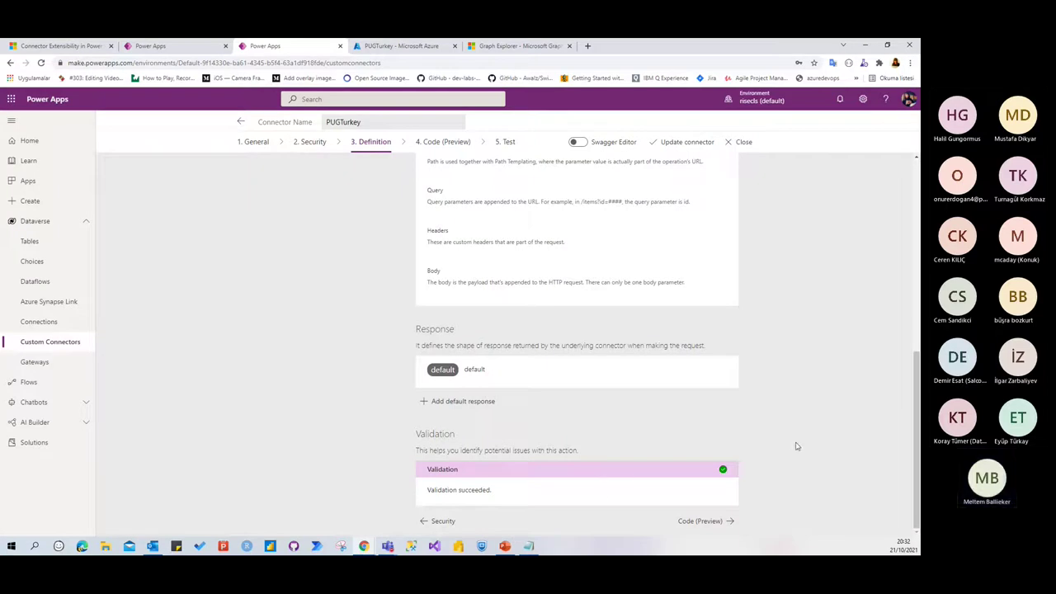
{"action": "left_click", "coordinate": [685, 142]}
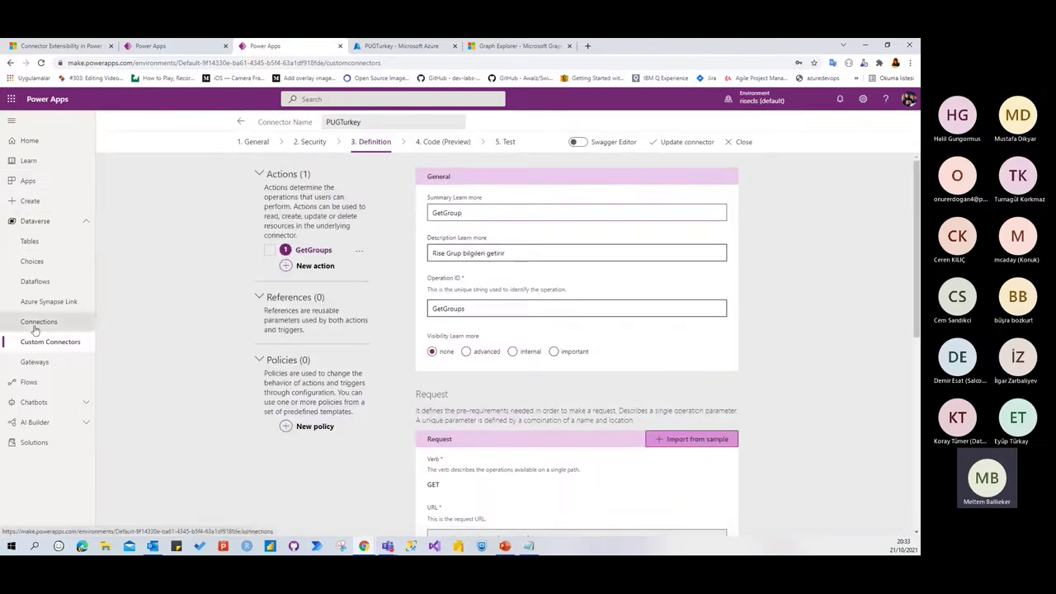
Inspect the PUGTurkey custom connector's details, then go back to the Apps list
{"action": "left_click", "coordinate": [31, 181]}
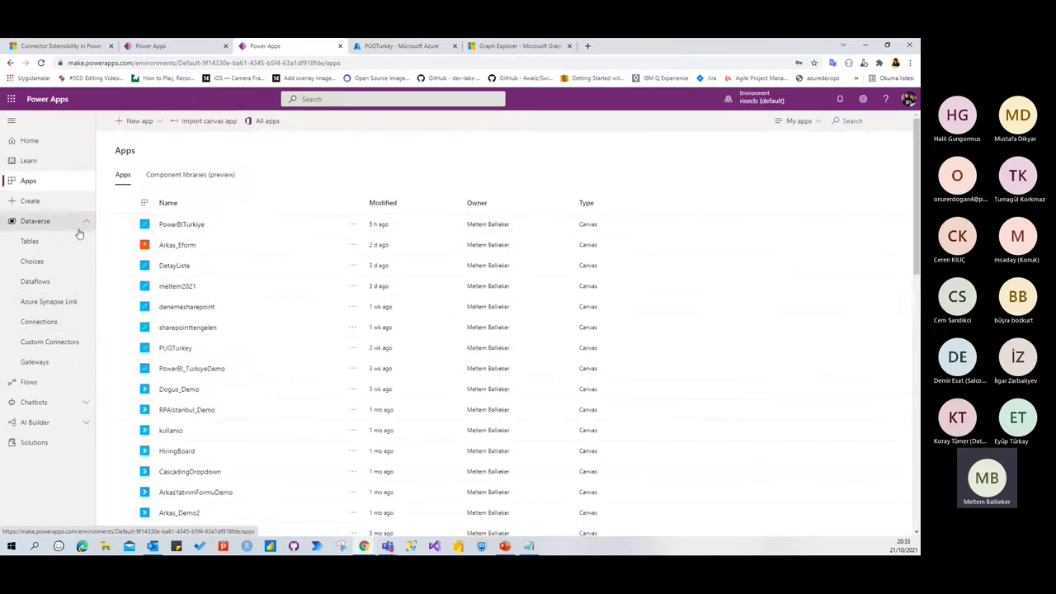
{"action": "left_click", "coordinate": [38, 341]}
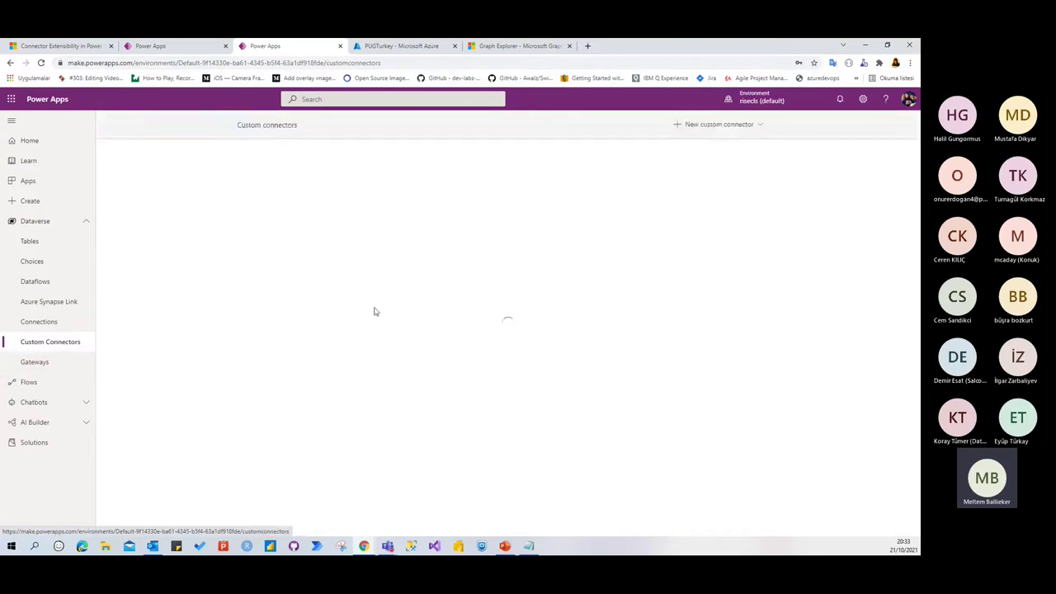
{"action": "scroll", "coordinate": [371, 298], "scroll_direction": "down", "scroll_amount": 2}
{"action": "scroll", "coordinate": [371, 301], "scroll_direction": "up", "scroll_amount": 2}
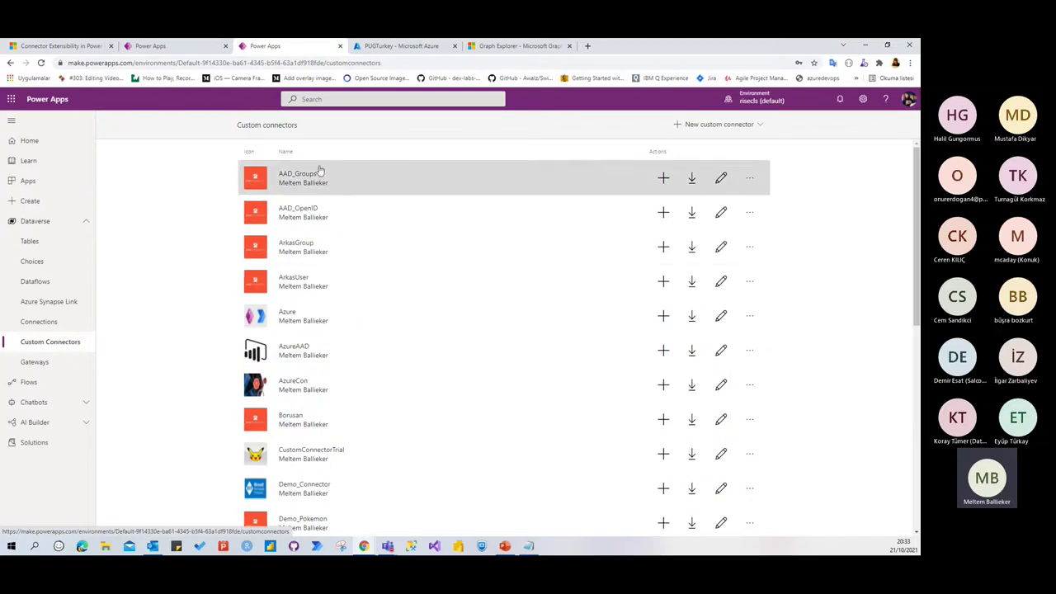
{"action": "scroll", "coordinate": [317, 324], "scroll_direction": "down", "scroll_amount": 1}
{"action": "scroll", "coordinate": [317, 324], "scroll_direction": "down", "scroll_amount": 5}
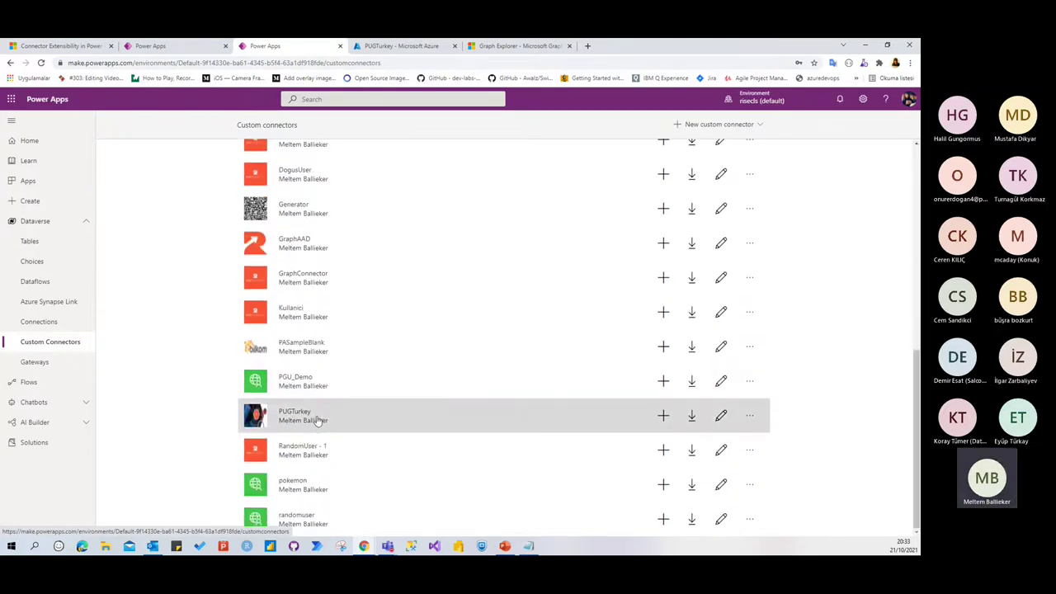
{"action": "left_click", "coordinate": [560, 420]}
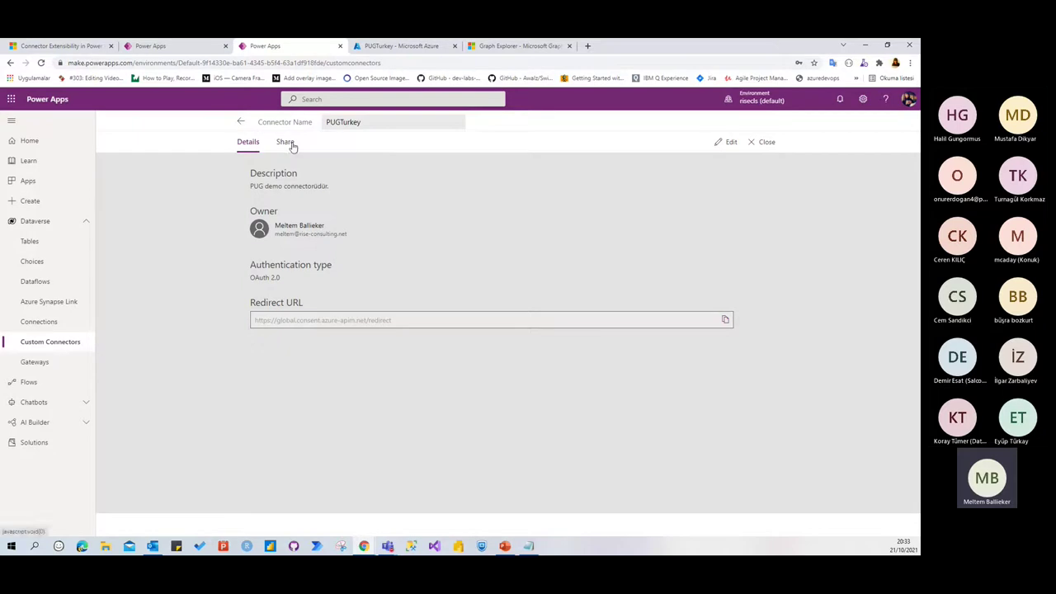
{"action": "left_click", "coordinate": [30, 184]}
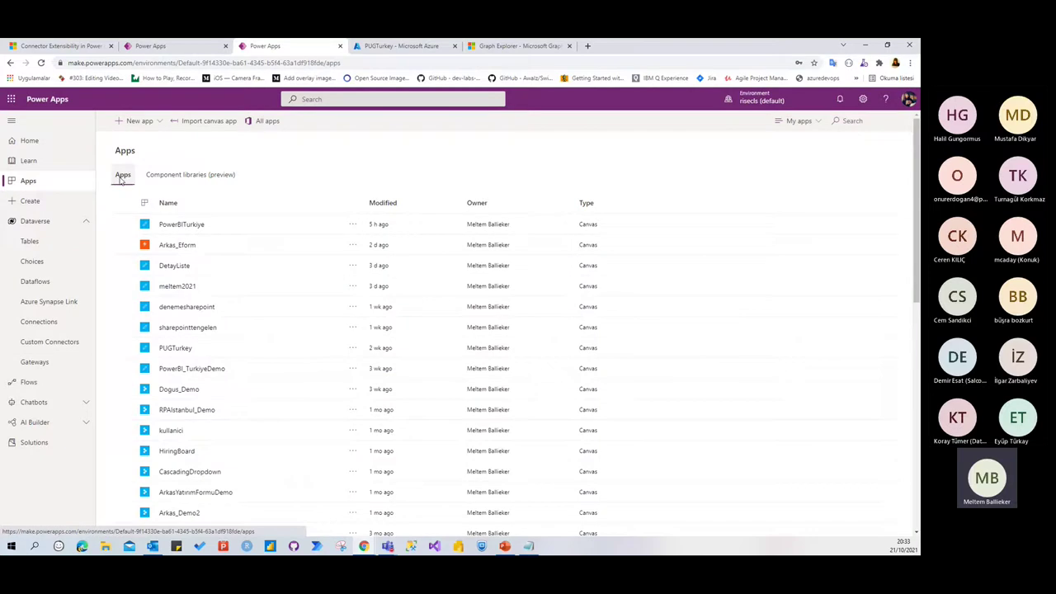
Create a blank Tablet-format canvas app named PUG_Demo
{"action": "left_click", "coordinate": [136, 122]}
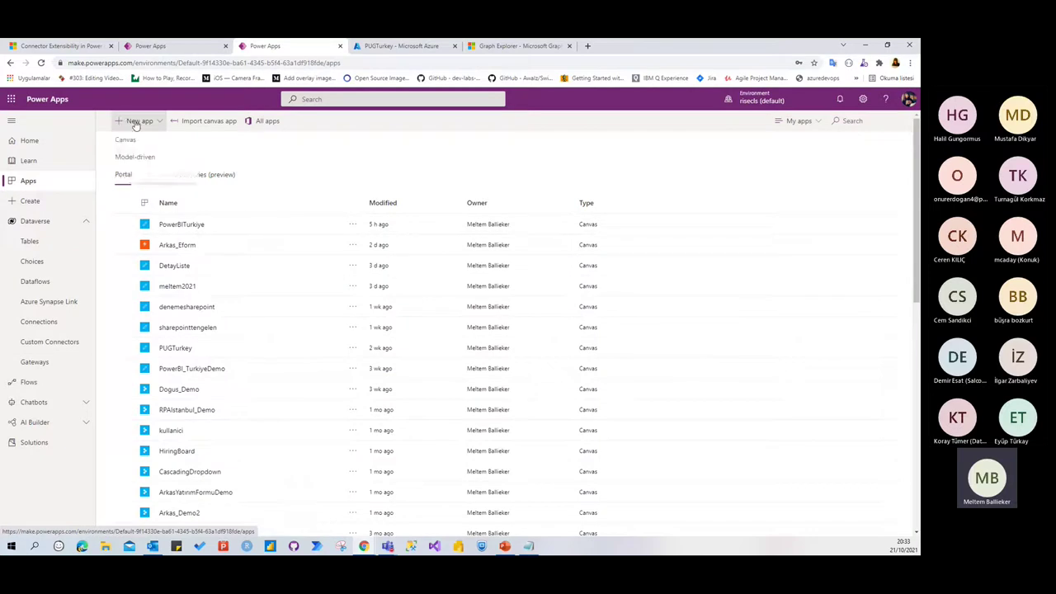
{"action": "left_click", "coordinate": [135, 143]}
{"action": "left_click", "coordinate": [504, 234]}
{"action": "type", "text": "PGU"}
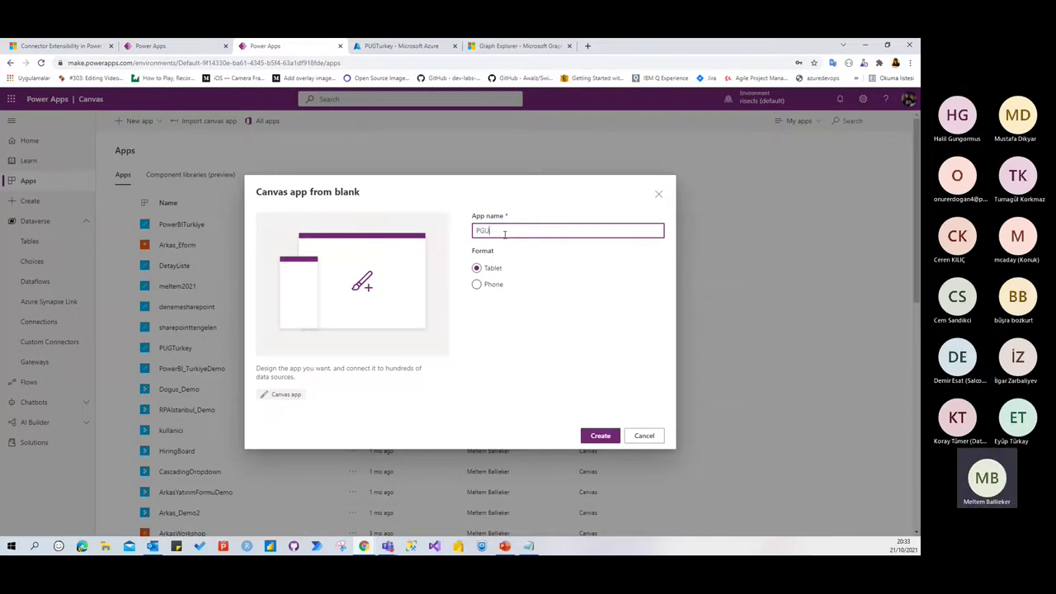
{"action": "key", "text": "BackSpace"}
{"action": "key", "text": "BackSpace"}
{"action": "type", "text": "UGTurkey"}
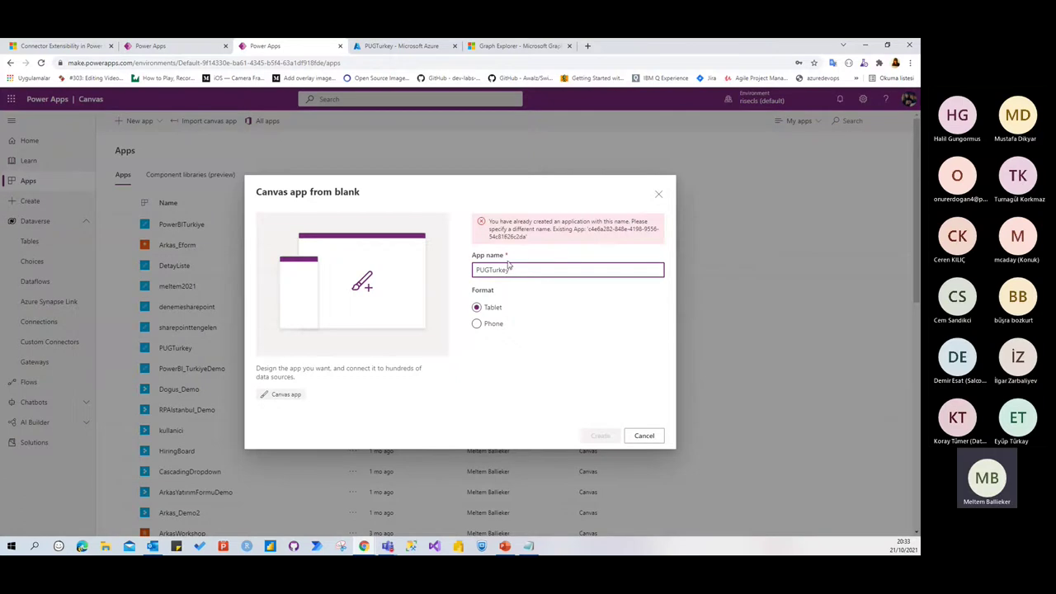
{"action": "key", "text": "BackSpace"}
{"action": "key", "text": "BackSpace"}
{"action": "key", "text": "BackSpace"}
{"action": "key", "text": "BackSpace"}
{"action": "key", "text": "BackSpace"}
{"action": "key", "text": "BackSpace"}
{"action": "type", "text": "_Demo"}
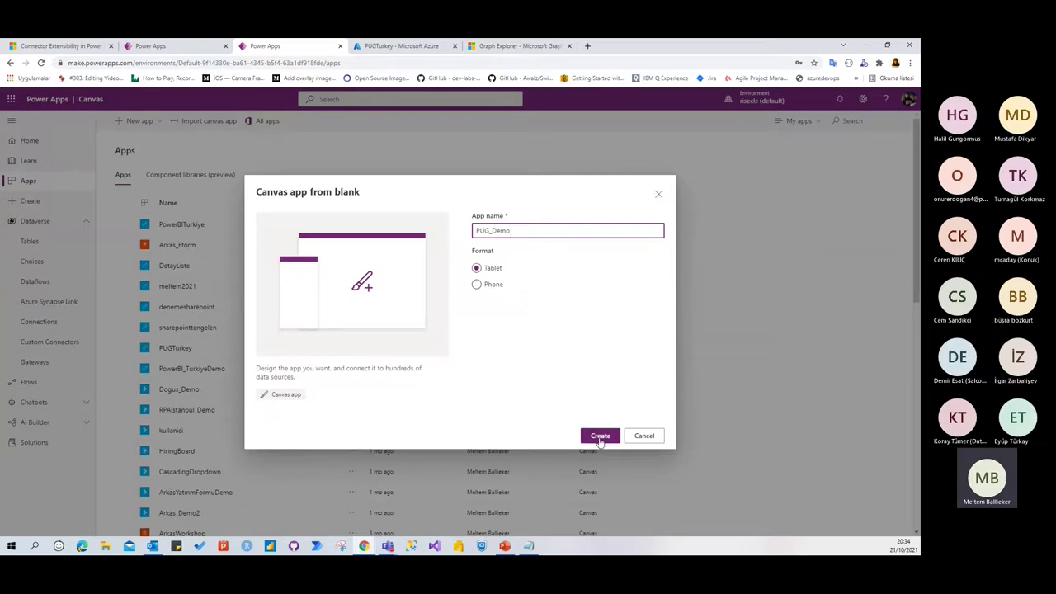
{"action": "left_click", "coordinate": [599, 438]}
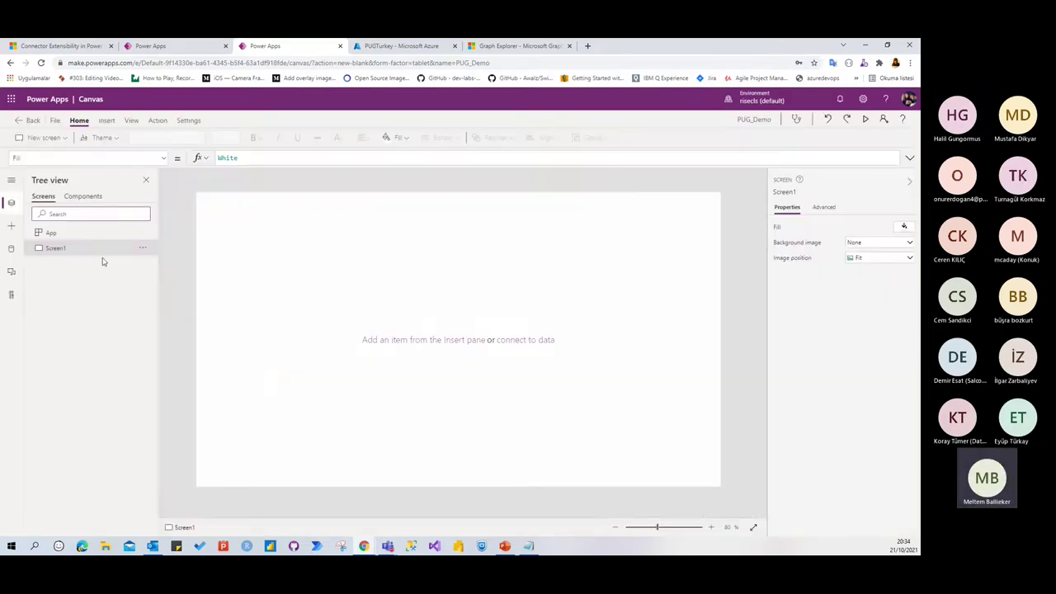
Add the PUGTurkey custom connector as the app's data source, signing in with the work account
{"action": "left_click", "coordinate": [11, 248]}
{"action": "left_click", "coordinate": [56, 216]}
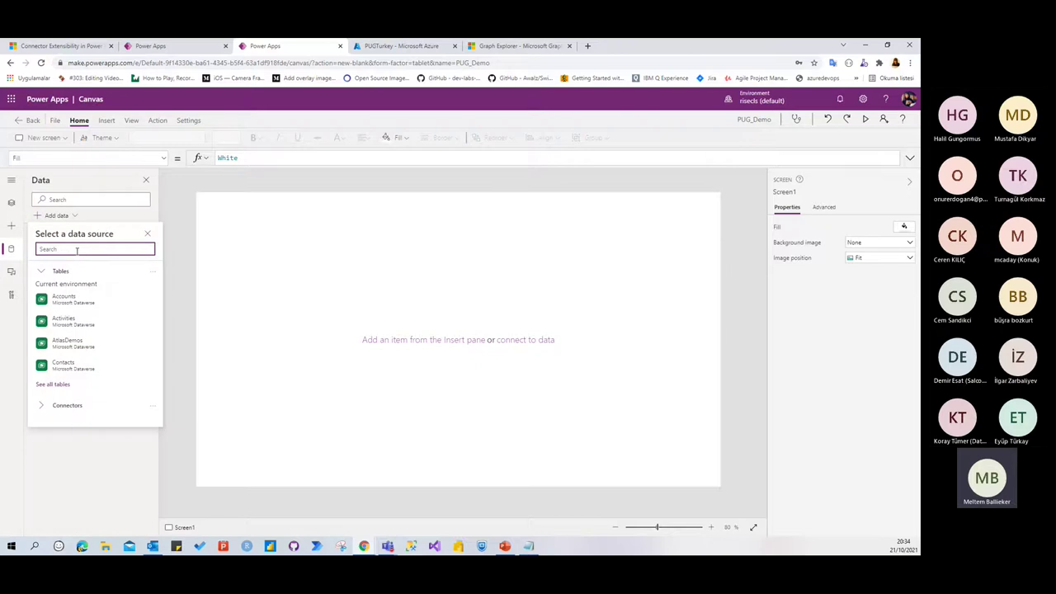
{"action": "type", "text": "PUG"}
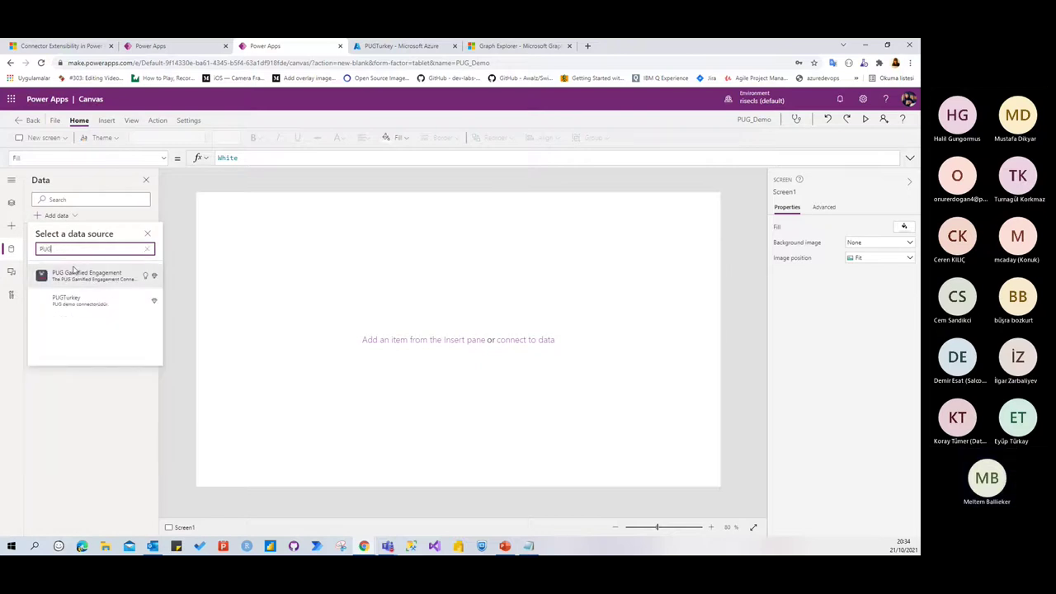
{"action": "left_click", "coordinate": [71, 300]}
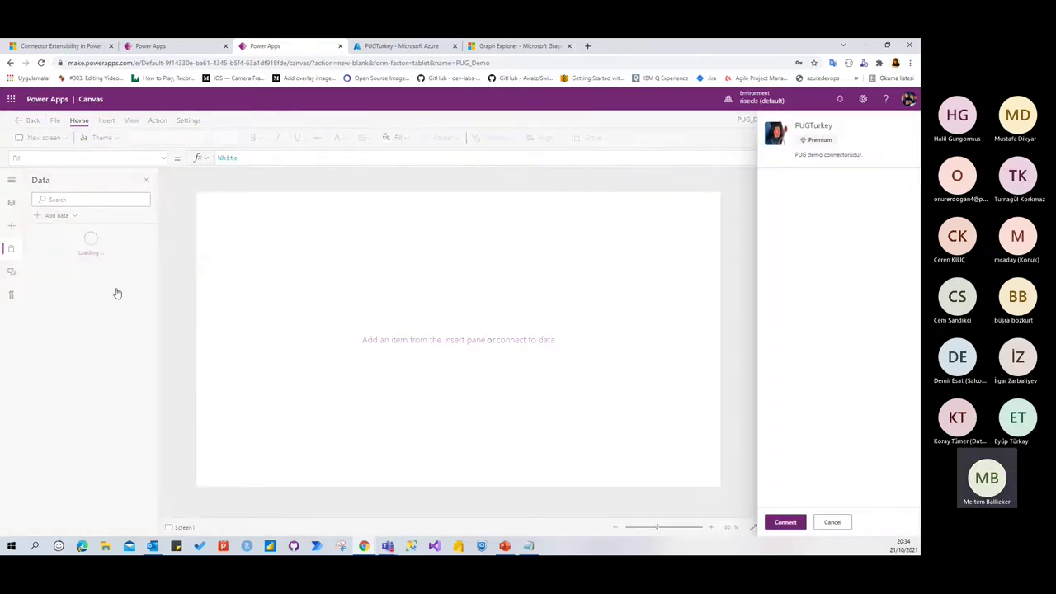
{"action": "left_click", "coordinate": [784, 526]}
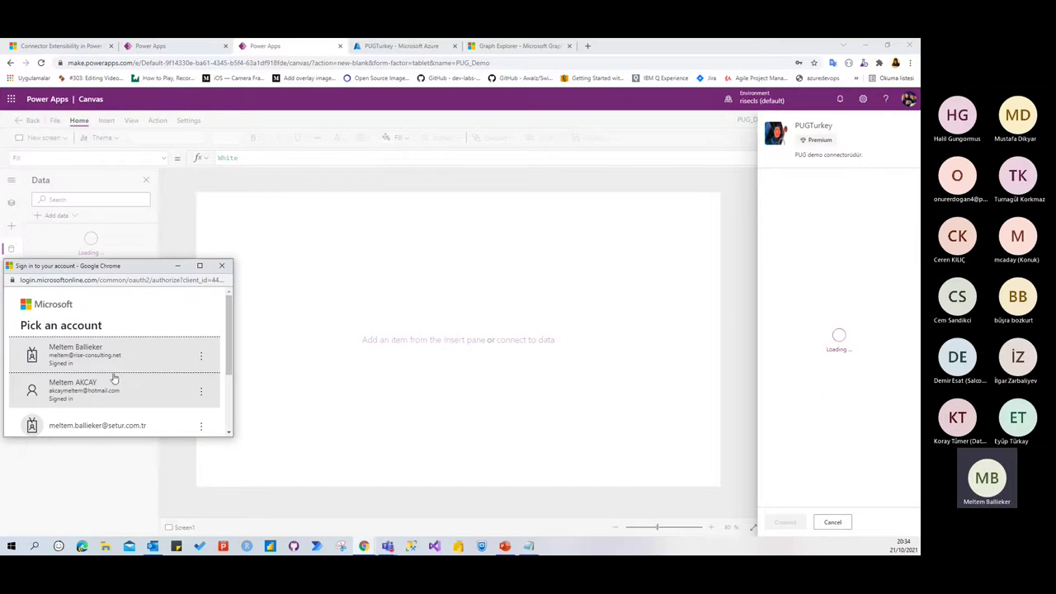
{"action": "left_click", "coordinate": [116, 361]}
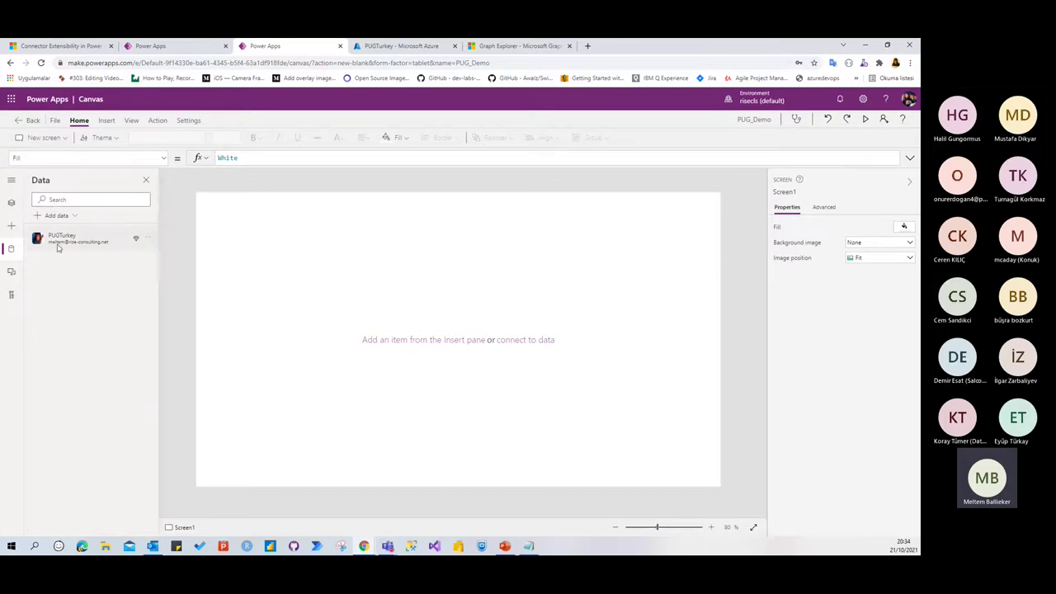
{"action": "mouse_move", "coordinate": [59, 248]}
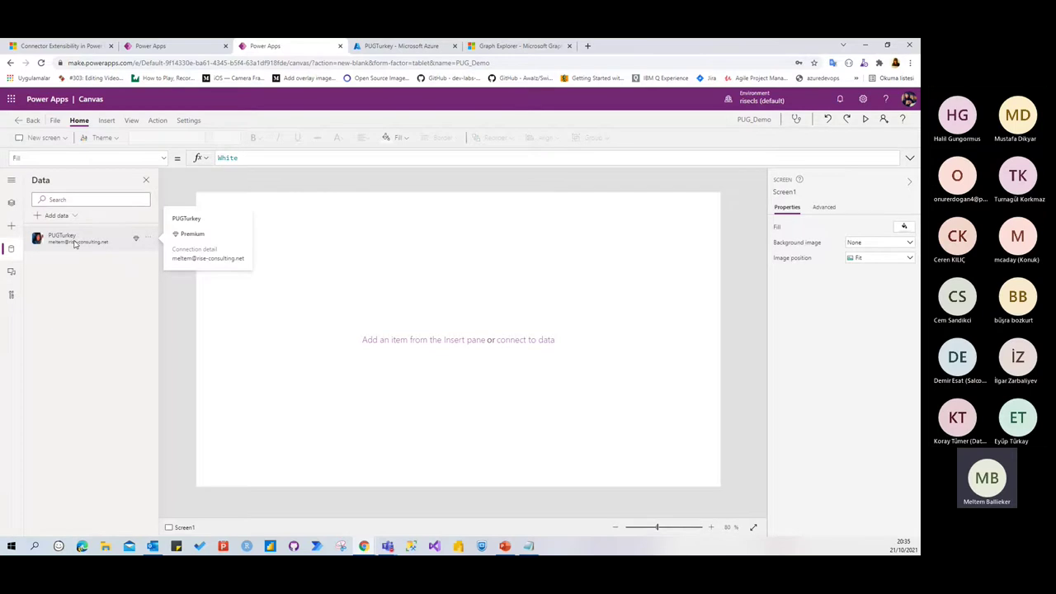
{"action": "left_click", "coordinate": [11, 225]}
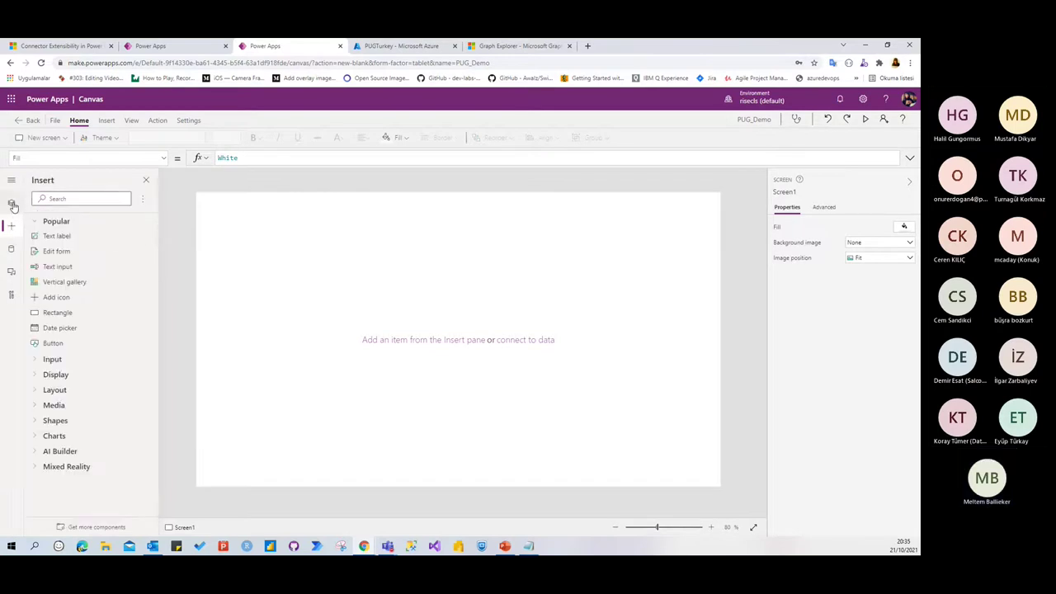
Insert a Data table (preview) control onto Screen1
{"action": "left_click", "coordinate": [77, 201]}
{"action": "type", "text": "data"}
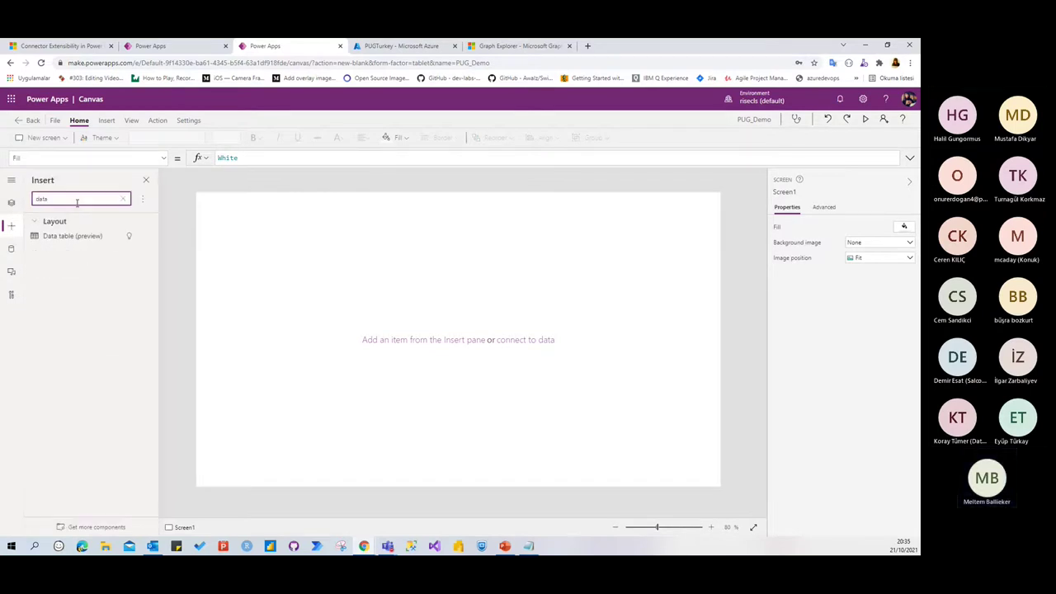
{"action": "key", "text": "Return"}
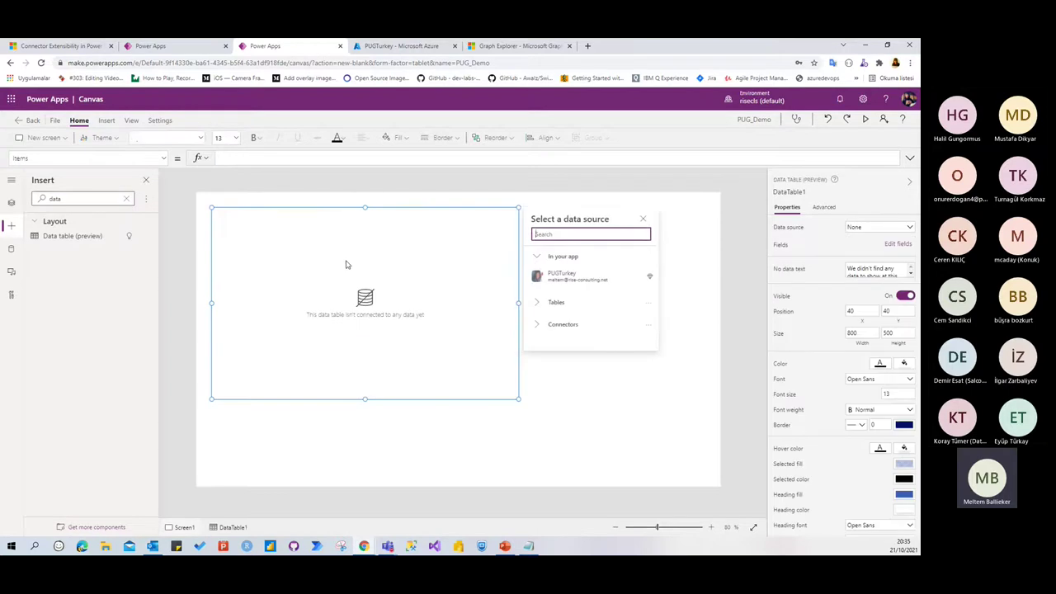
Add a button and position it just below the data table
{"action": "double_click", "coordinate": [75, 199]}
{"action": "key", "text": "BackSpace"}
{"action": "type", "text": "but"}
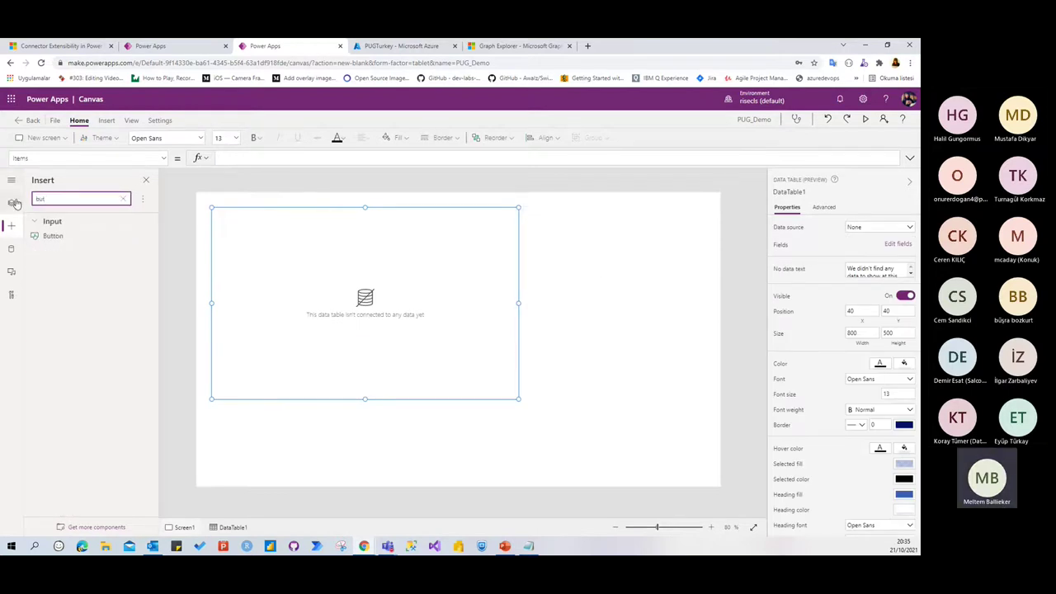
{"action": "left_click", "coordinate": [51, 236]}
{"action": "left_click_drag", "start_coordinate": [237, 222], "coordinate": [360, 407]}
{"action": "left_click", "coordinate": [366, 360]}
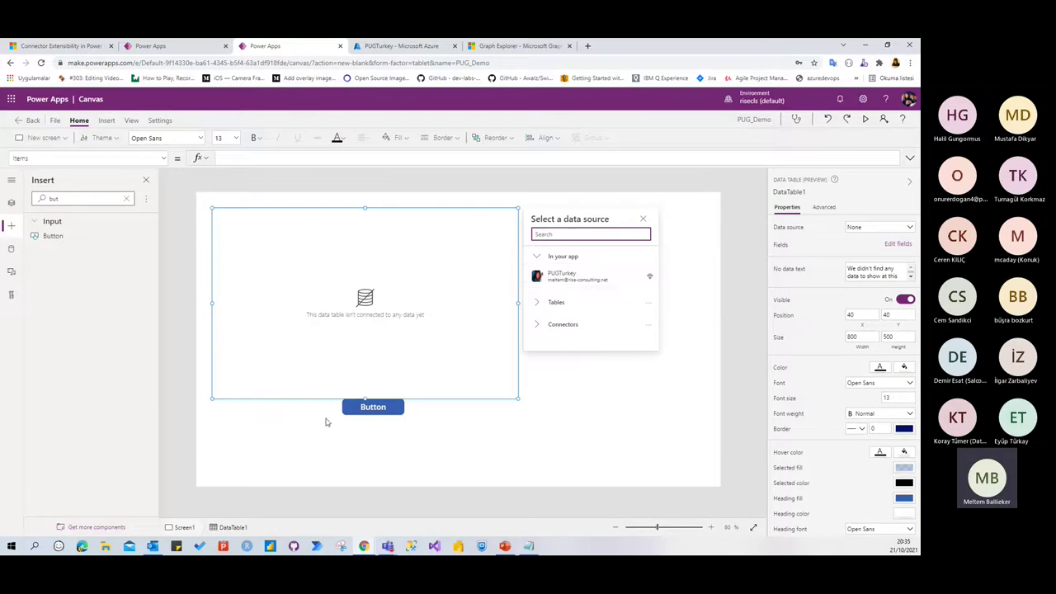
{"action": "left_click", "coordinate": [373, 407]}
{"action": "left_click_drag", "start_coordinate": [373, 407], "coordinate": [375, 424]}
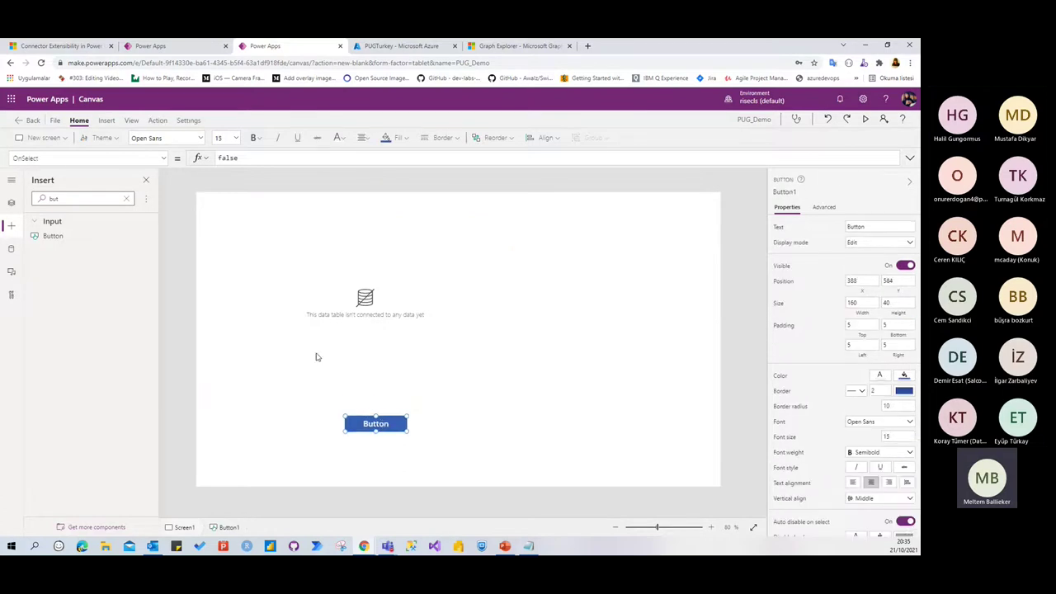
Change the button's label text to Getir
{"action": "left_click", "coordinate": [856, 226]}
{"action": "type", "text": "Getir"}
{"action": "left_click", "coordinate": [457, 429]}
Set the Getir button's OnSelect to UpdateContext({RiseGrupInfo: PUGTurkey.GetGroups()})
{"action": "left_click", "coordinate": [378, 422]}
{"action": "type", "text": "Up"}
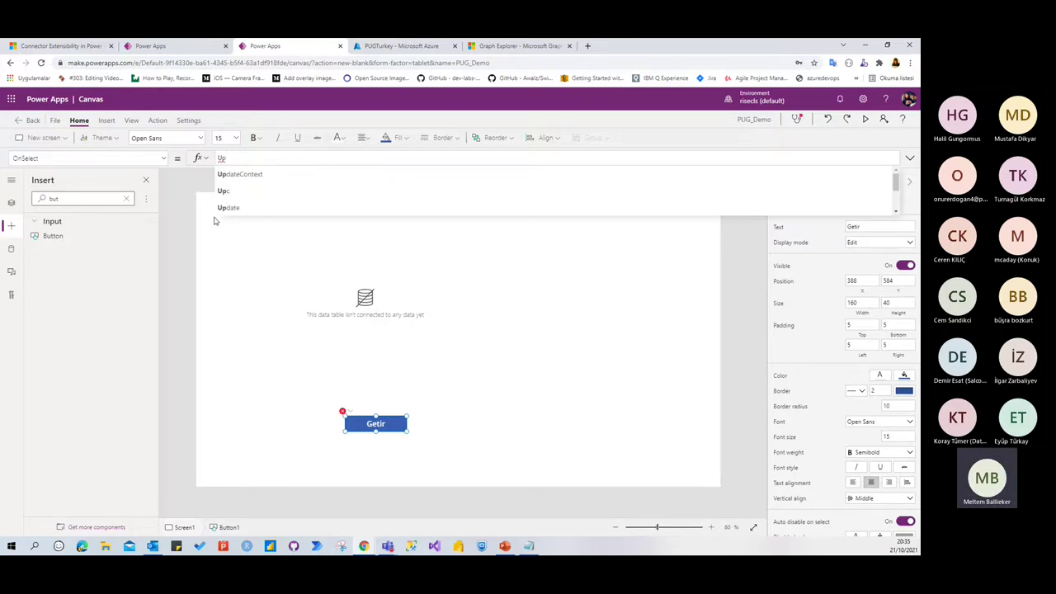
{"action": "key", "text": "Tab"}
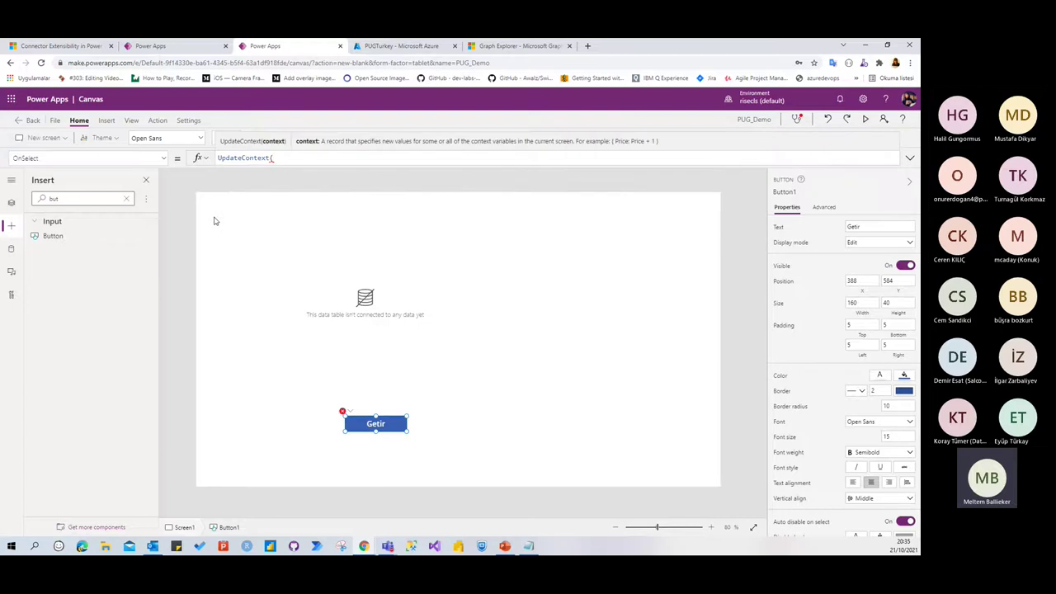
{"action": "type", "text": "{RiseG"}
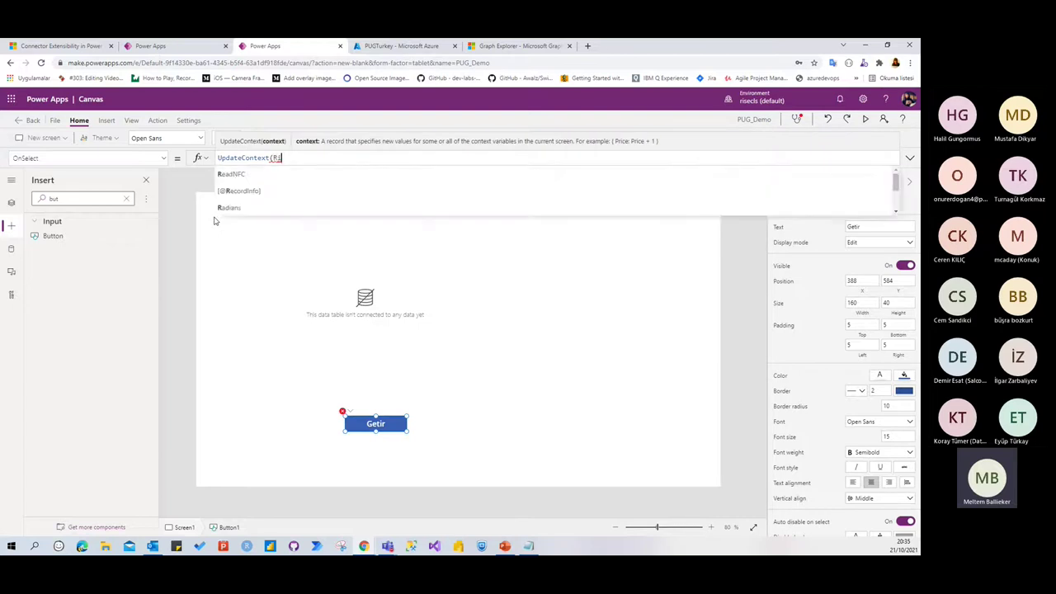
{"action": "type", "text": "rupInfo"}
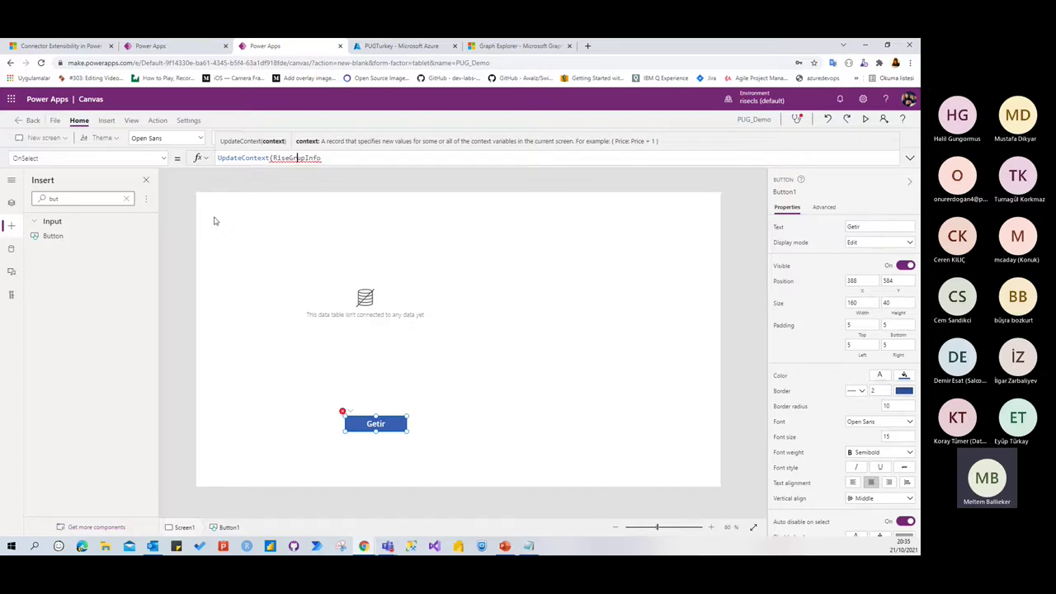
{"action": "type", "text": "{"}
{"action": "key", "text": "End"}
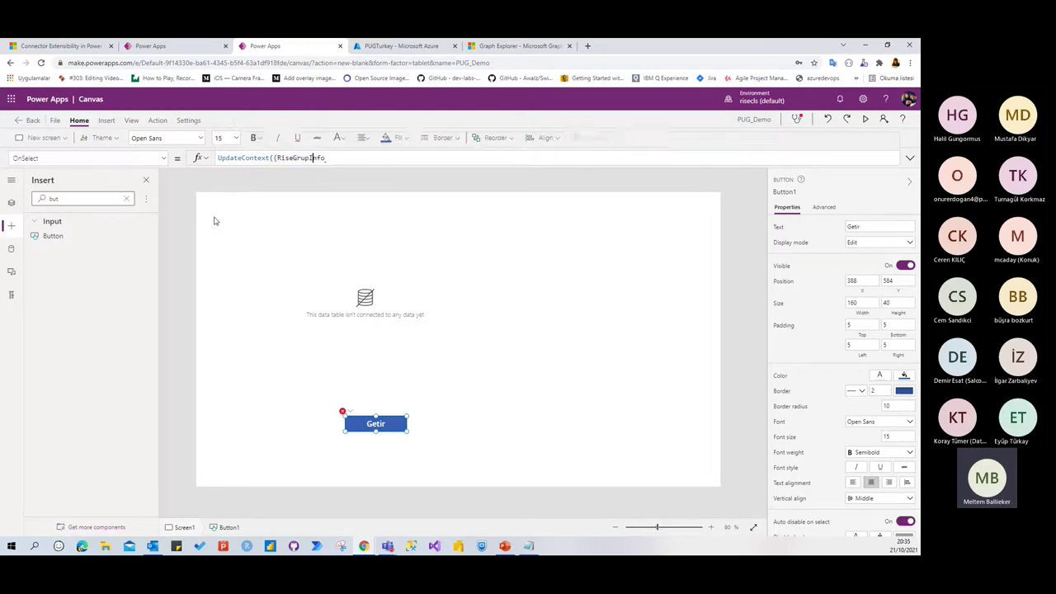
{"action": "type", "text": ": "}
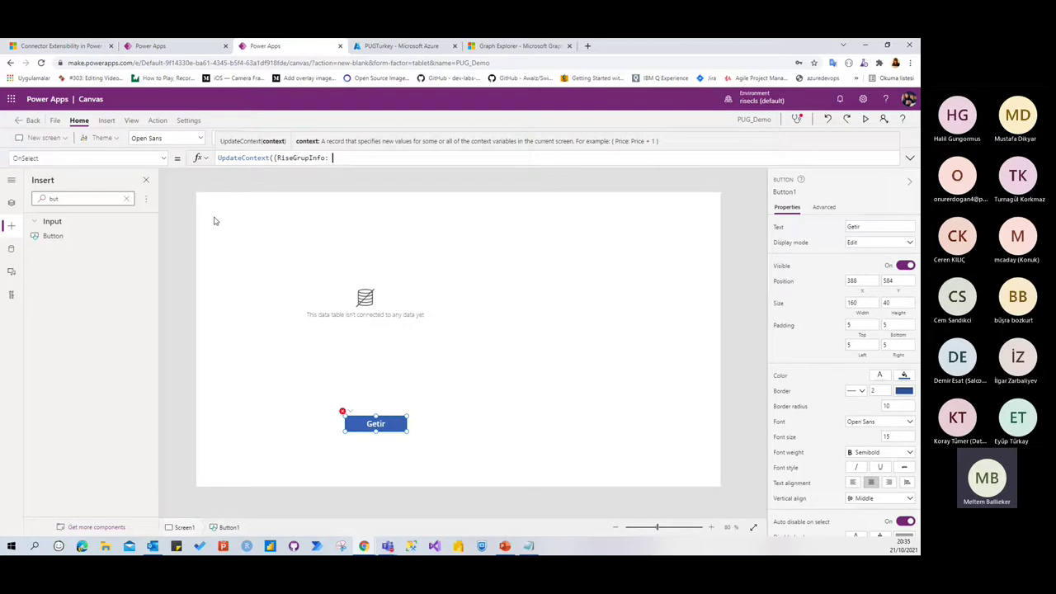
{"action": "type", "text": "P"}
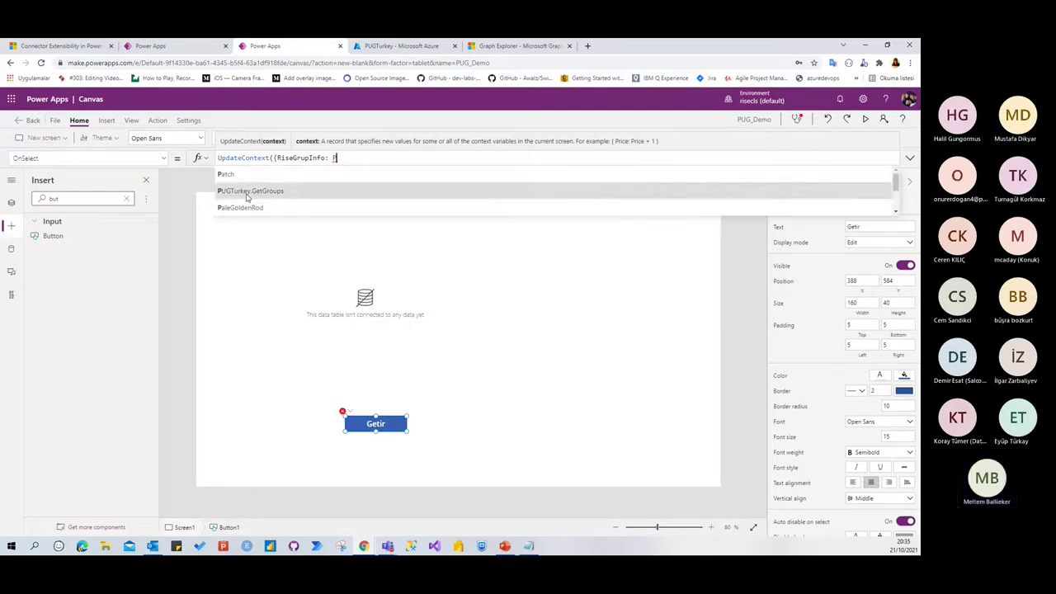
{"action": "left_click", "coordinate": [250, 193]}
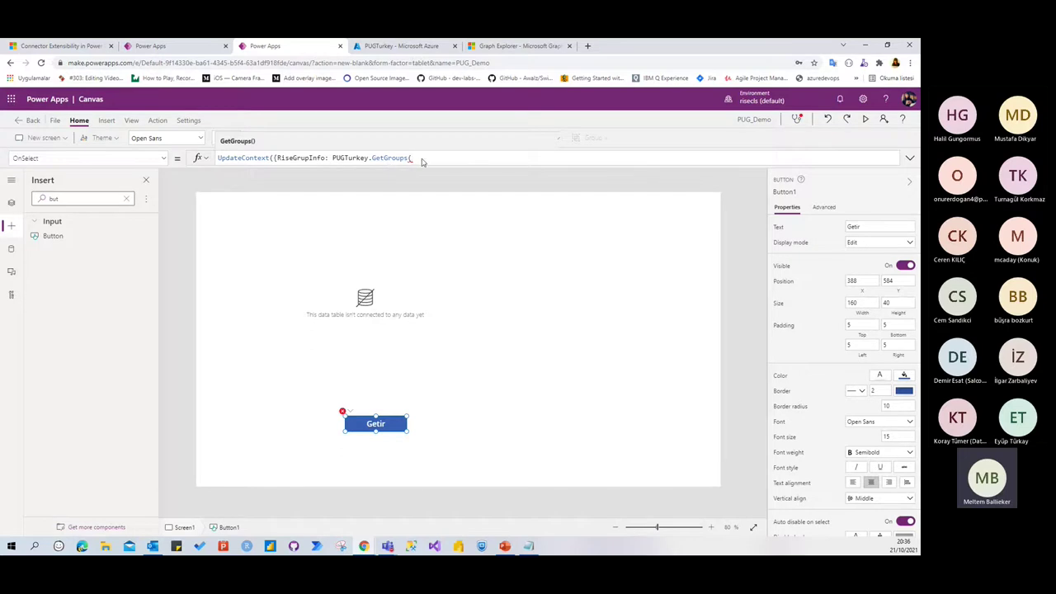
{"action": "type", "text": ")"}
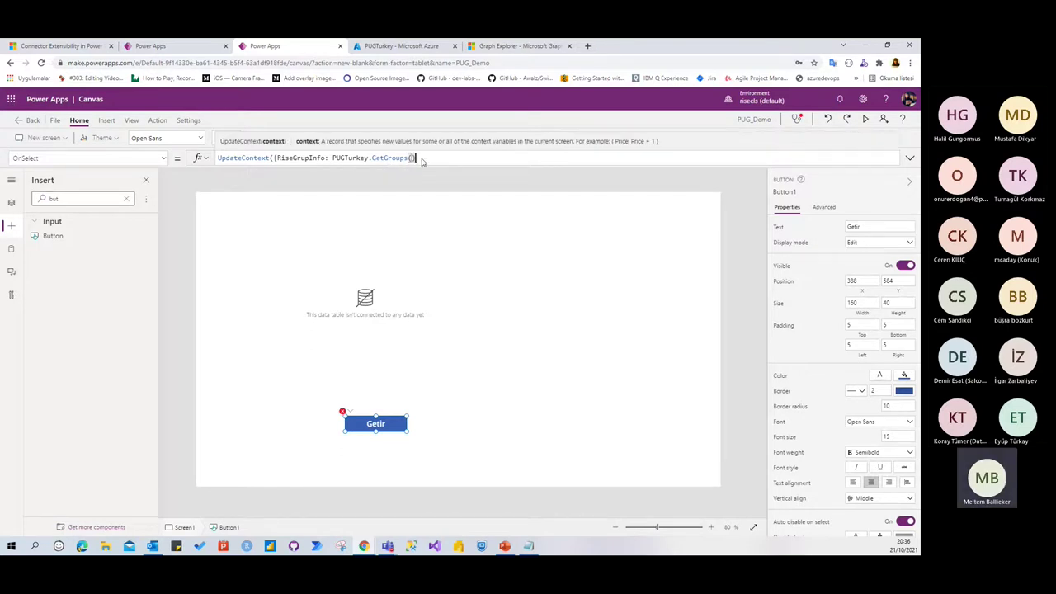
{"action": "type", "text": "}"}
{"action": "type", "text": ")"}
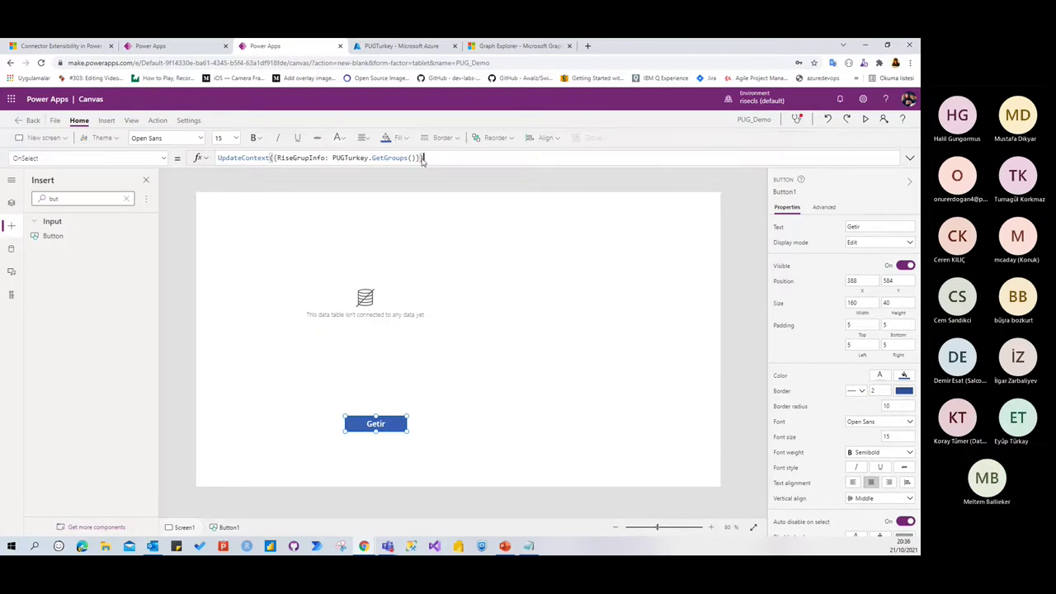
{"action": "left_click", "coordinate": [486, 427]}
{"action": "left_click", "coordinate": [368, 419]}
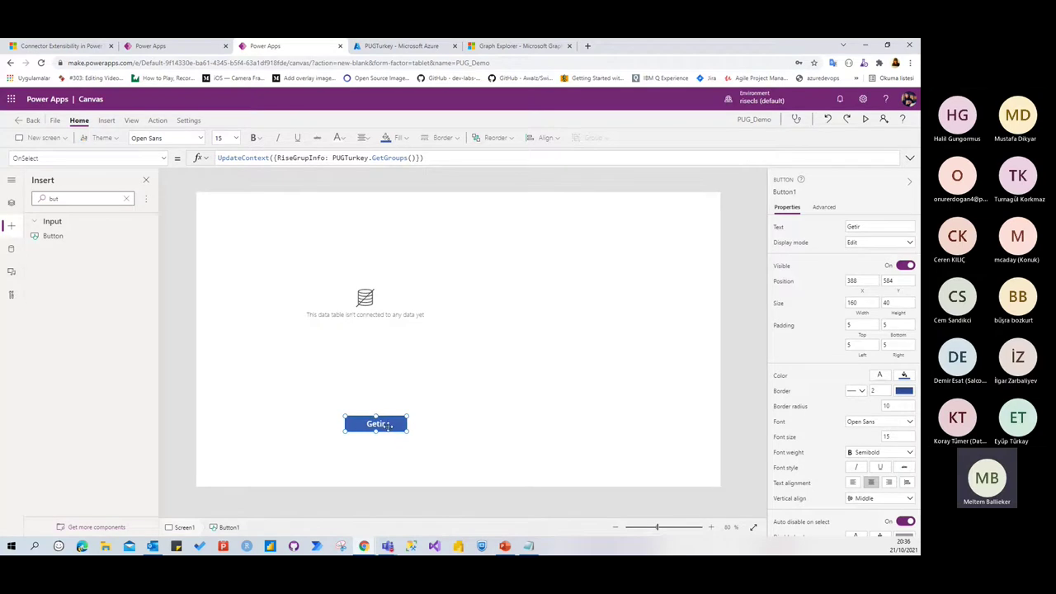
Set the data table's Items property to RiseGrupInfo.value
{"action": "left_click", "coordinate": [382, 330]}
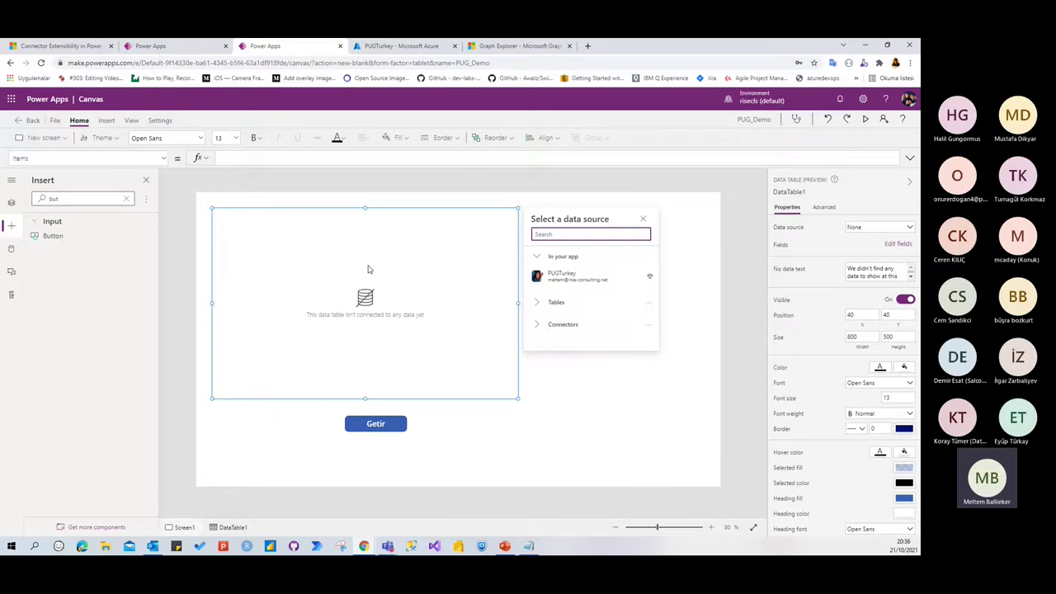
{"action": "left_click", "coordinate": [263, 155]}
{"action": "type", "text": "RiseGrupInfo"}
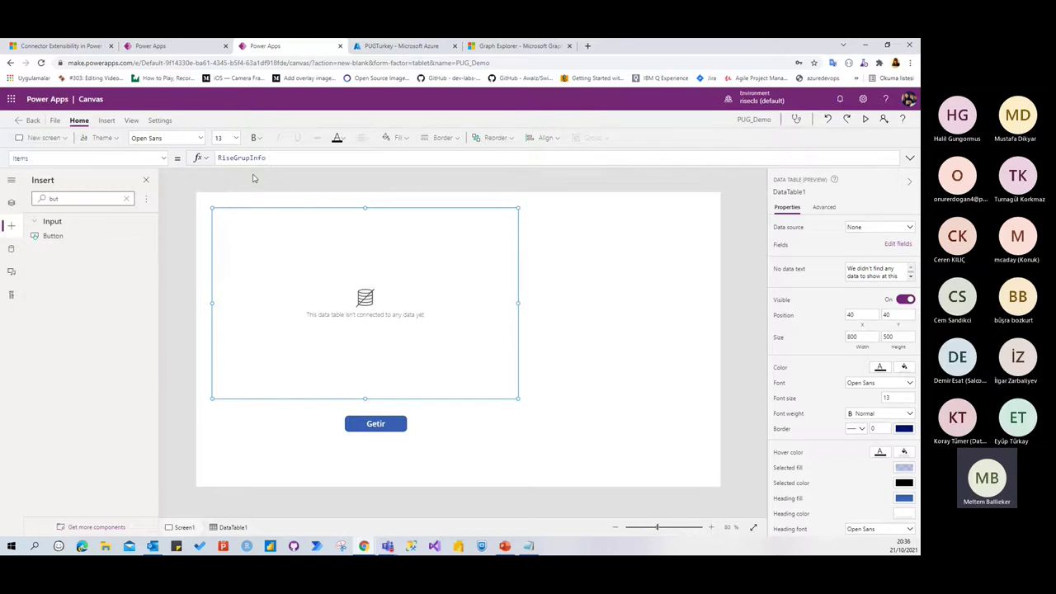
{"action": "type", "text": ".value"}
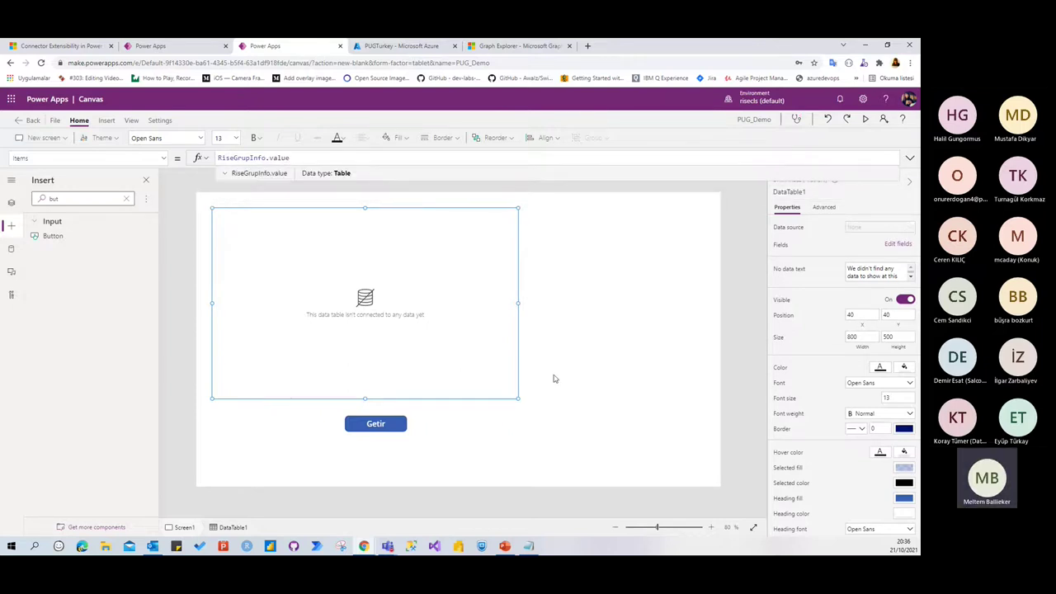
Add displayName, mail and createdDateTime as table columns, then close the side panes
{"action": "left_click", "coordinate": [898, 245]}
{"action": "left_click", "coordinate": [642, 202]}
{"action": "scroll", "coordinate": [682, 305], "scroll_direction": "down", "scroll_amount": 5}
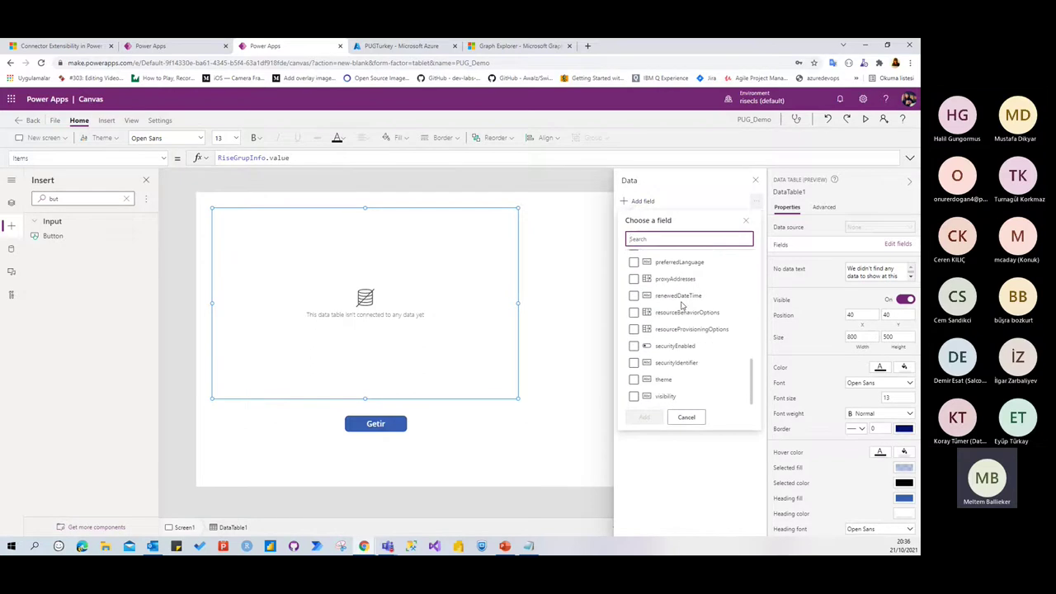
{"action": "scroll", "coordinate": [681, 305], "scroll_direction": "up", "scroll_amount": 5}
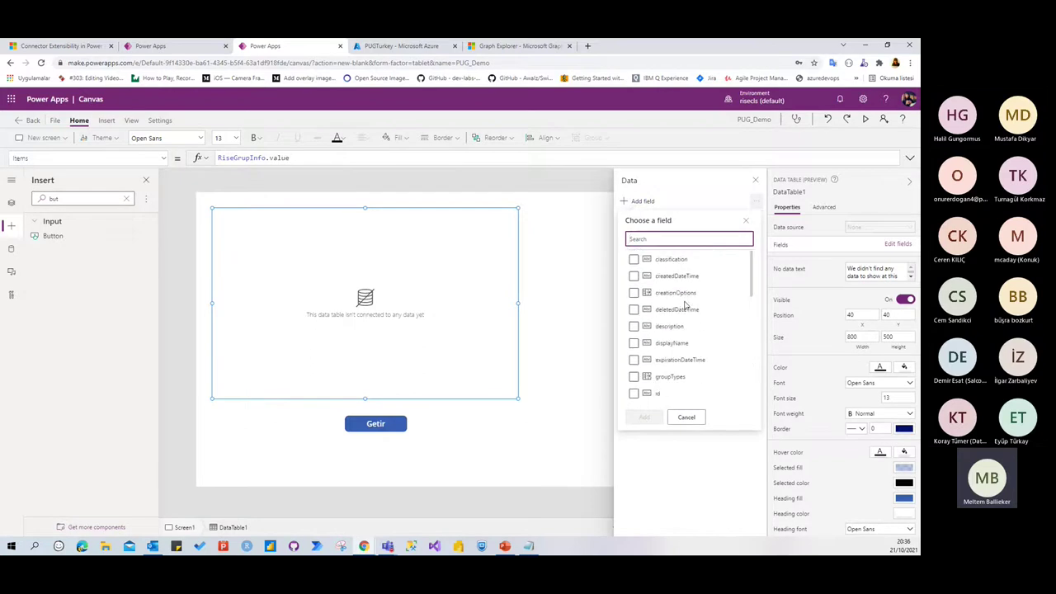
{"action": "left_click", "coordinate": [673, 345]}
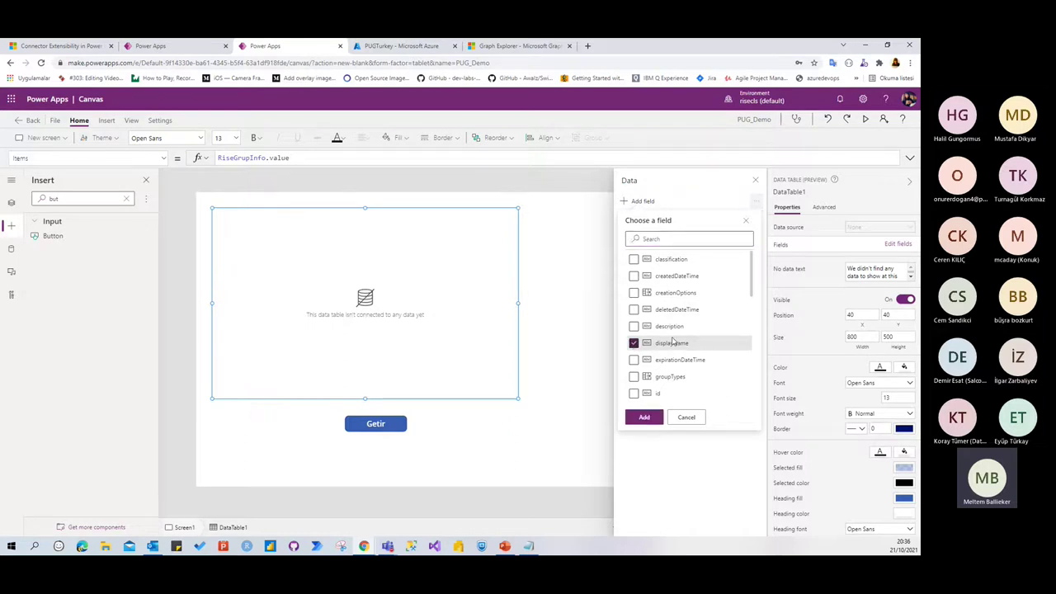
{"action": "left_click", "coordinate": [155, 49]}
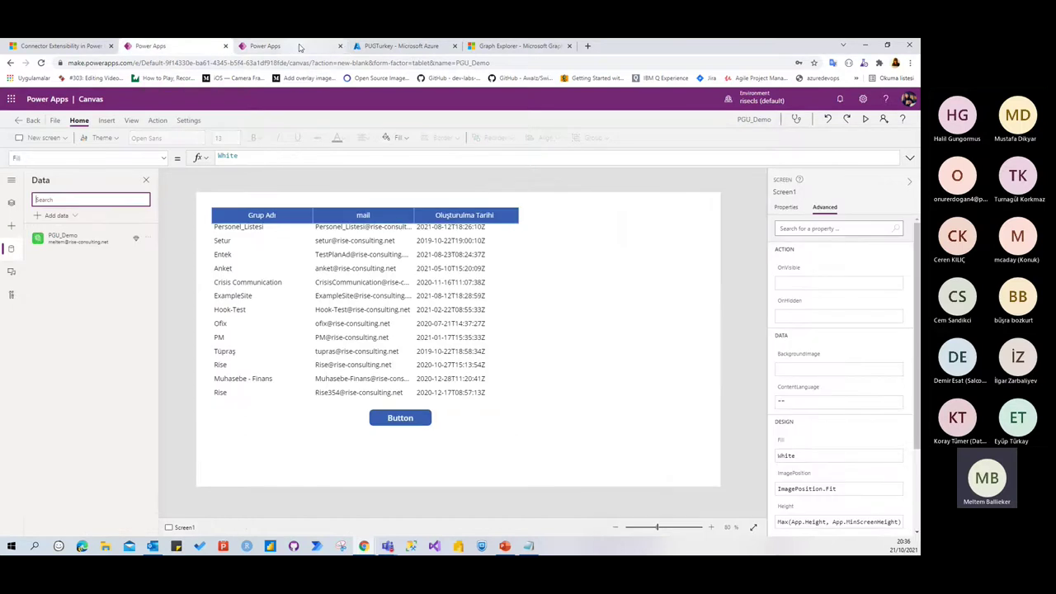
{"action": "left_click", "coordinate": [272, 46]}
{"action": "scroll", "coordinate": [660, 363], "scroll_direction": "down", "scroll_amount": 3}
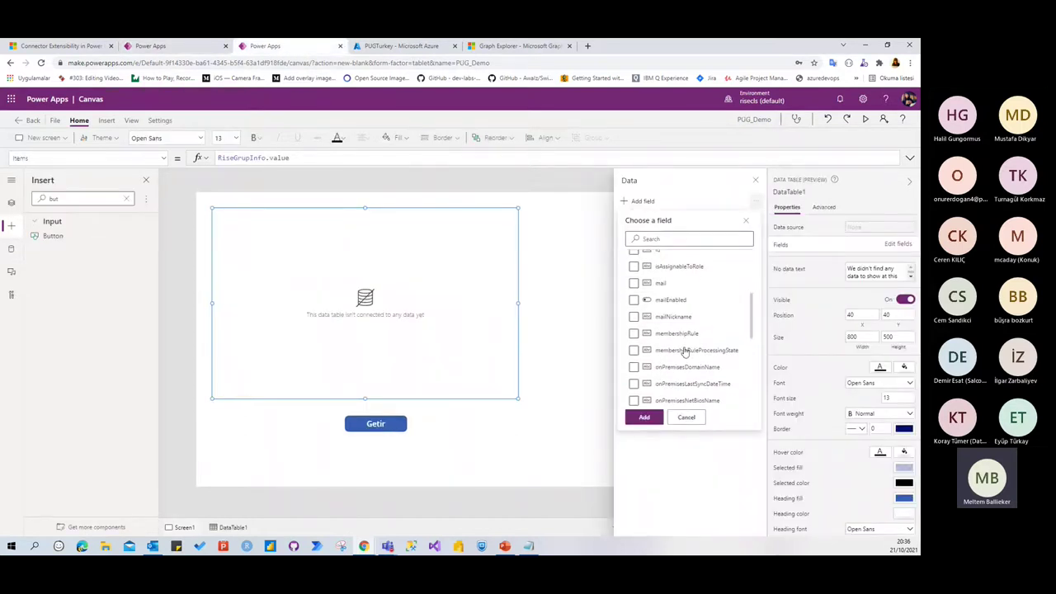
{"action": "scroll", "coordinate": [642, 284], "scroll_direction": "up", "scroll_amount": 3}
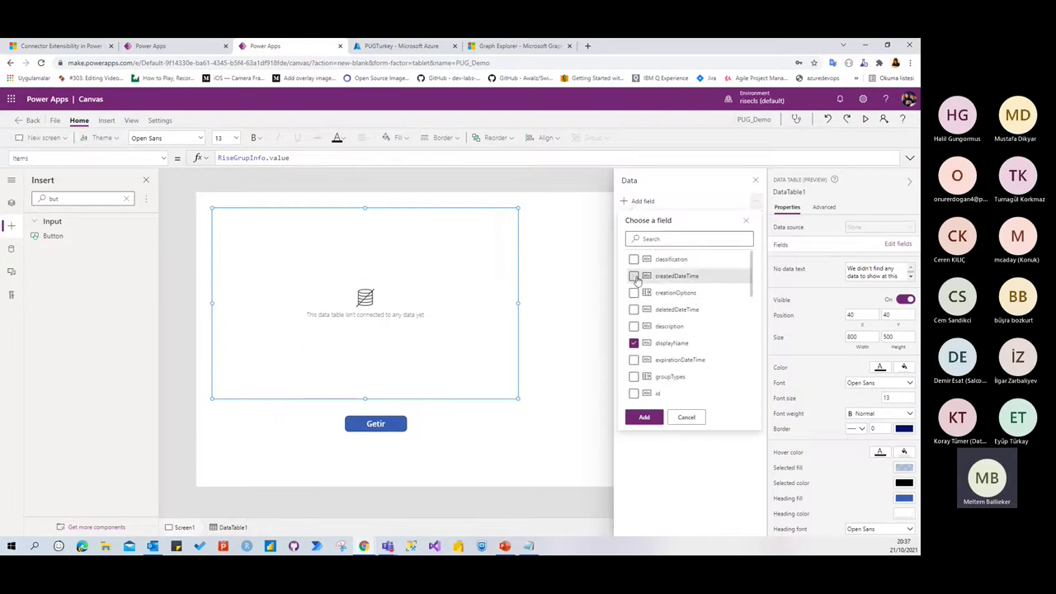
{"action": "left_click", "coordinate": [644, 417]}
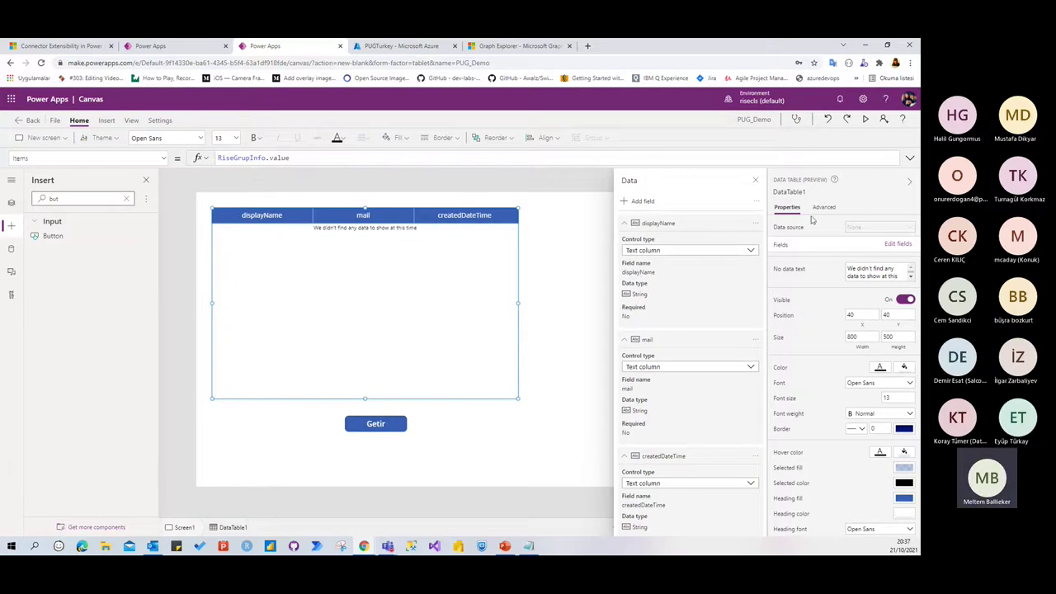
{"action": "left_click", "coordinate": [755, 180]}
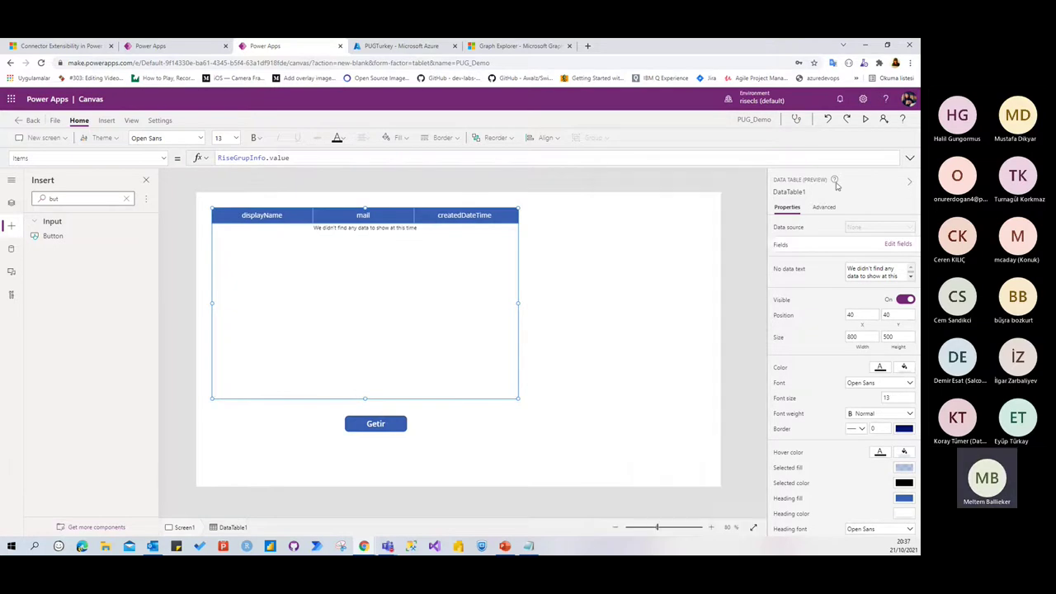
{"action": "left_click", "coordinate": [911, 182]}
Preview the app and press Getir to load group names, mails and creation dates
{"action": "left_click", "coordinate": [865, 120]}
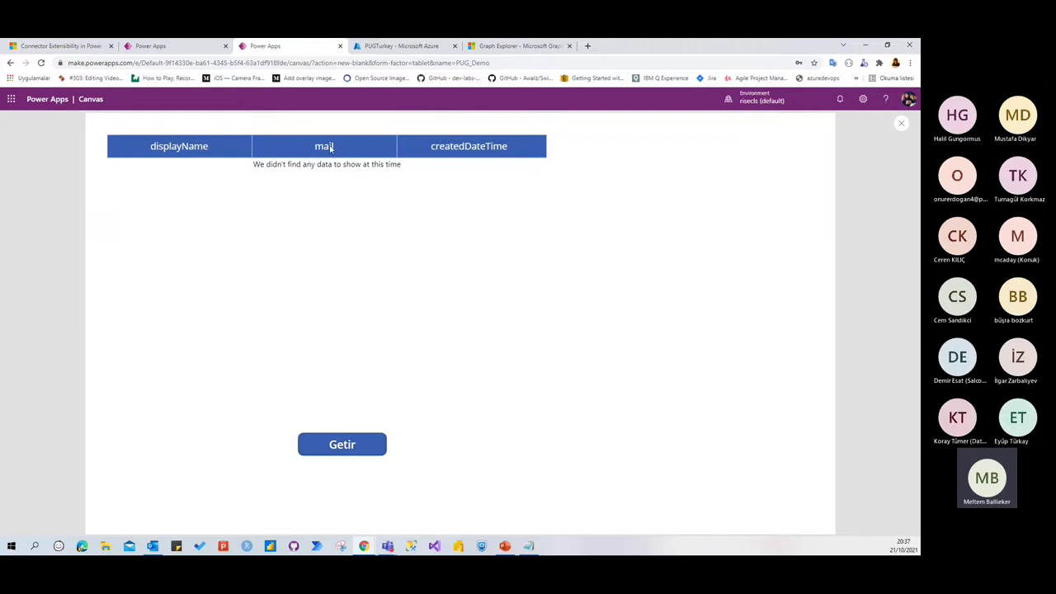
{"action": "left_click", "coordinate": [354, 445]}
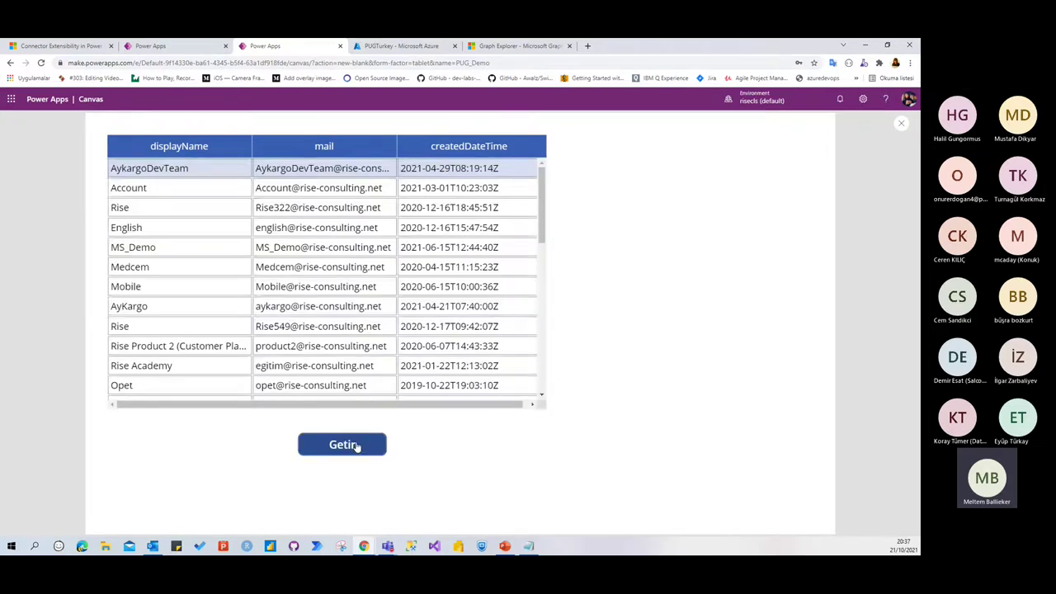
{"action": "scroll", "coordinate": [241, 256], "scroll_direction": "down", "scroll_amount": 5}
{"action": "scroll", "coordinate": [242, 255], "scroll_direction": "down", "scroll_amount": 3}
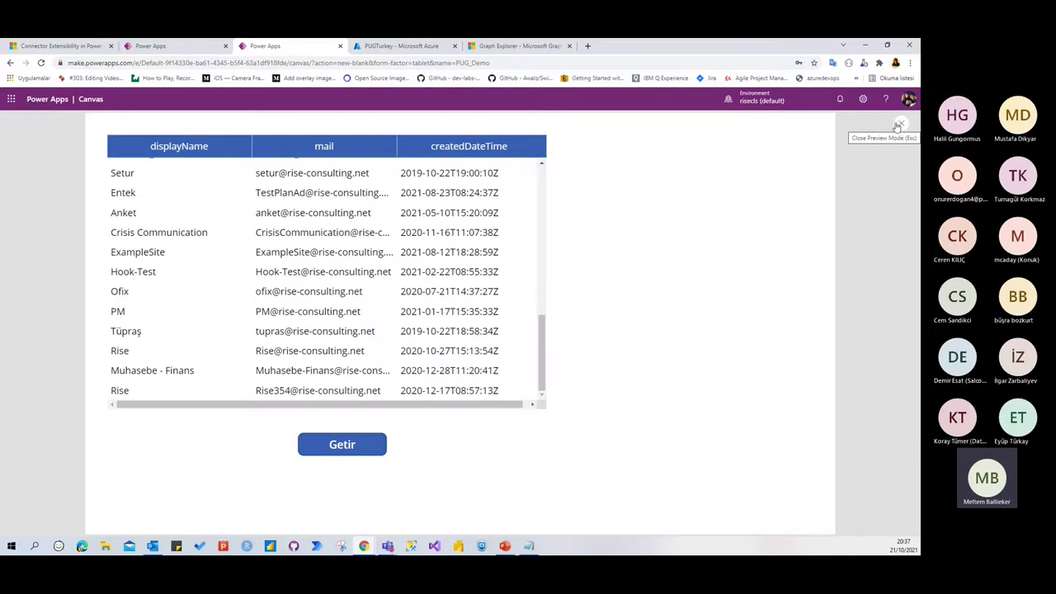
{"action": "left_click", "coordinate": [401, 46]}
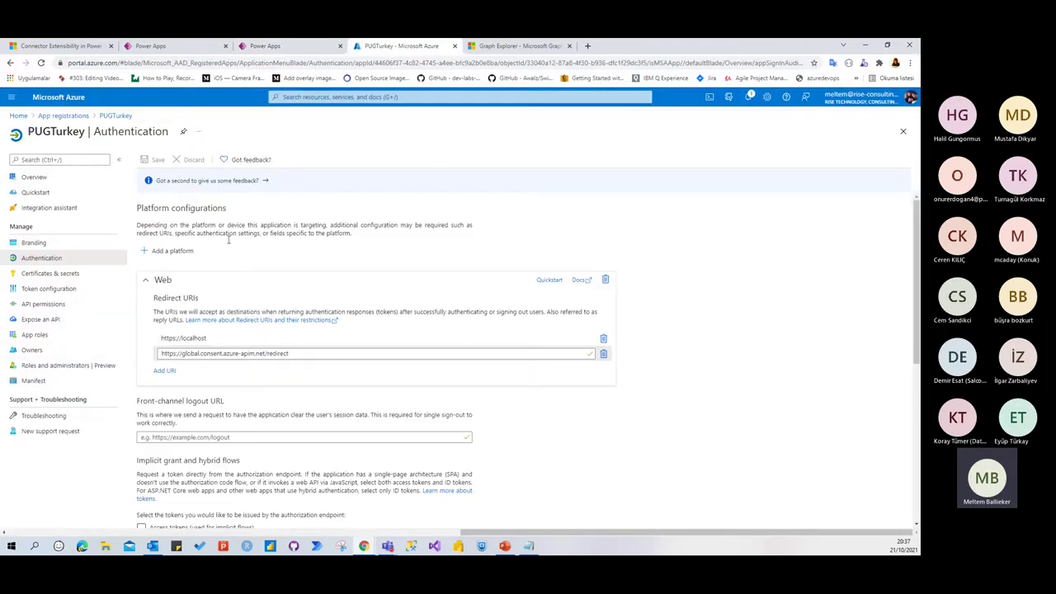
{"action": "left_click", "coordinate": [45, 304]}
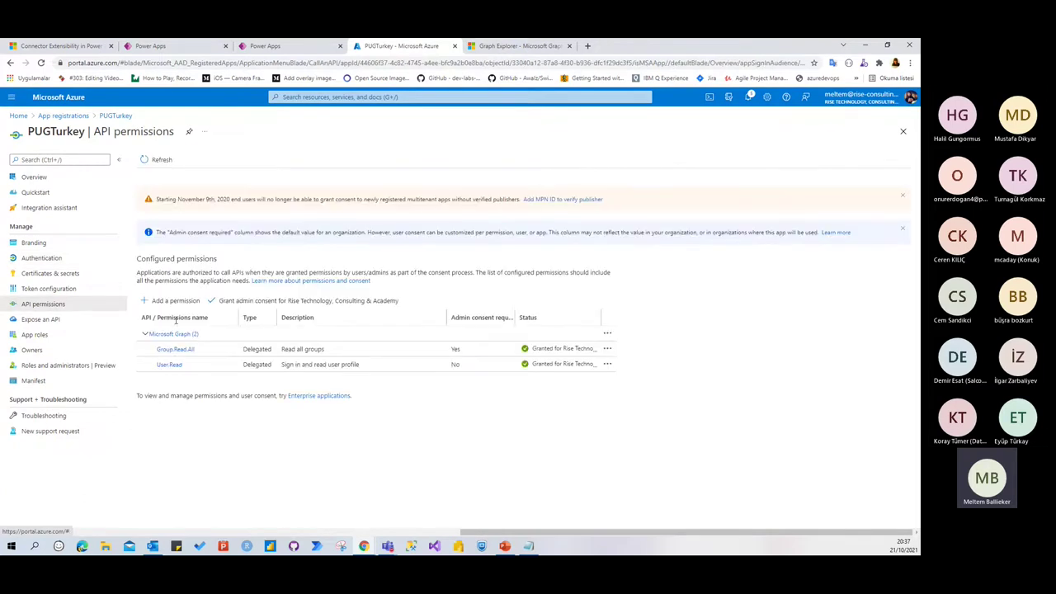
{"action": "left_click", "coordinate": [171, 300]}
{"action": "left_click", "coordinate": [701, 247]}
{"action": "left_click", "coordinate": [582, 221]}
{"action": "scroll", "coordinate": [657, 320], "scroll_direction": "down", "scroll_amount": 10}
{"action": "scroll", "coordinate": [657, 319], "scroll_direction": "down", "scroll_amount": 5}
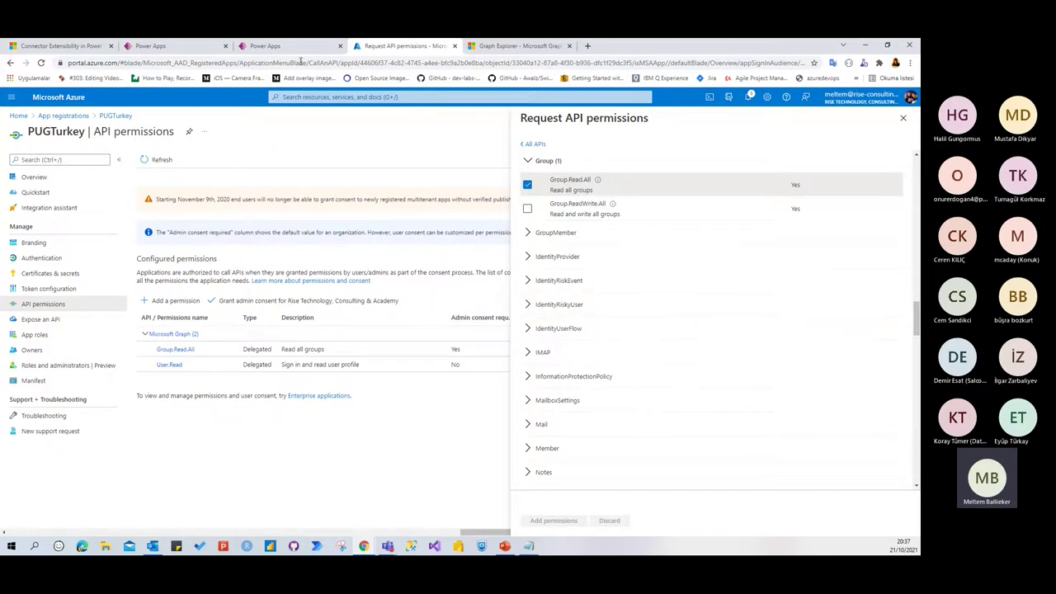
{"action": "left_click", "coordinate": [281, 46]}
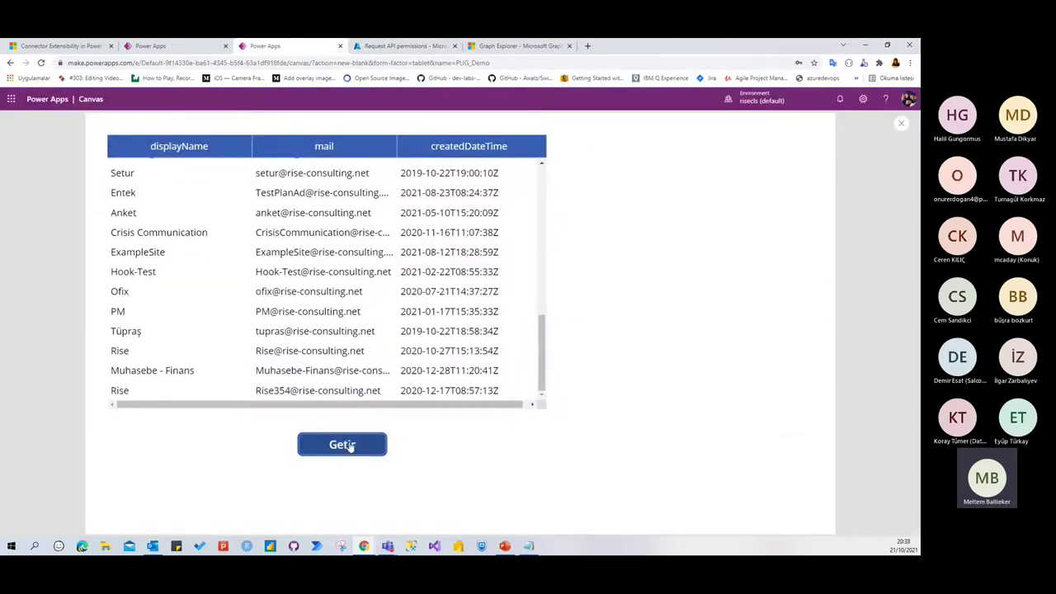
Exit preview back to the PUG_Demo editor and re-maximize the browser window
{"action": "left_click", "coordinate": [902, 125]}
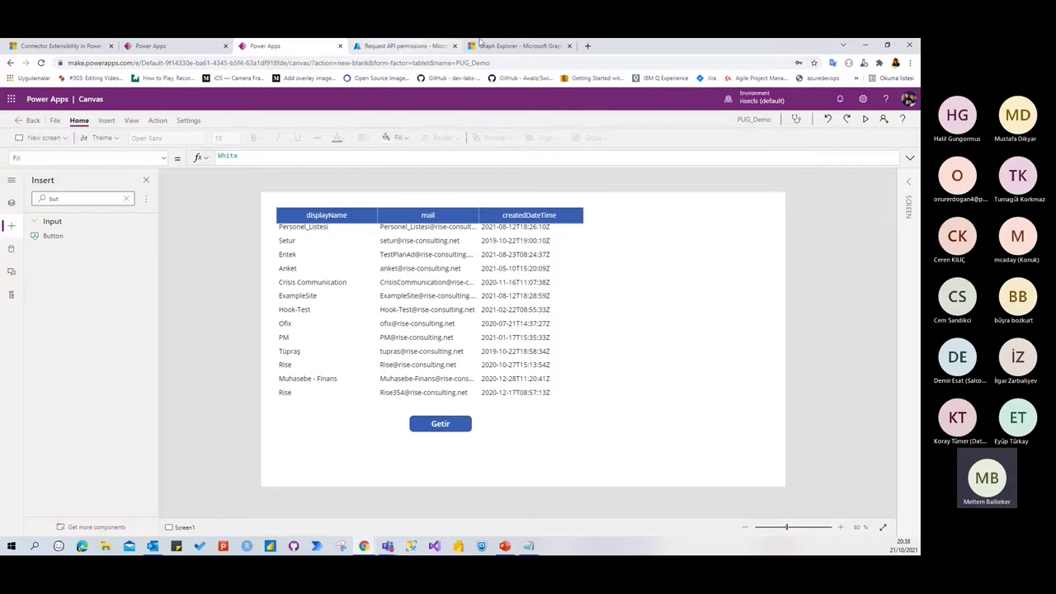
{"action": "double_click", "coordinate": [624, 48]}
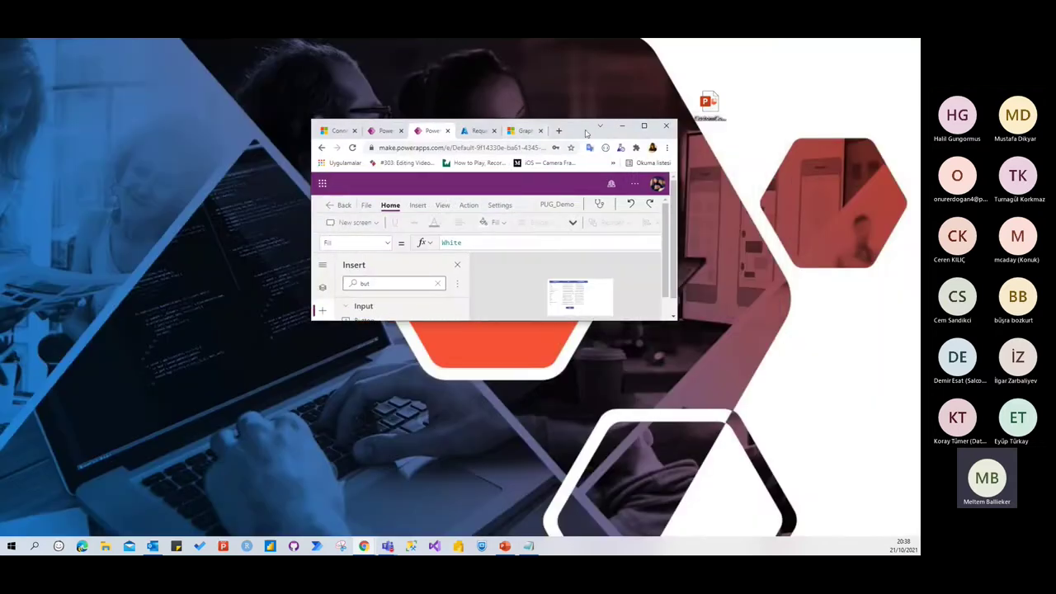
{"action": "double_click", "coordinate": [631, 131]}
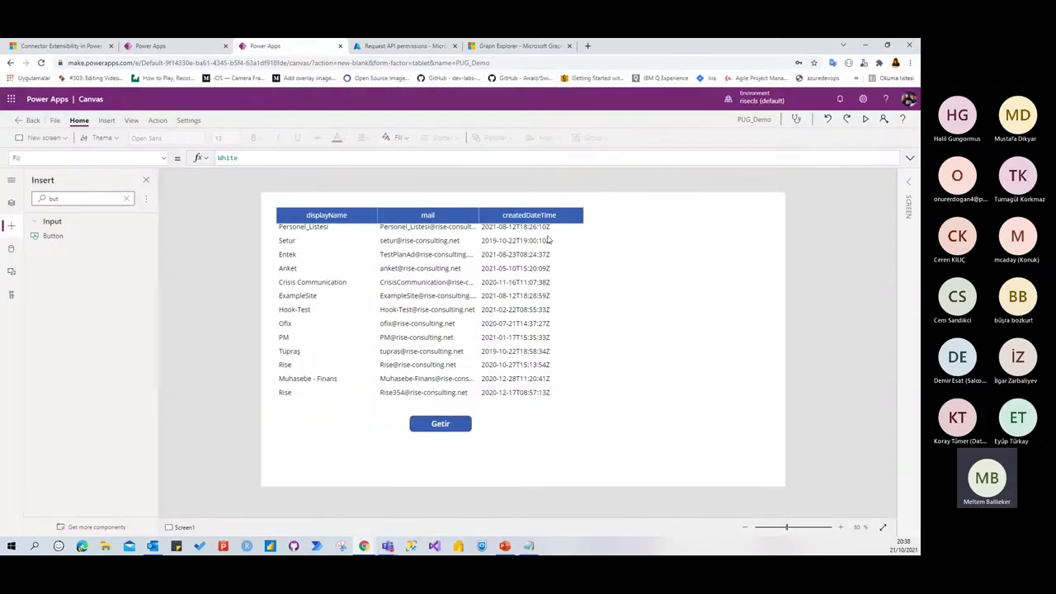